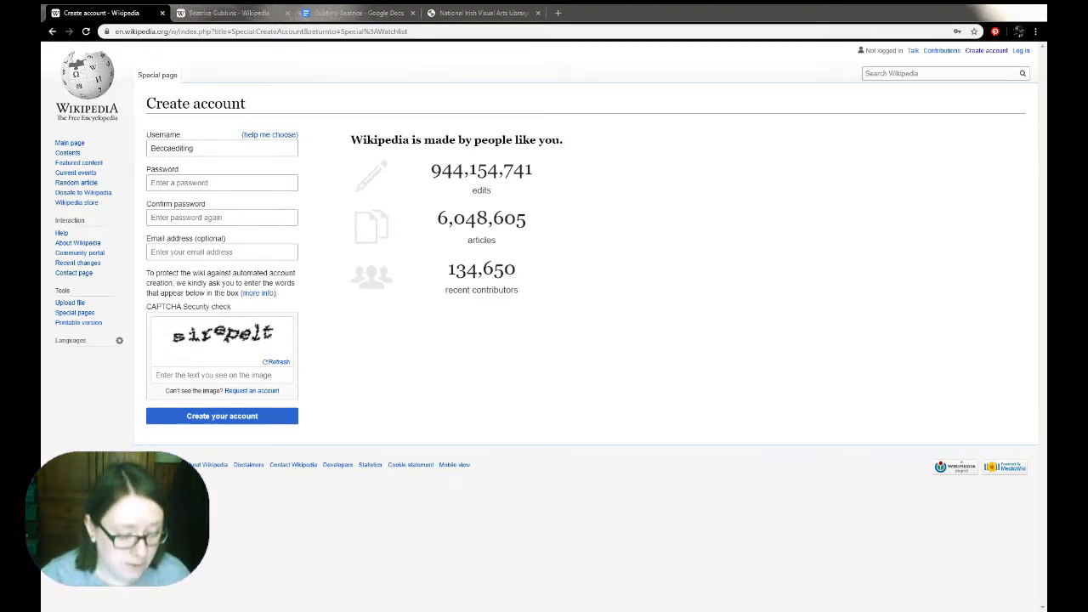
Step: Examine the Beatrice Gubbins article and its source editor while logged out, returning to the account creation form
click(758, 427)
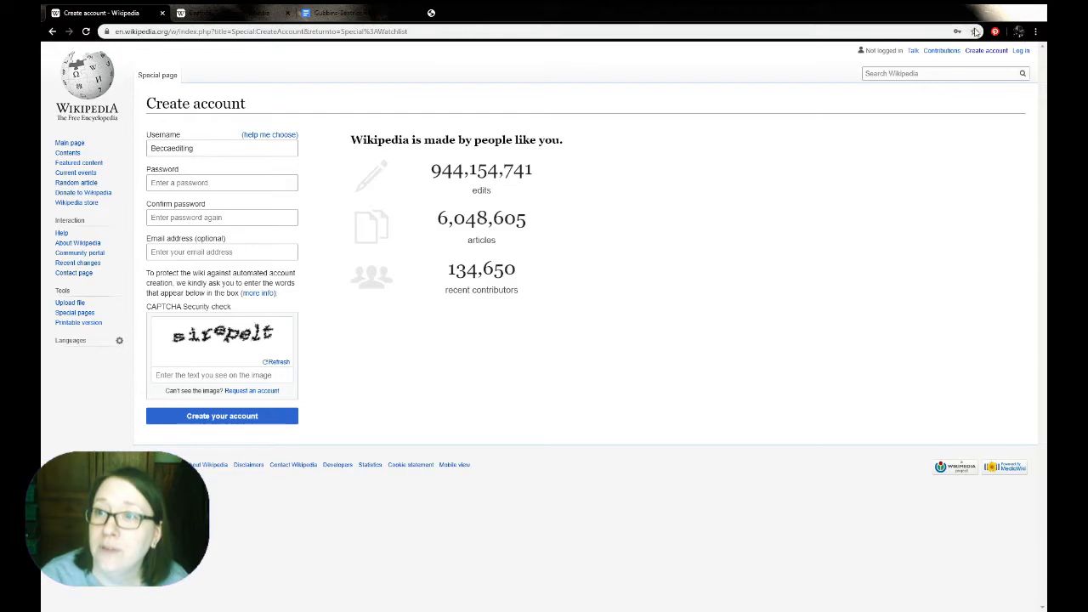
key(ctrl+plus)
key(ctrl+plus)
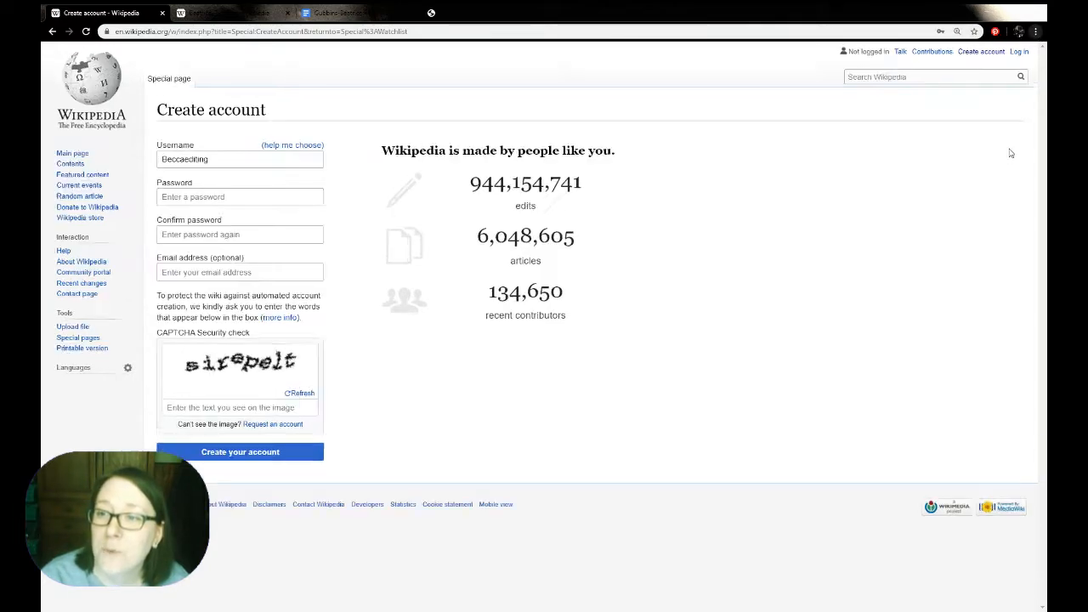
key(ctrl+plus)
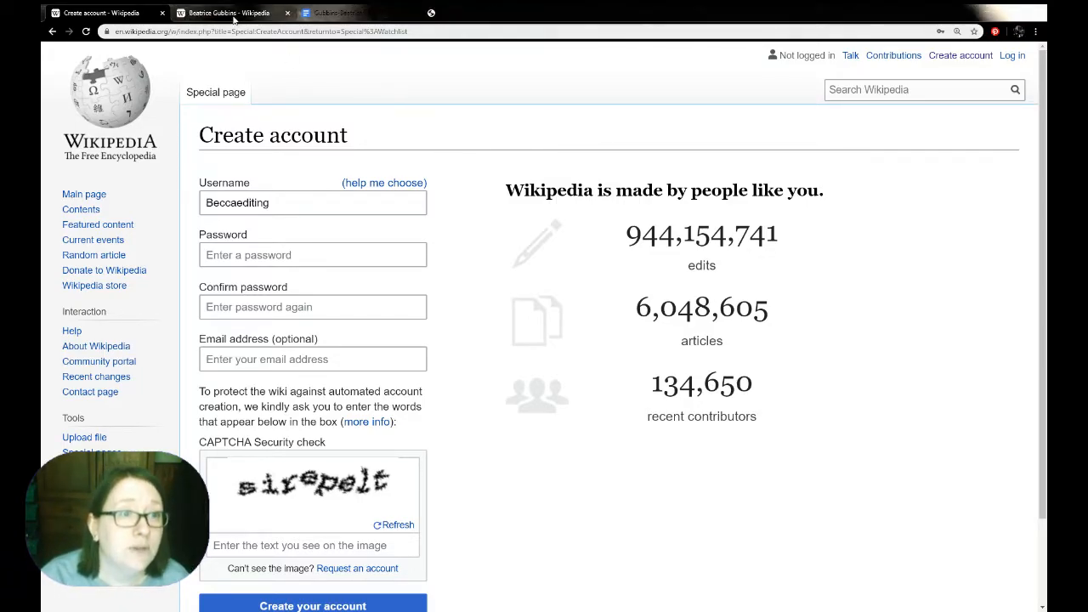
click(233, 15)
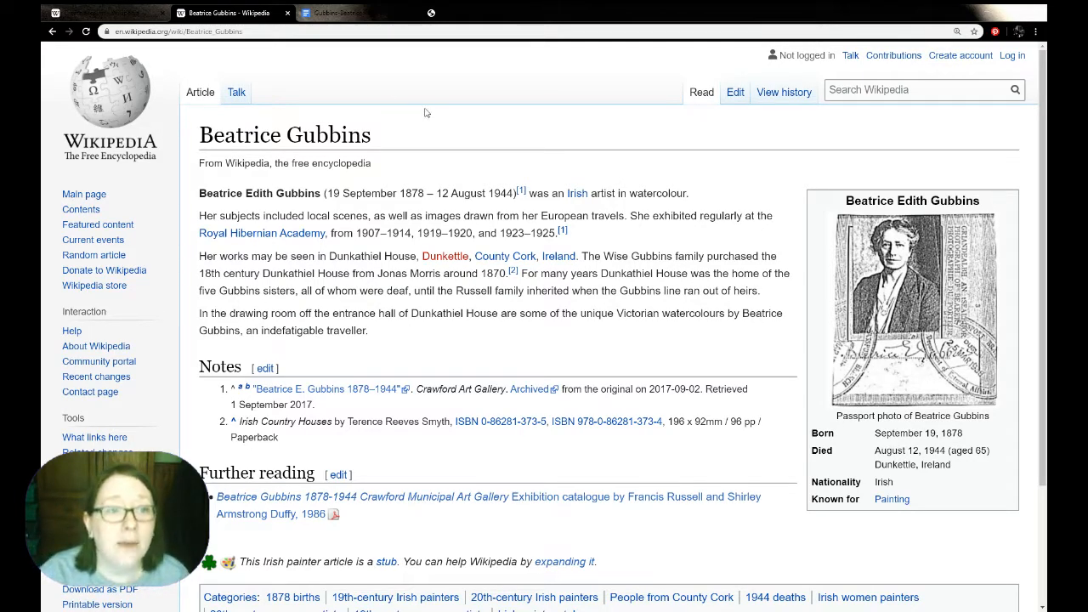
click(735, 92)
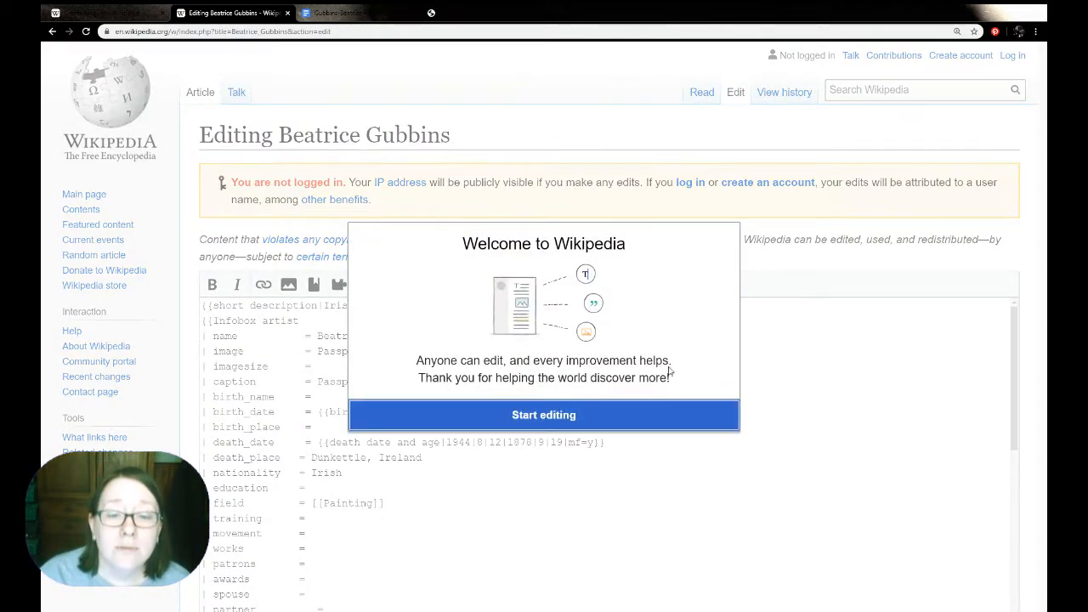
click(596, 413)
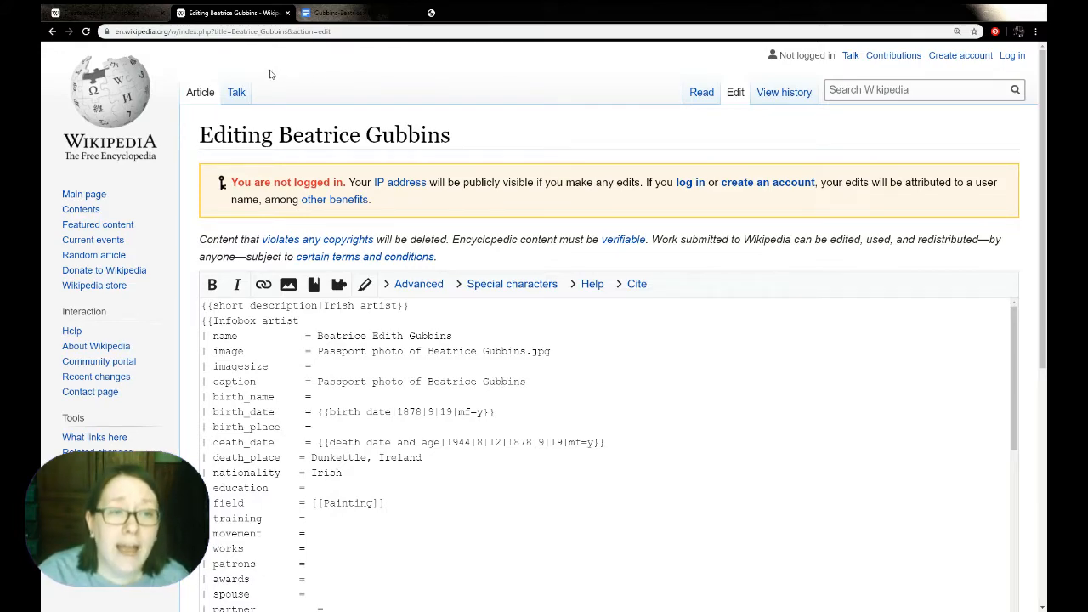
click(199, 95)
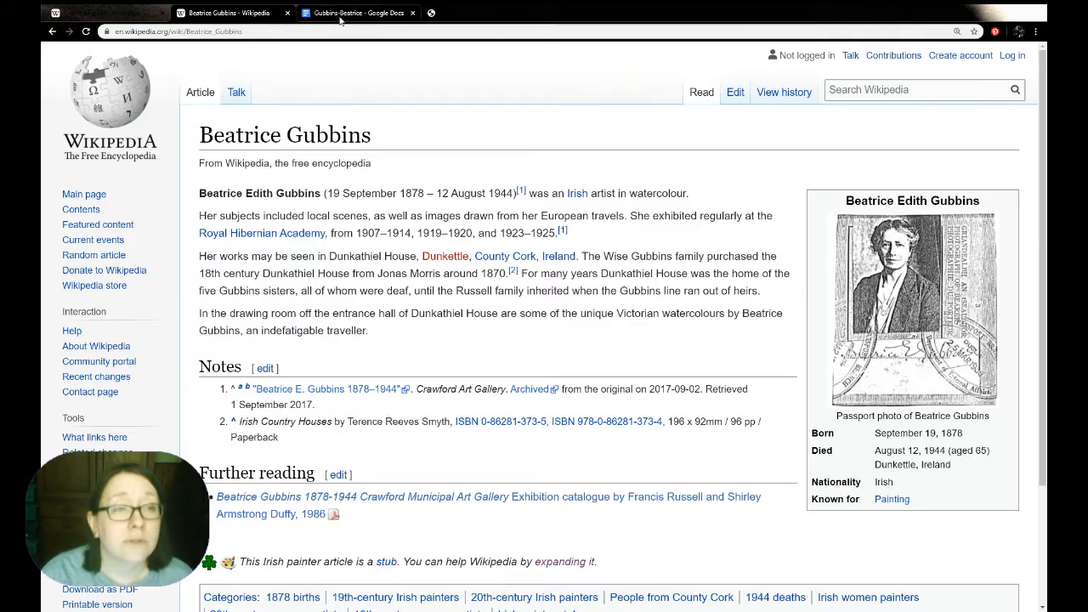
click(125, 10)
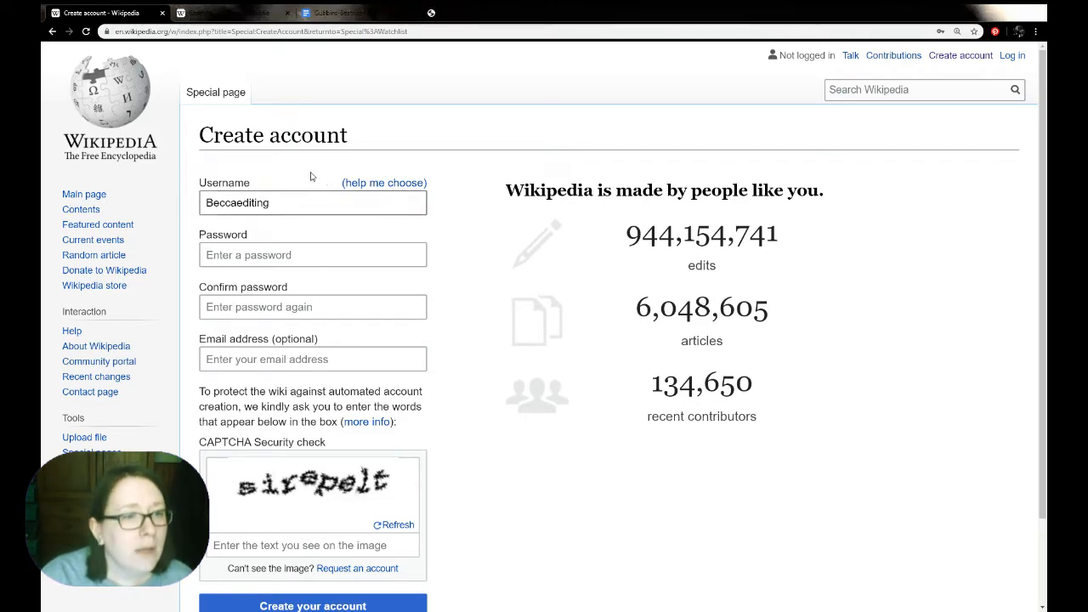
click(291, 255)
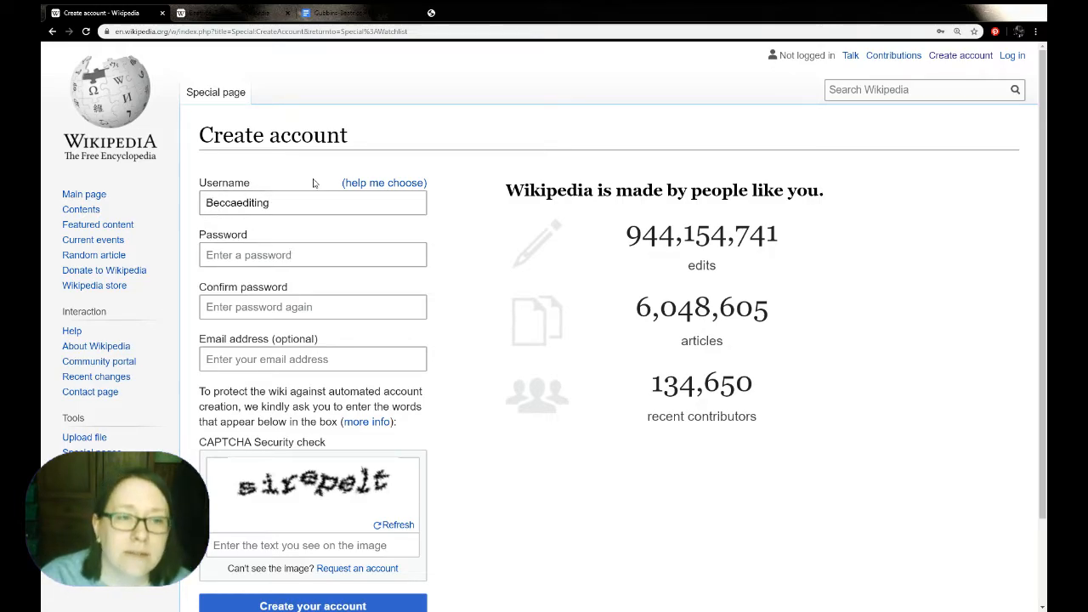
click(291, 255)
key(ctrl+v)
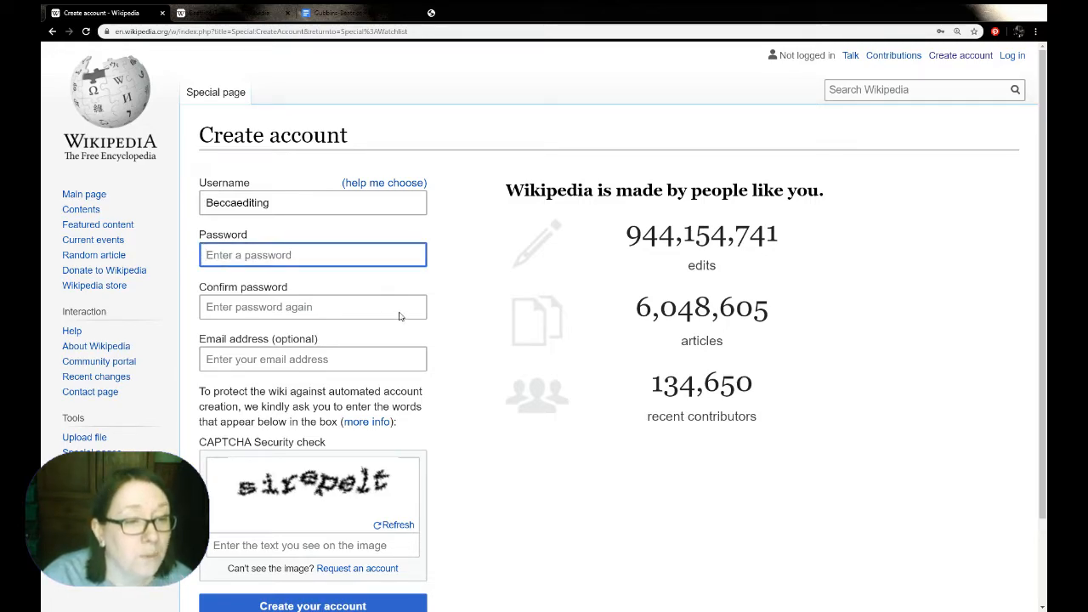
click(430, 290)
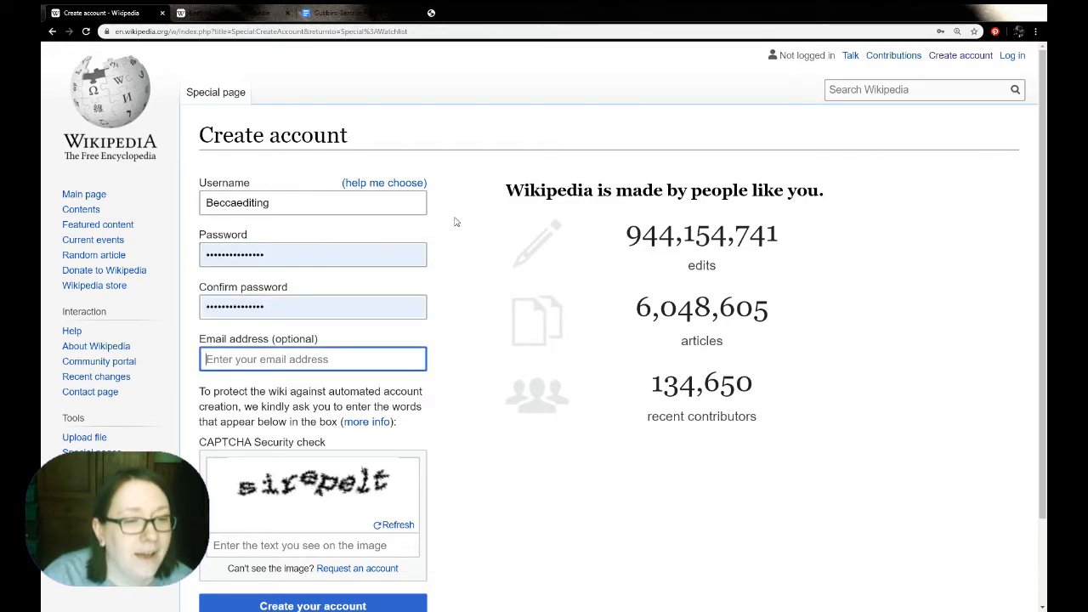
double_click(225, 255)
triple_click(268, 260)
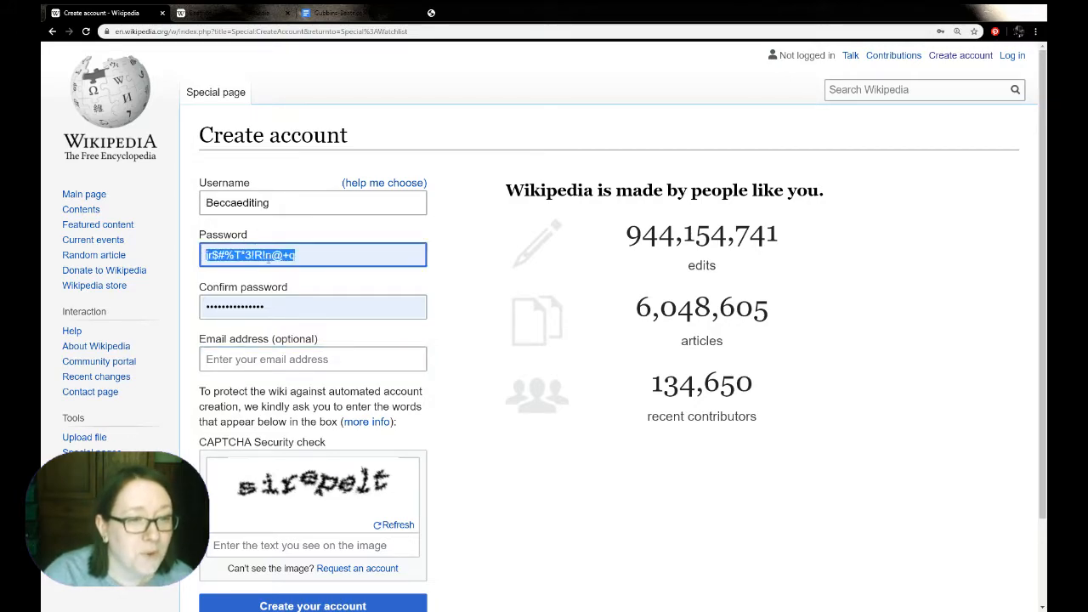
key(BackSpace)
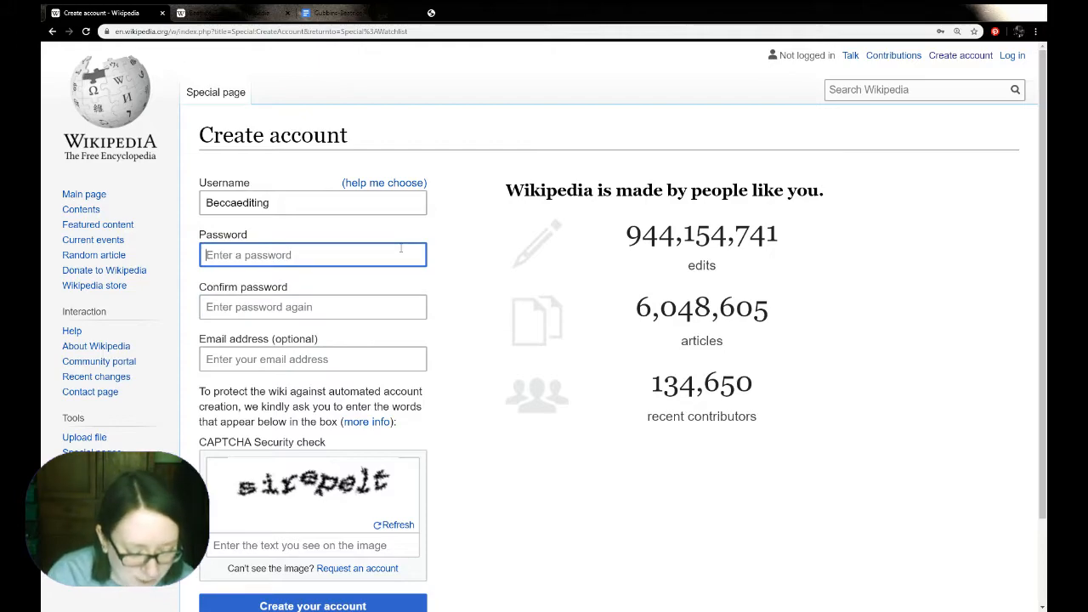
Step: Enter the account password and repeat it in the confirmation field, leaving the optional email address empty
text(••••••••••)
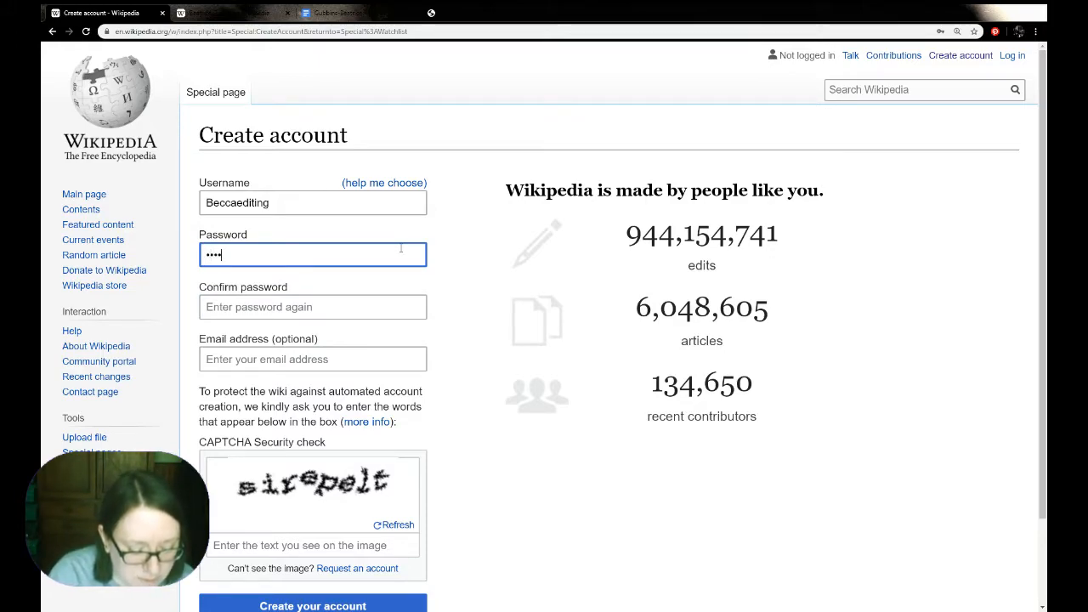
text(••)
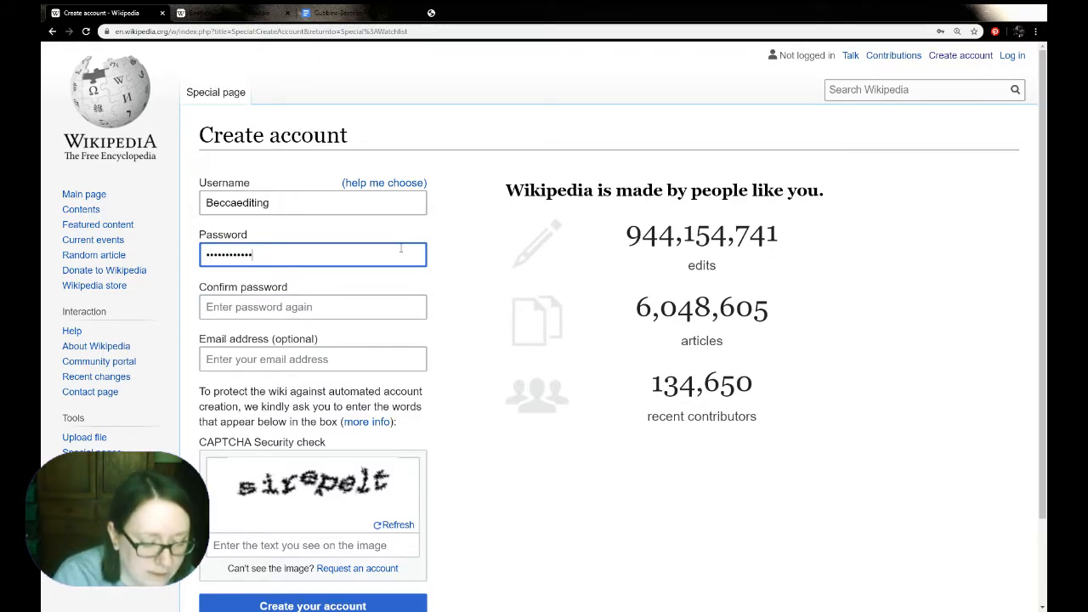
double_click(237, 255)
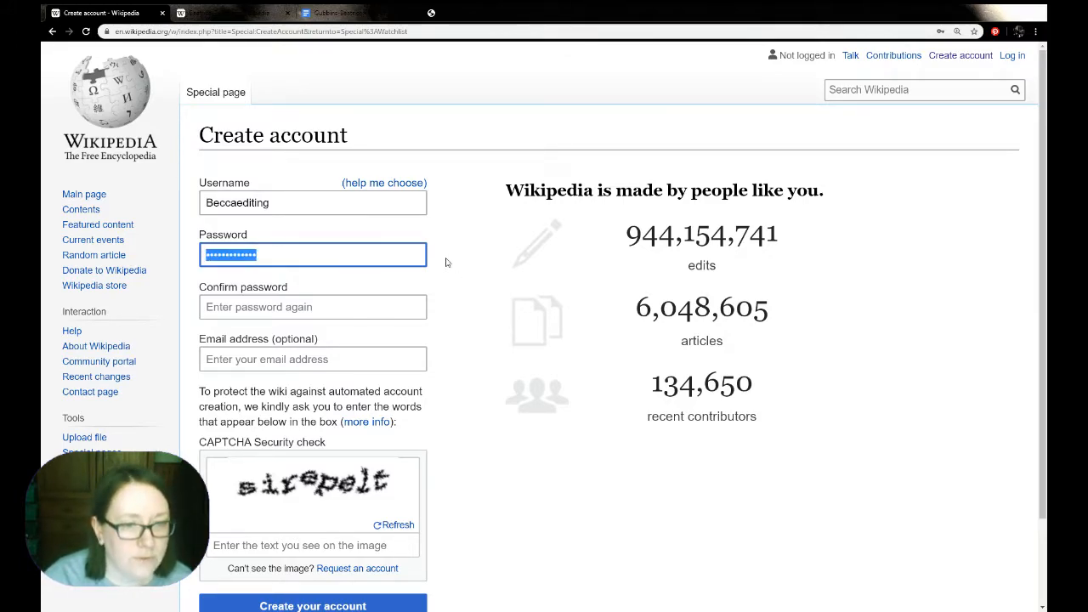
click(379, 311)
text(•••••••••••)
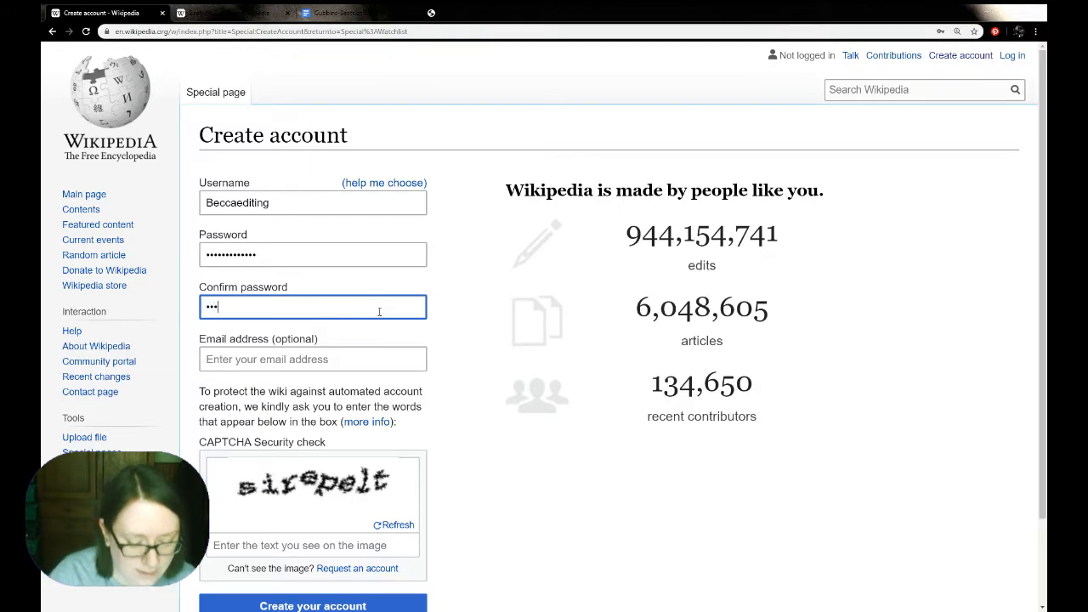
text(•)
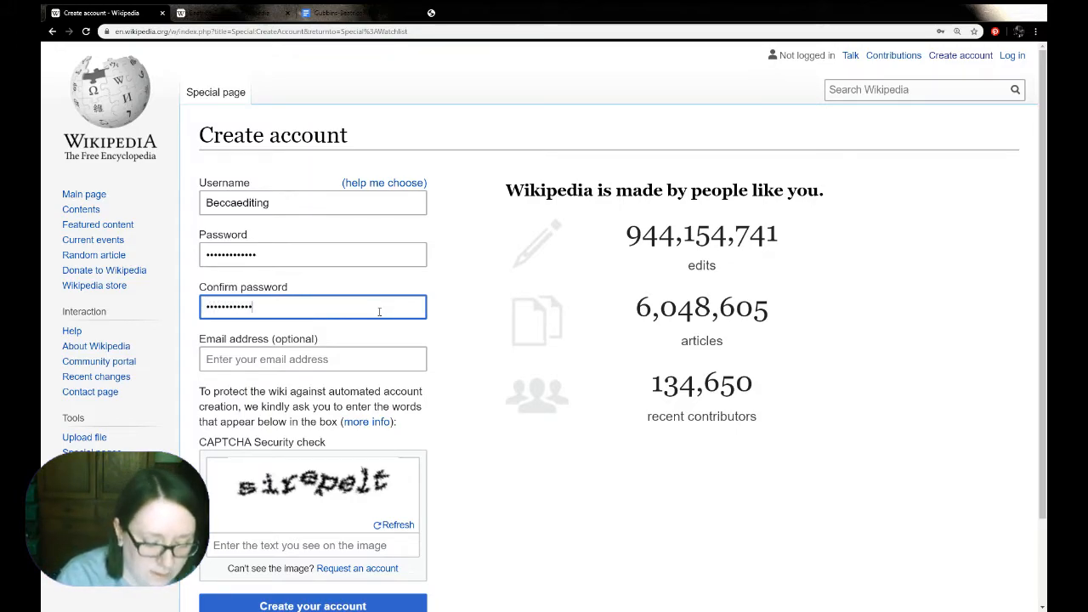
text(••)
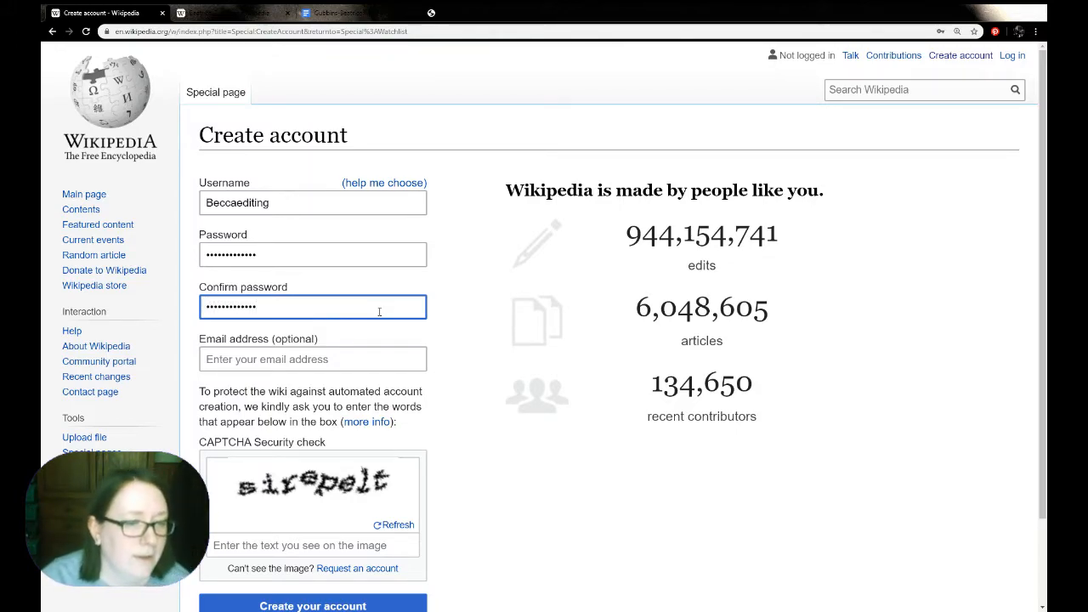
click(376, 365)
click(449, 372)
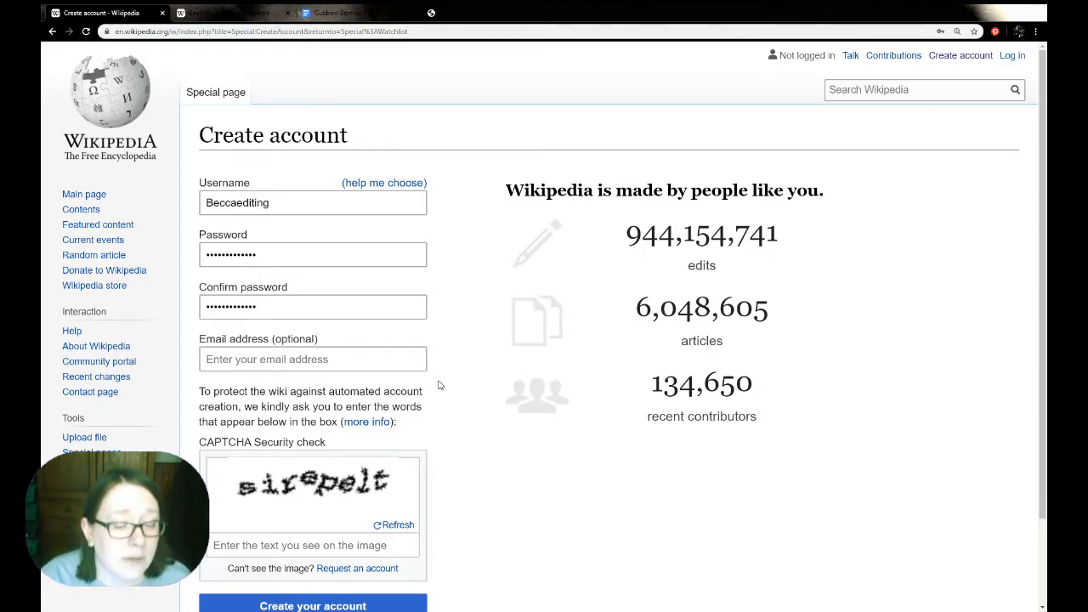
Step: Enter the CAPTCHA security check text from the image and create the account
scroll(460, 380, down, 2)
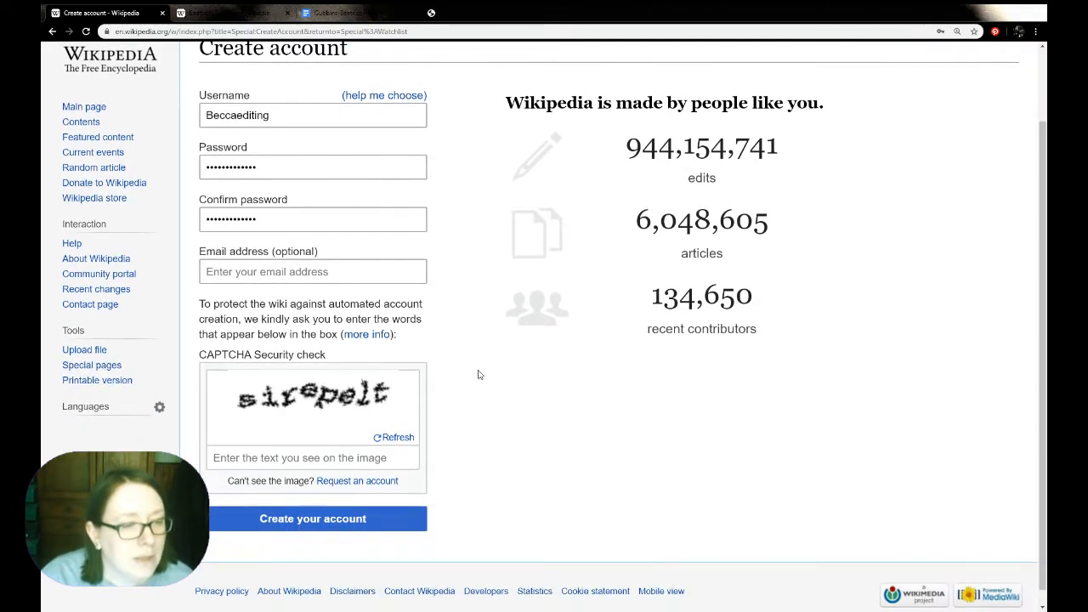
click(261, 459)
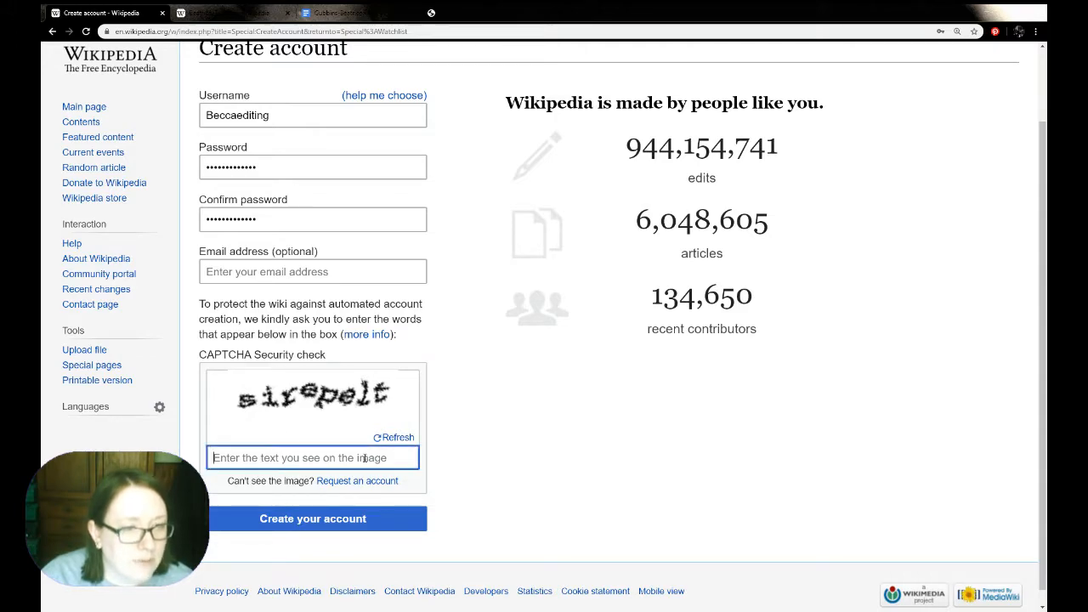
text(s)
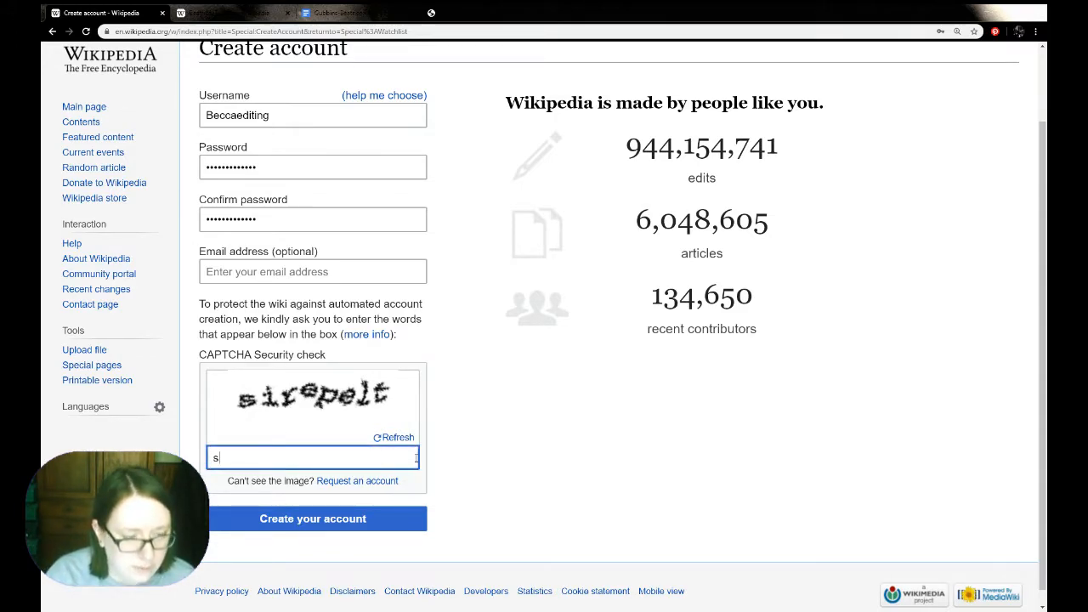
text(ire)
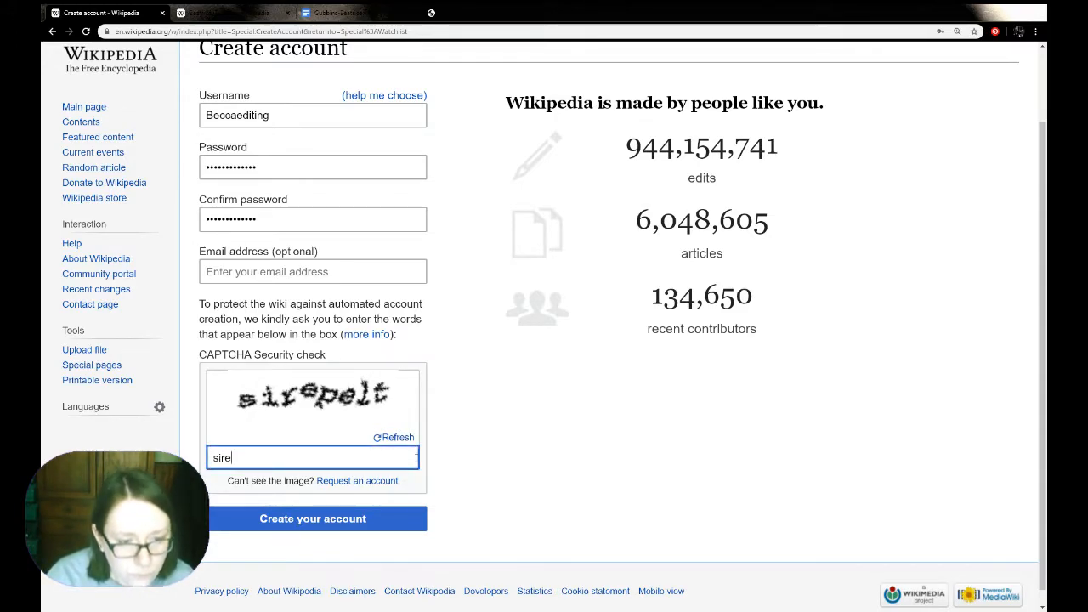
text(pelt)
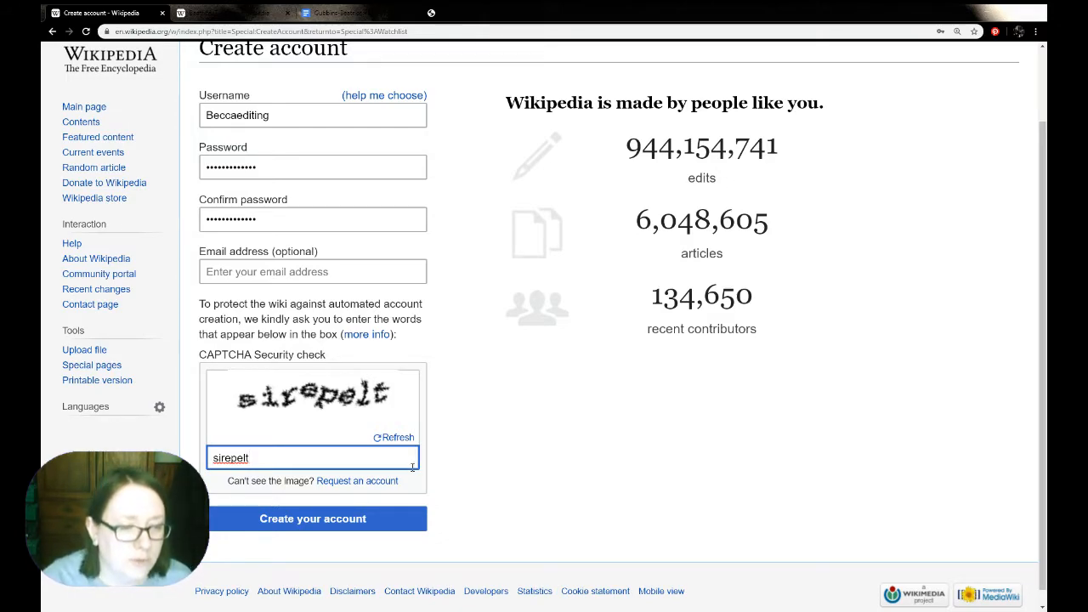
click(360, 520)
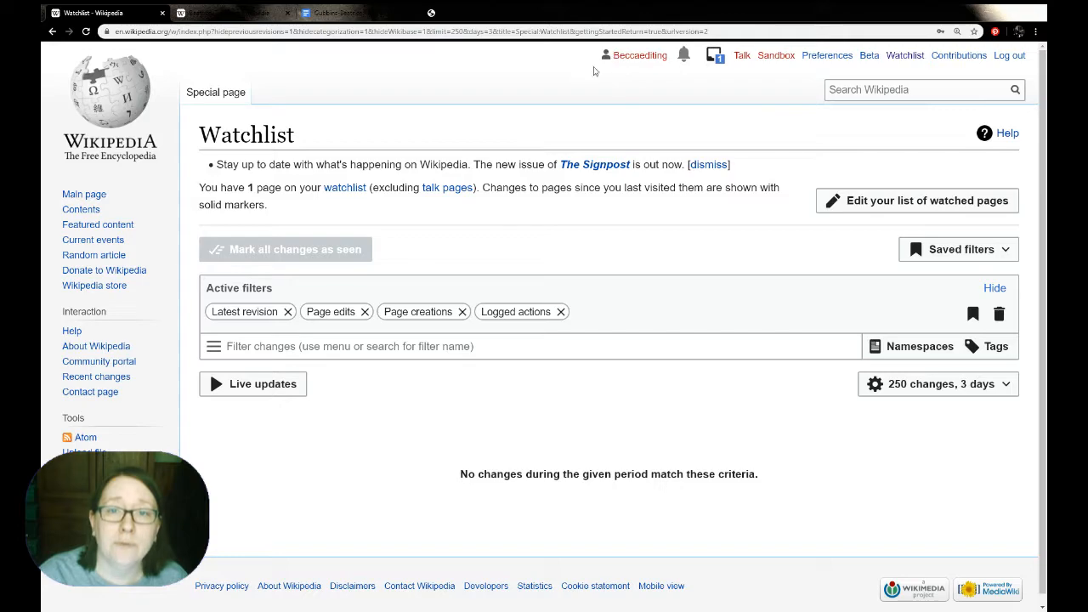
Step: Mark the welcome message in the account notices as read and close the notices
click(715, 57)
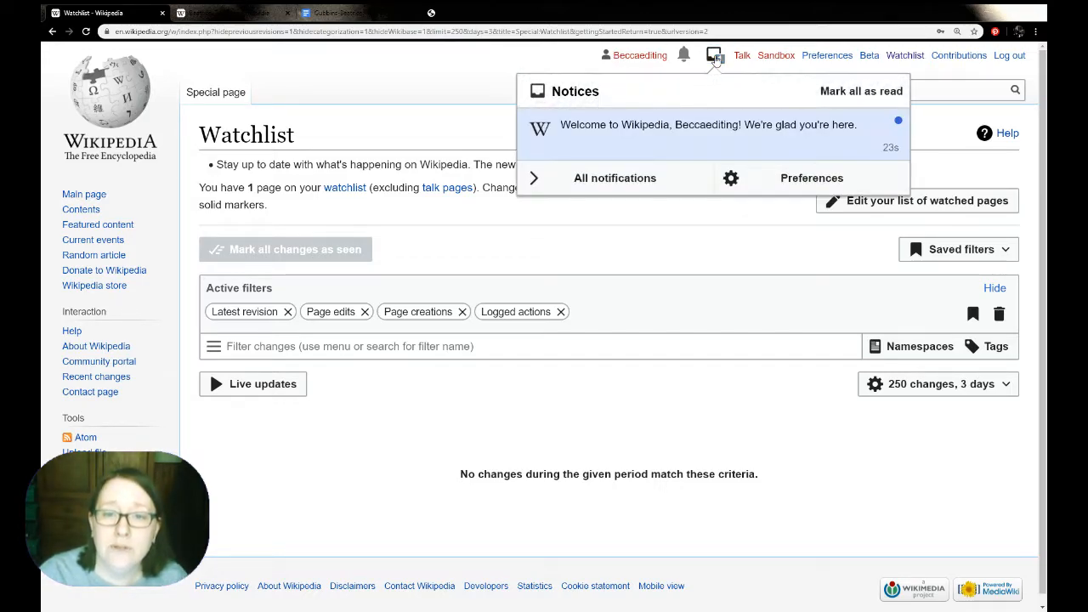
click(897, 123)
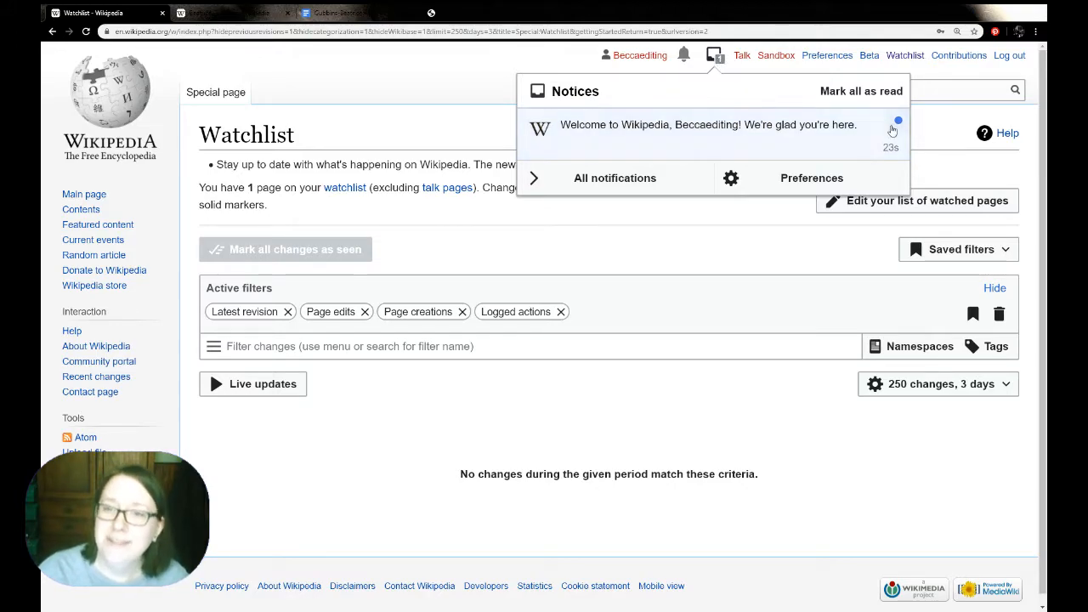
click(897, 124)
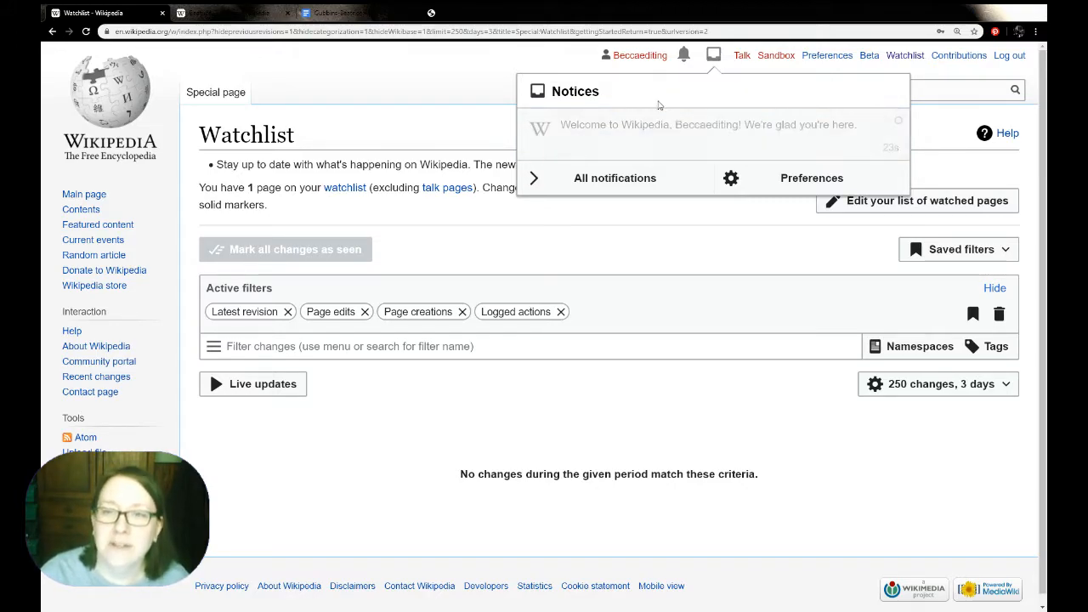
click(471, 76)
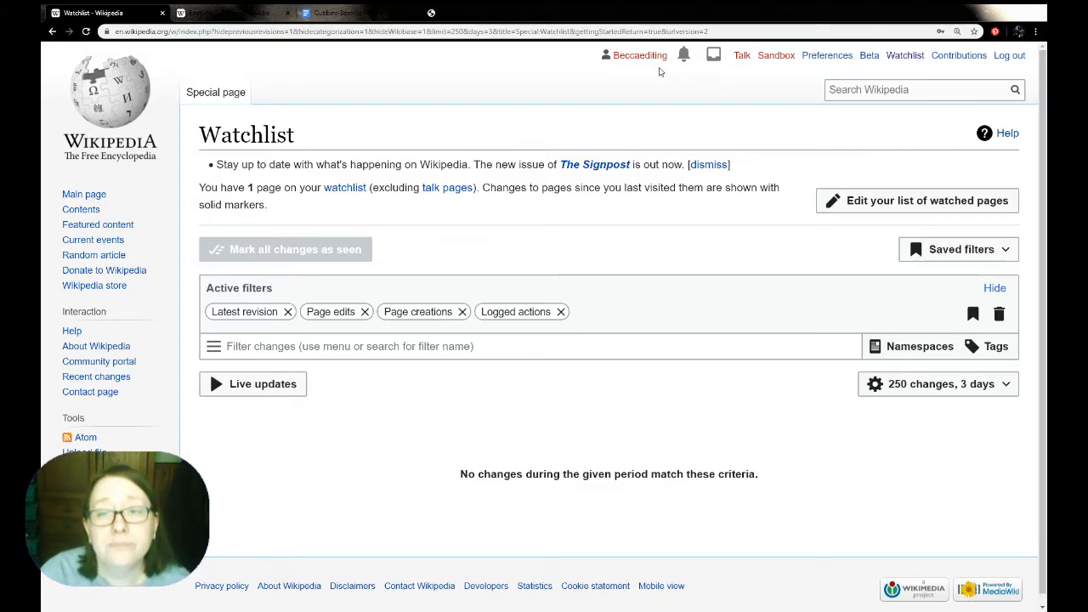
Step: Open the account's sandbox page in the visual editor and dismiss the page creation notice
click(770, 56)
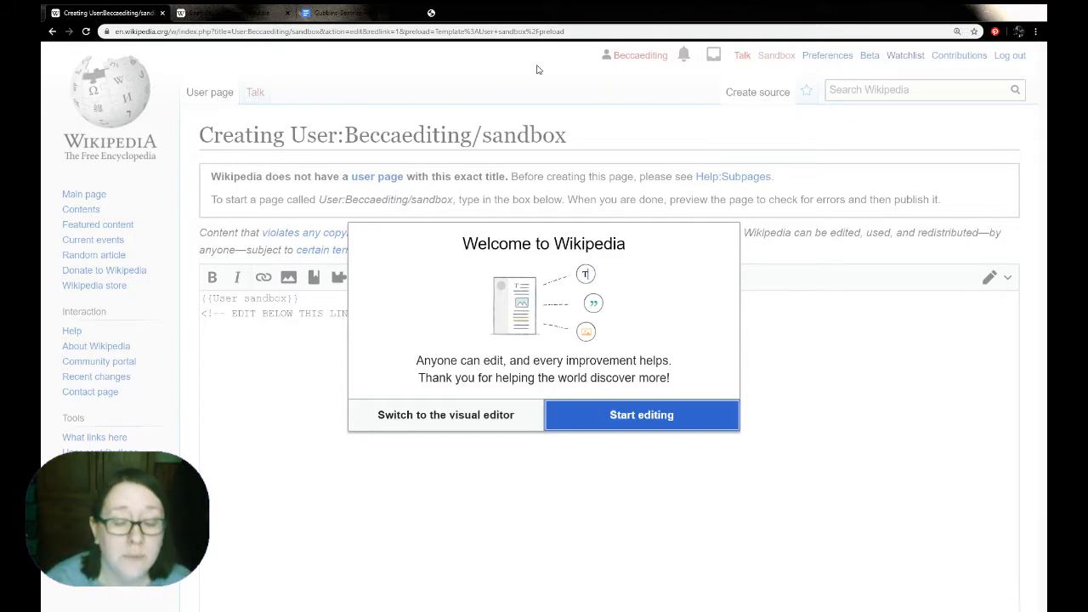
click(427, 422)
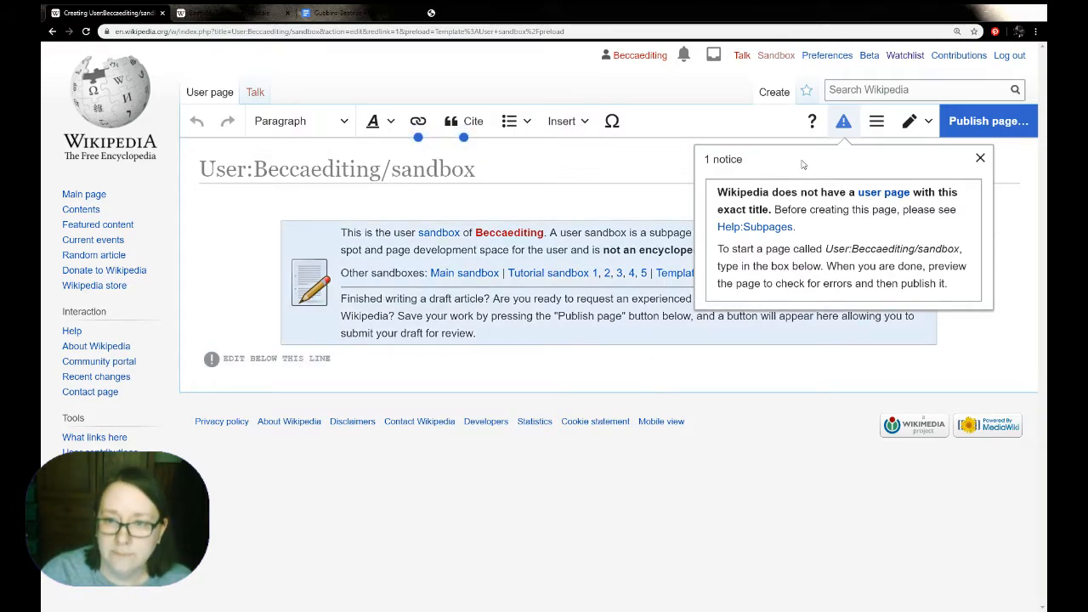
click(980, 159)
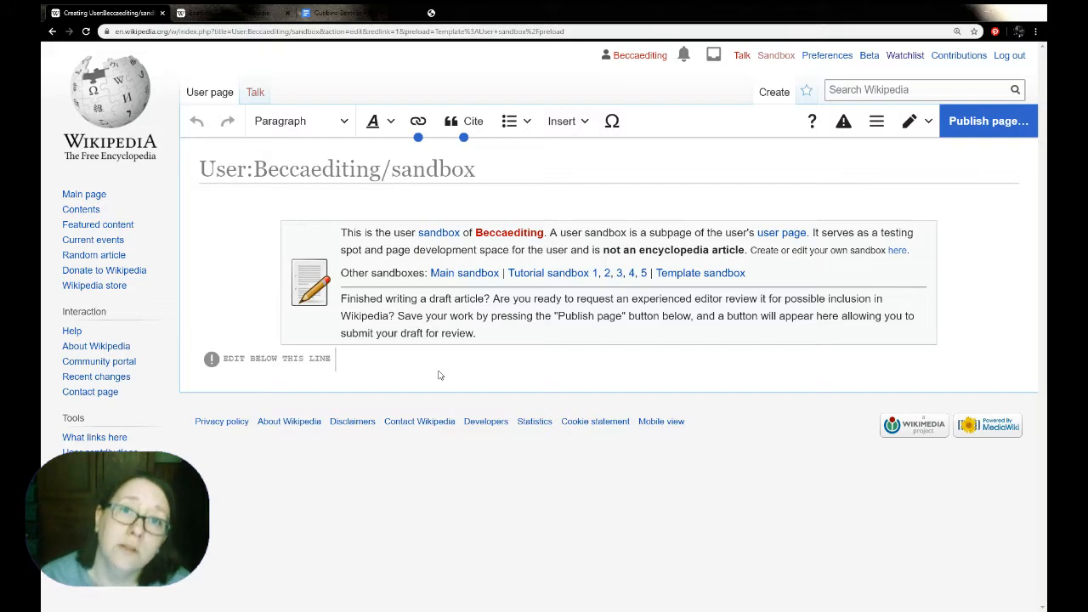
Step: Write the sentence "The quick brown fox jumps over the lazy dog." on a new line below the sandbox notice
key(Return)
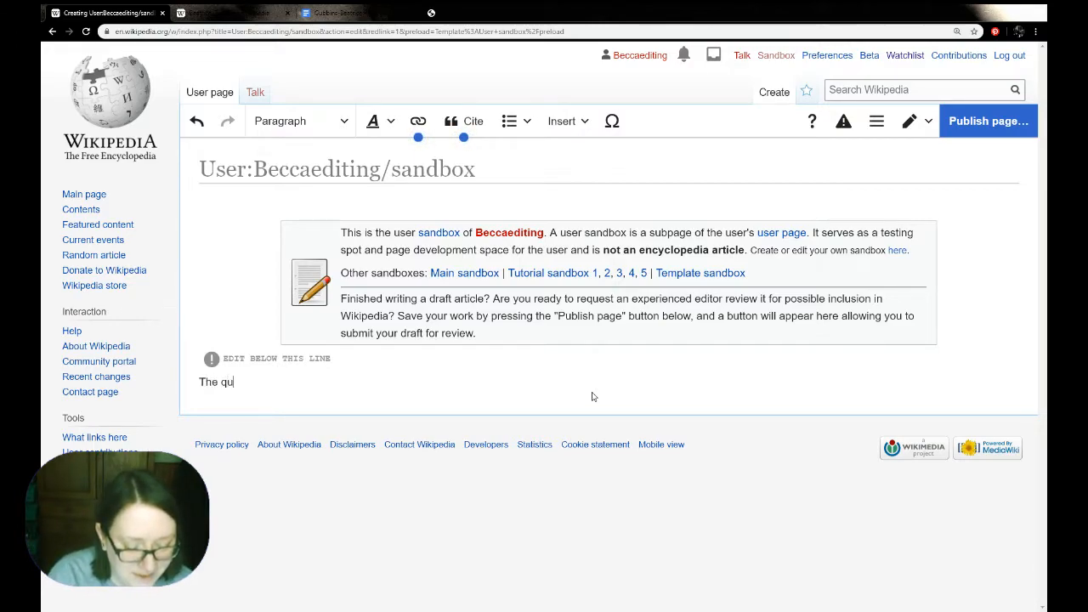
text(brown fox jumps)
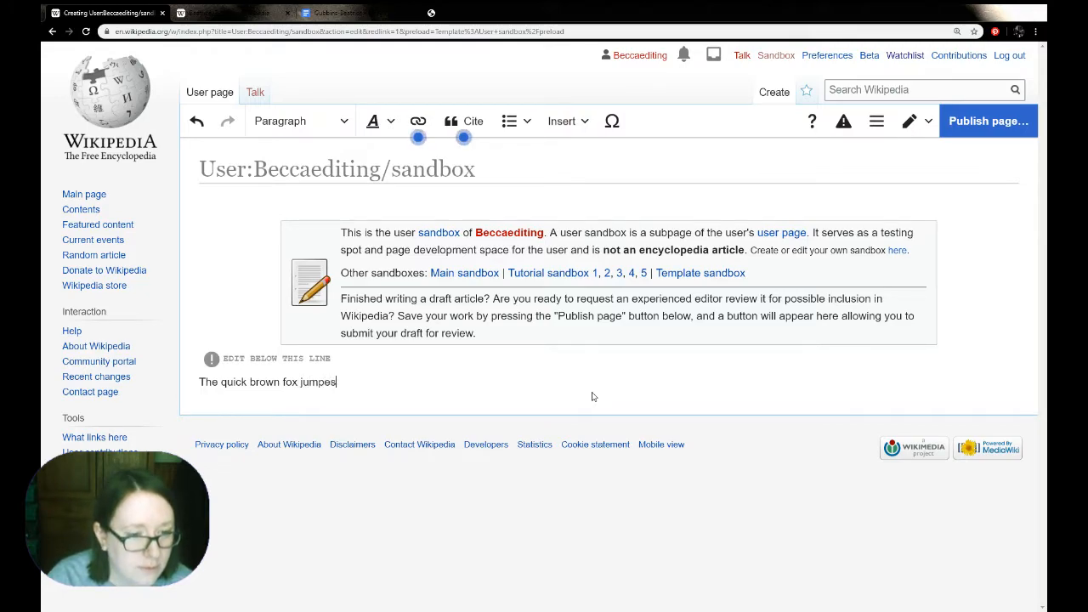
text( over the lazy)
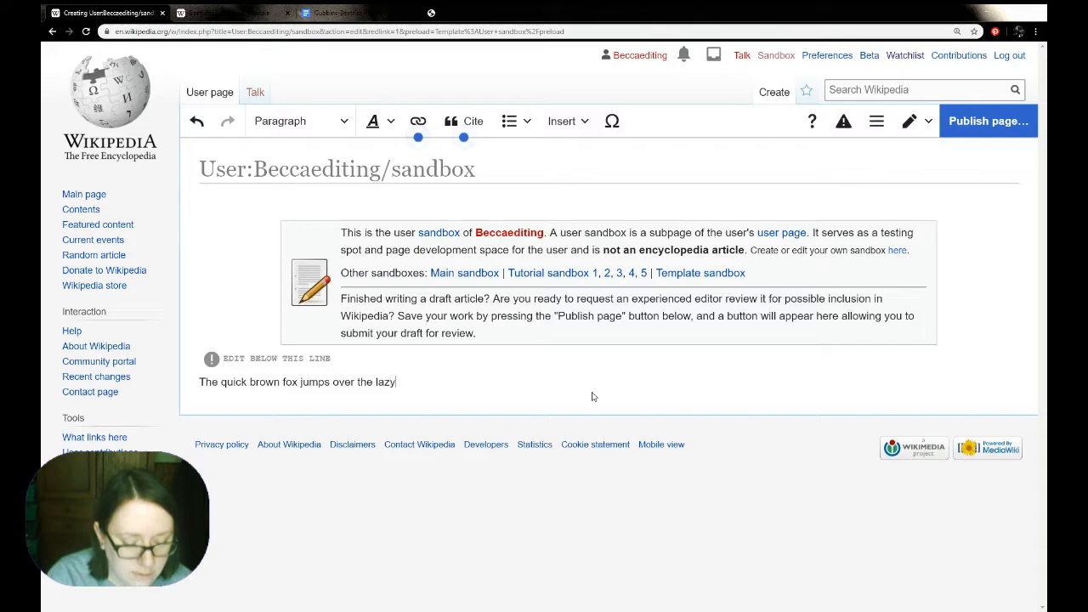
text( f)
key(BackSpace)
text(dog.)
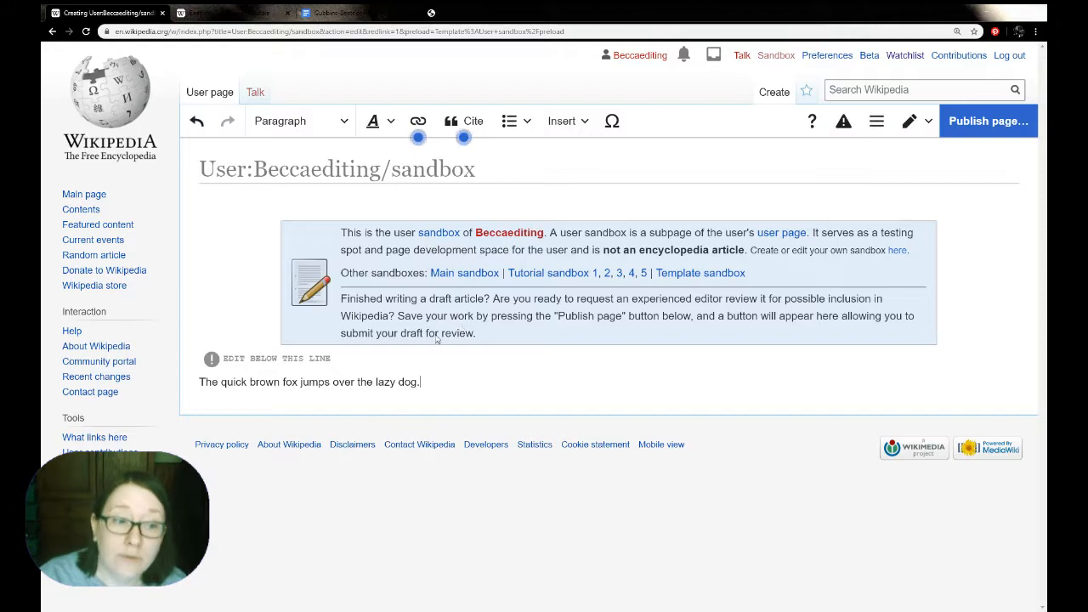
Step: Make the words "The quick brown fox" italic
drag(200, 382, 297, 383)
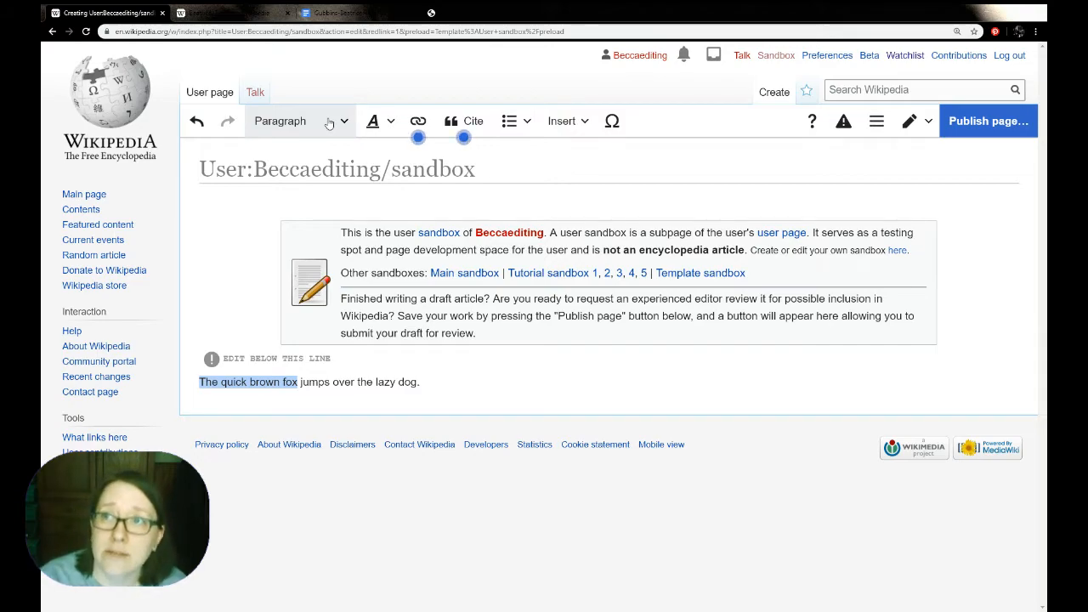
click(329, 123)
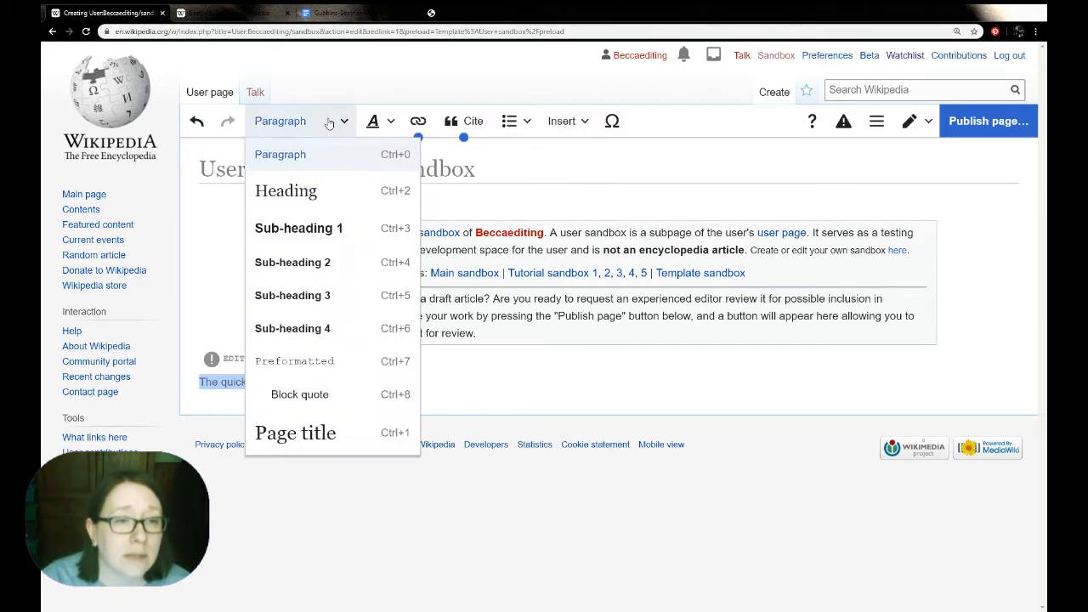
click(340, 121)
click(390, 121)
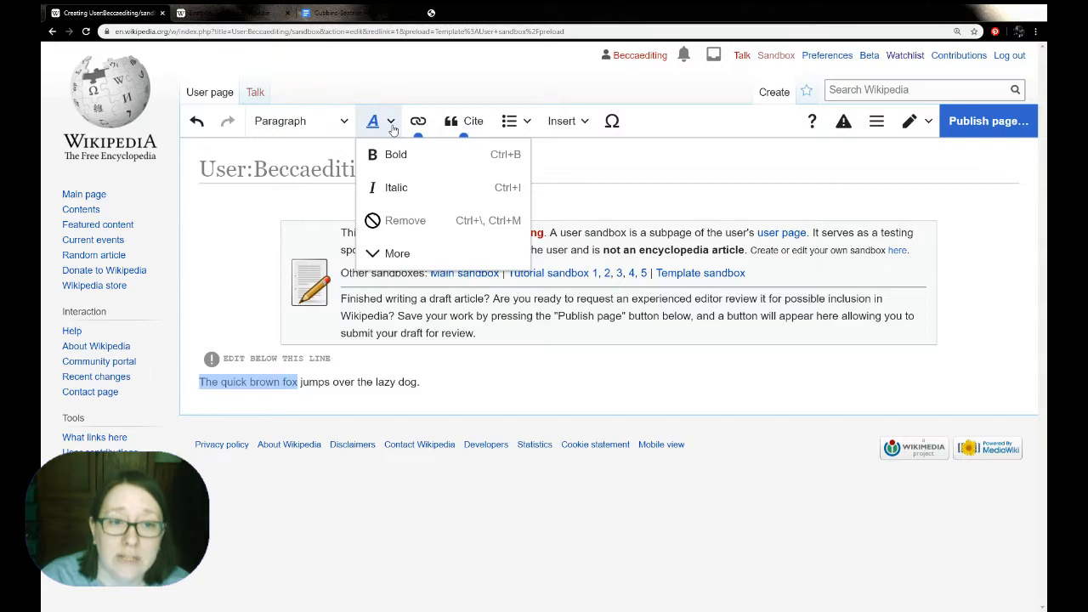
click(390, 197)
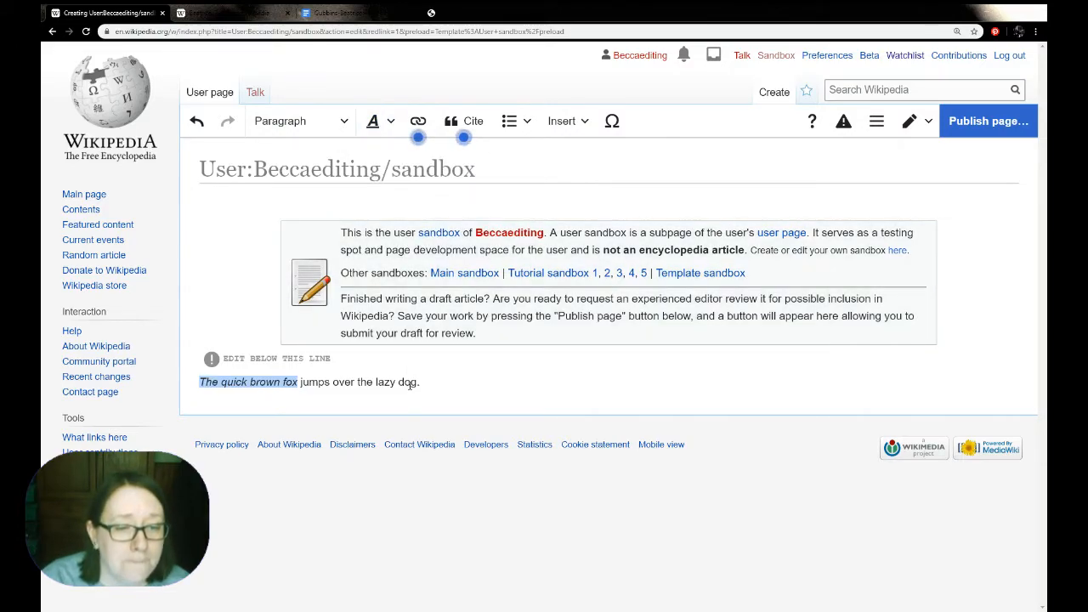
Step: Make the words "the lazy dog" at the end of the sentence bold
drag(417, 381, 356, 382)
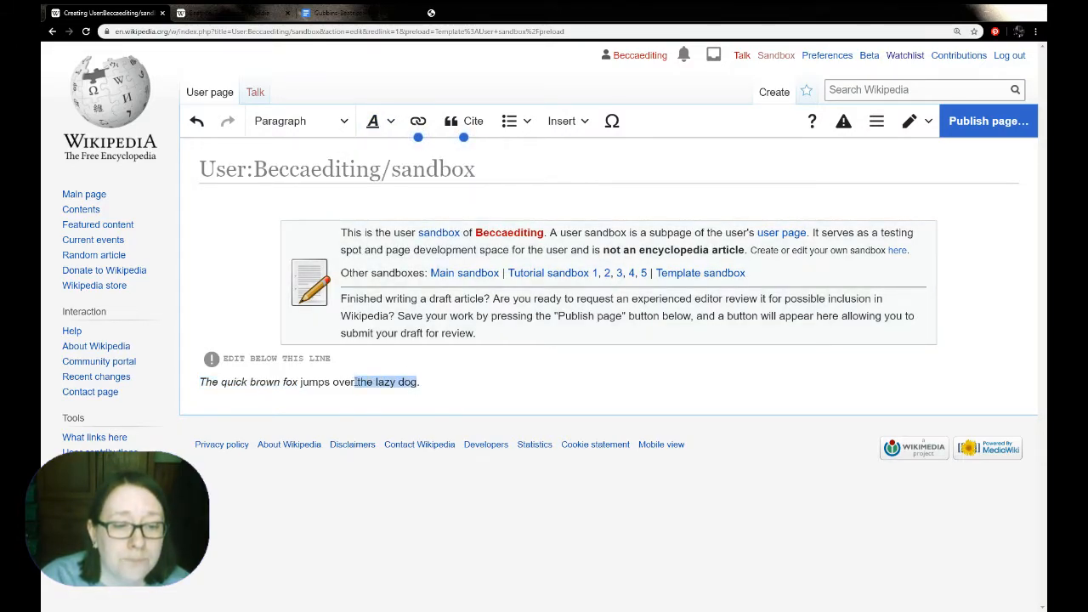
click(386, 122)
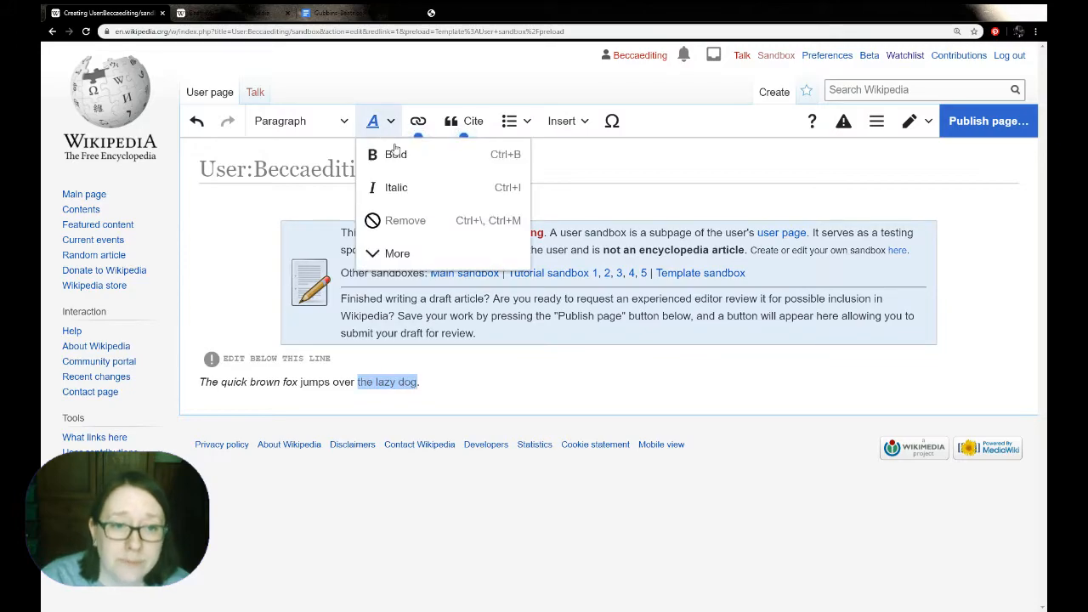
click(400, 154)
click(447, 380)
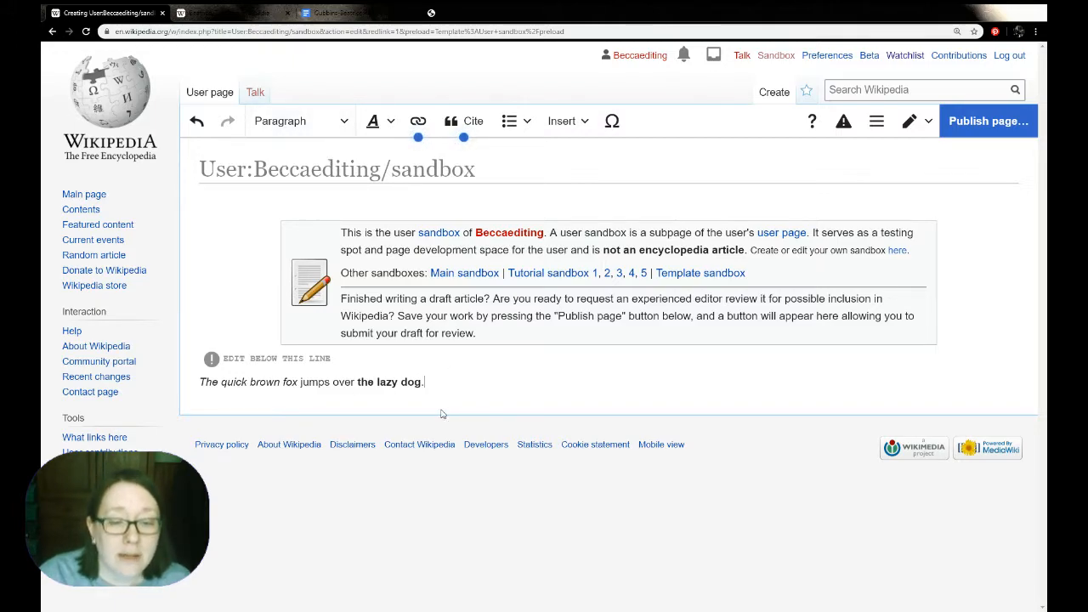
Step: Remove the bold formatting from the word "the" before "lazy dog"
drag(422, 382, 358, 382)
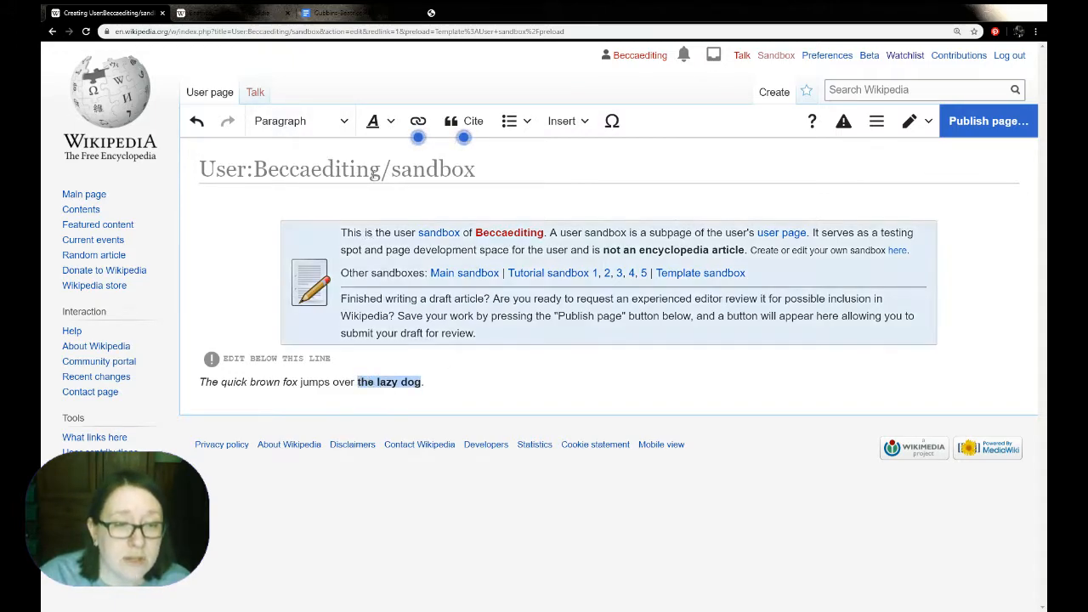
double_click(368, 382)
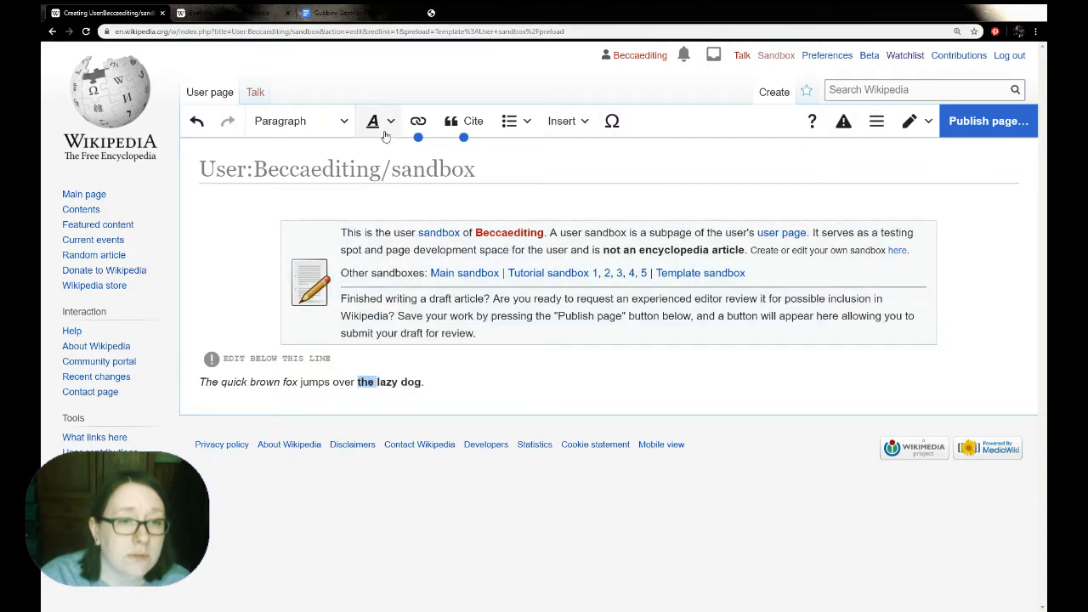
click(385, 127)
click(408, 223)
click(452, 375)
Step: View the full list of text styling options for the word "the" before "lazy dog" without applying any
double_click(365, 382)
click(383, 125)
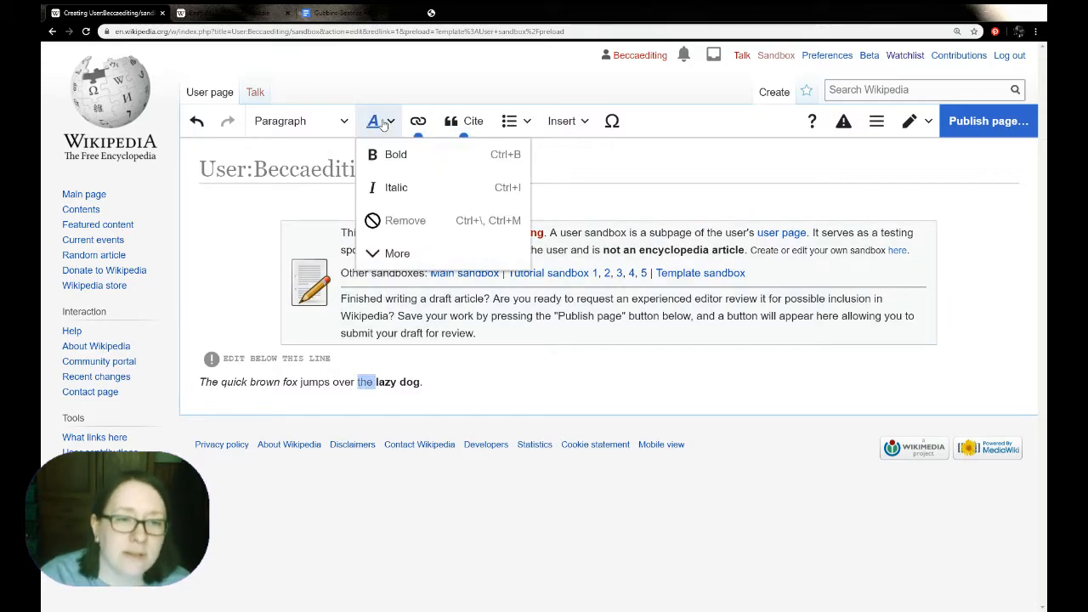
click(396, 262)
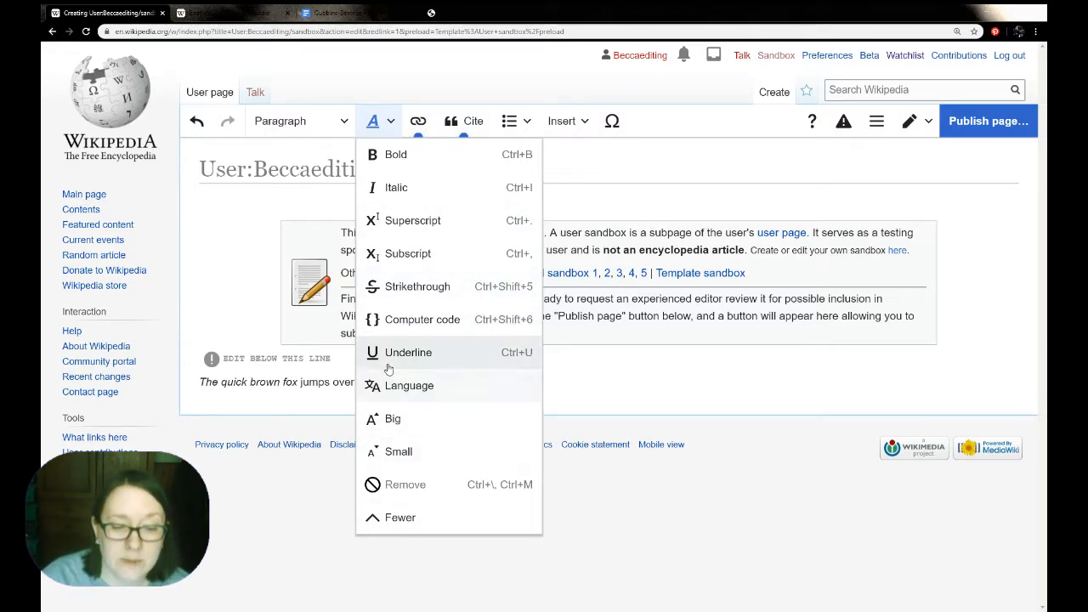
click(372, 124)
click(448, 385)
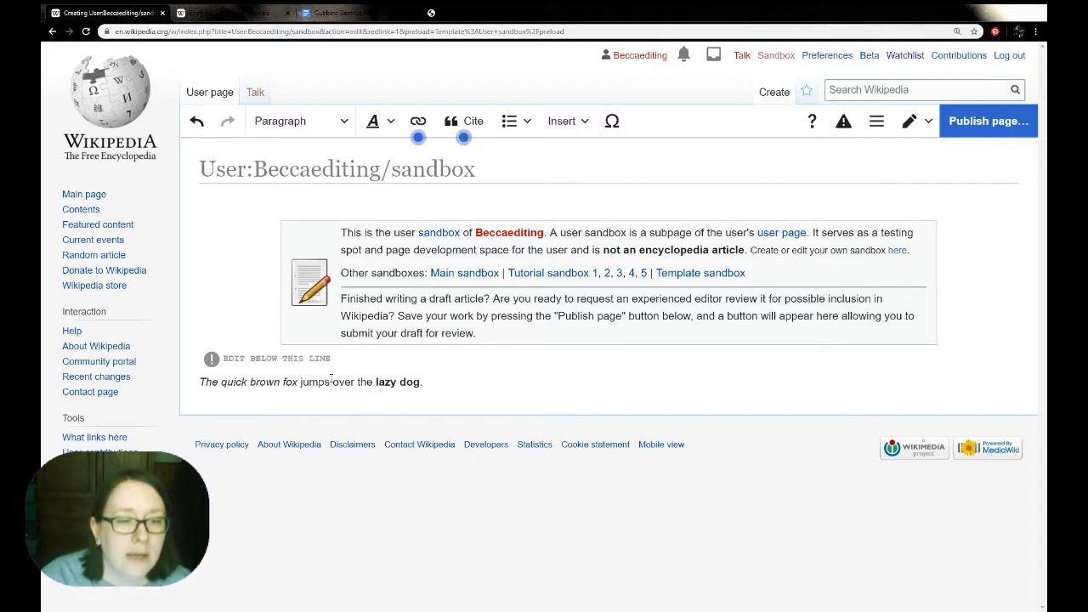
Step: Add a new line above the sentence containing the word "Typing"
drag(199, 382, 433, 381)
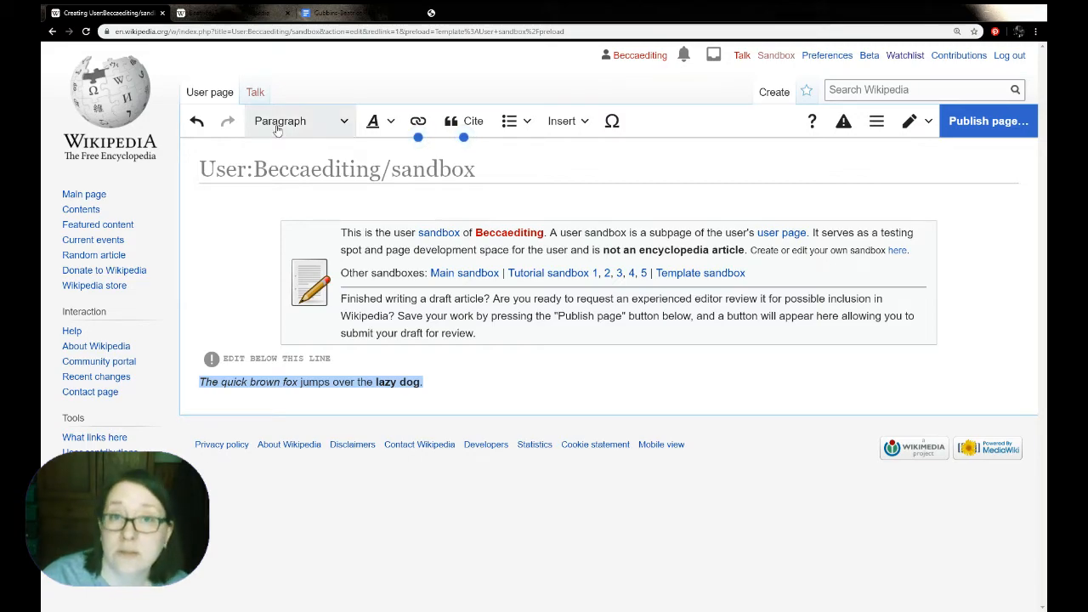
click(194, 382)
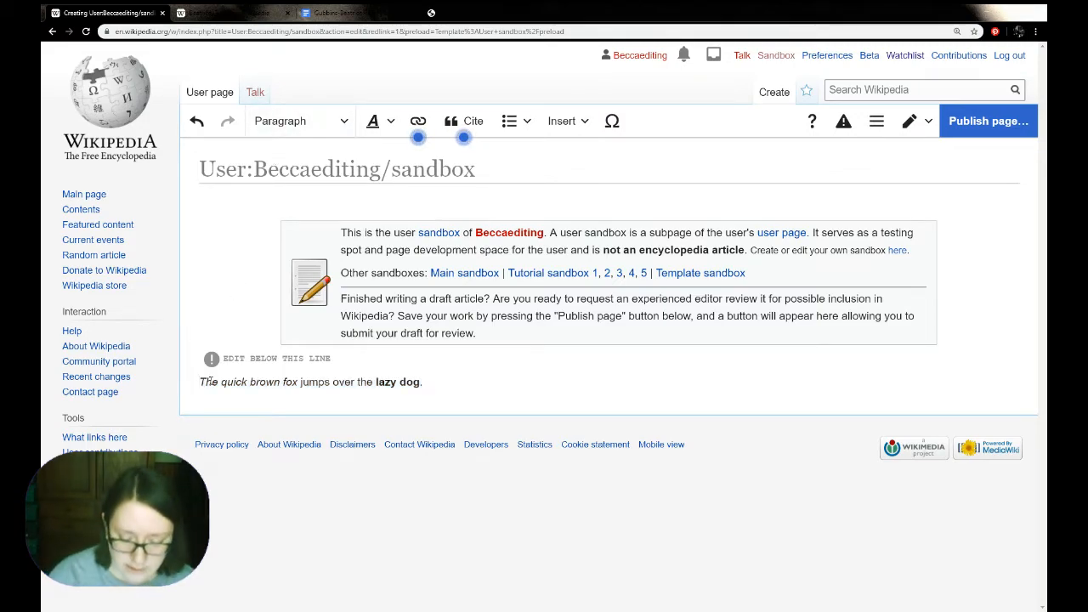
key(Return)
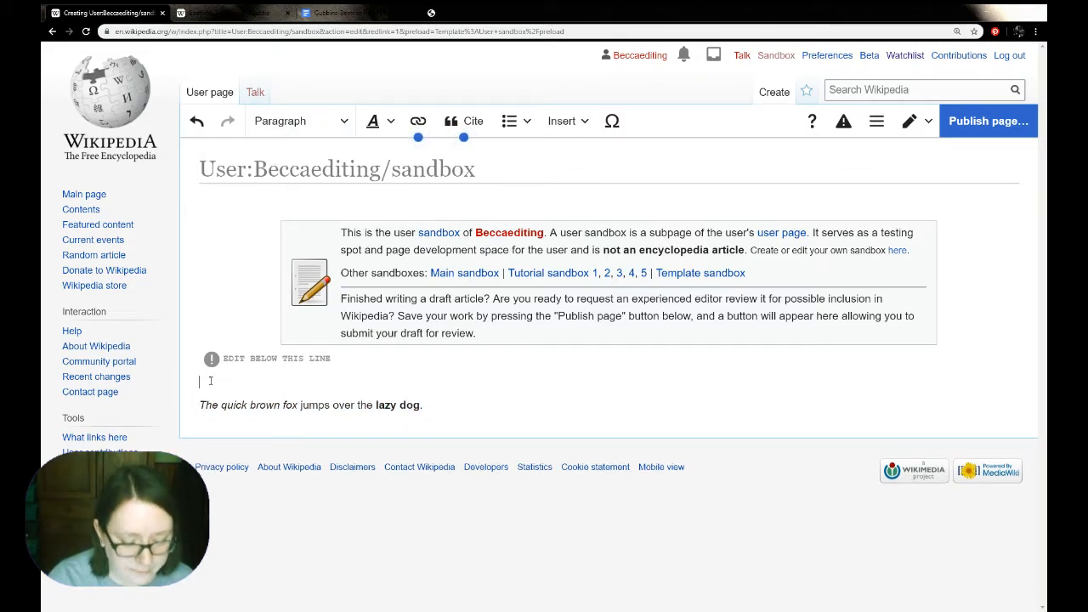
text(Jumping)
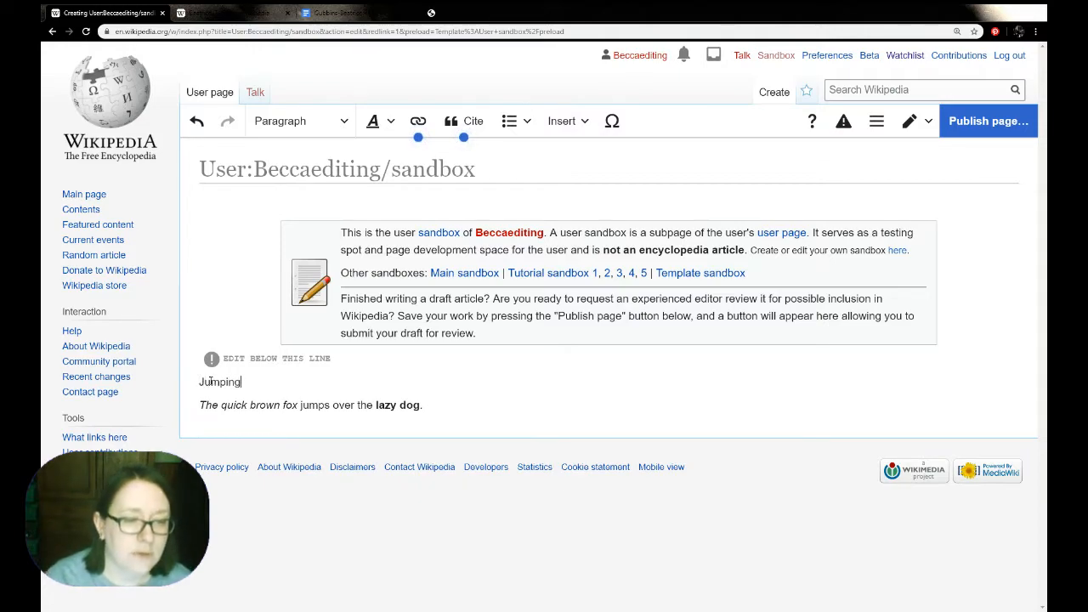
key(BackSpace)
key(BackSpace)
key(BackSpace)
key(BackSpace)
text(Typing)
Step: Format the line "Typing" as a Heading
double_click(211, 382)
click(297, 121)
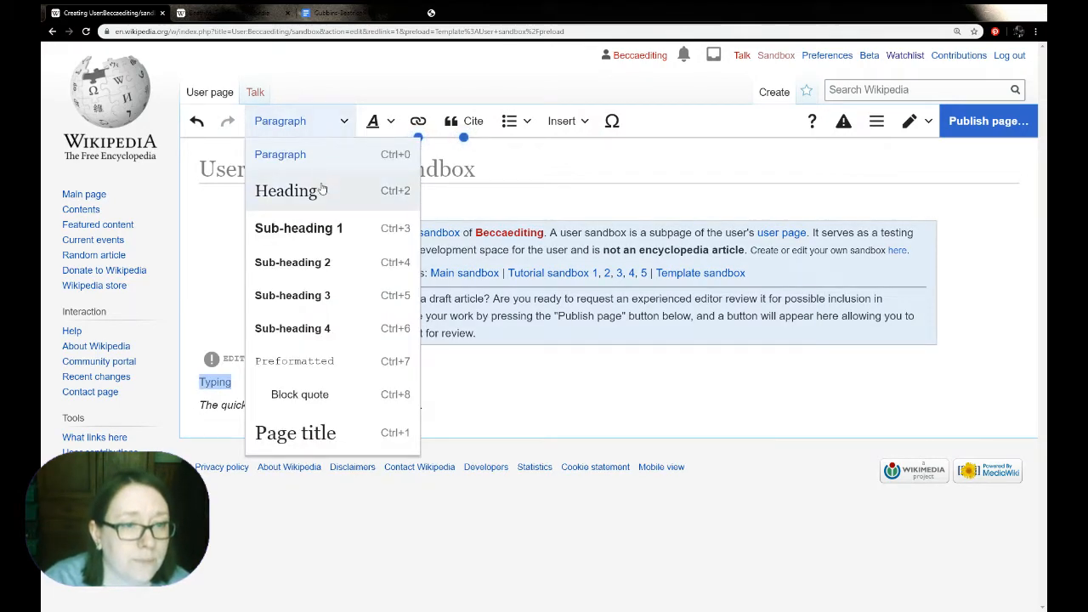
click(322, 188)
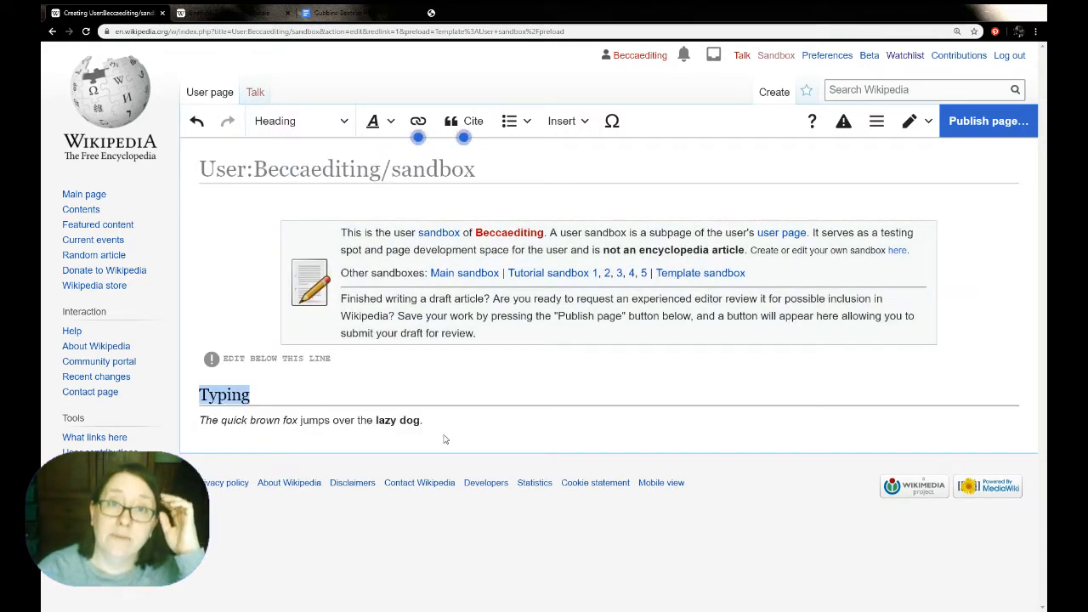
Step: Try the Page title format on "Typing" and return it to Heading
click(310, 127)
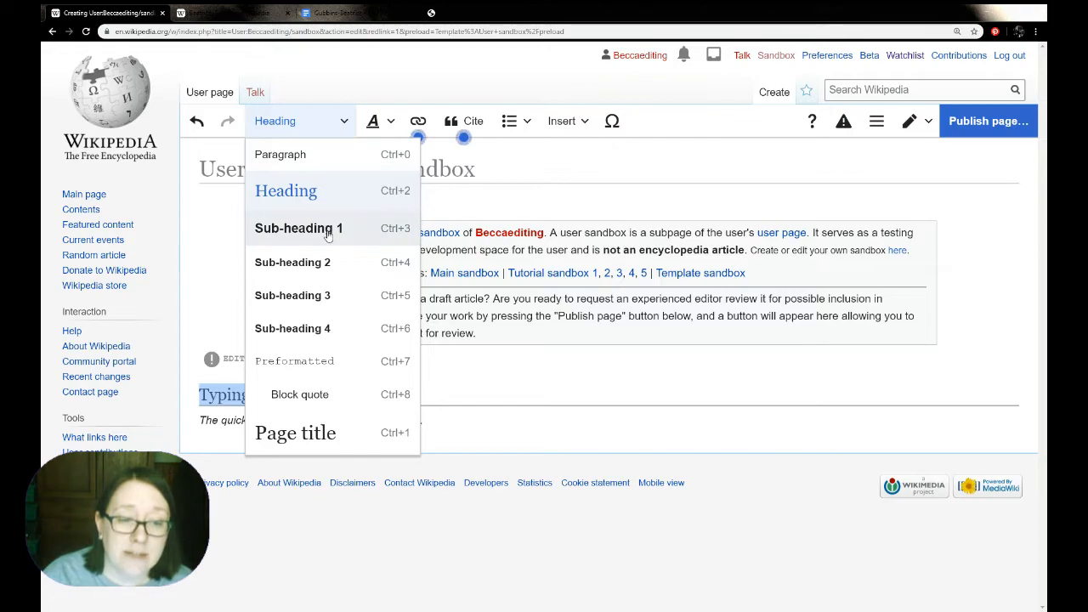
click(329, 435)
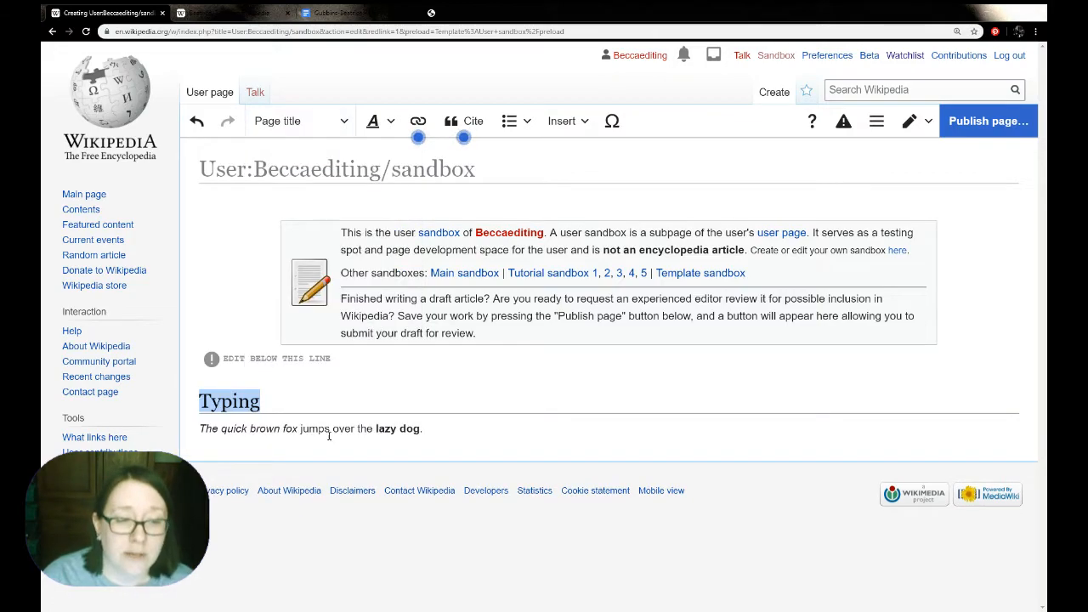
click(315, 126)
click(315, 189)
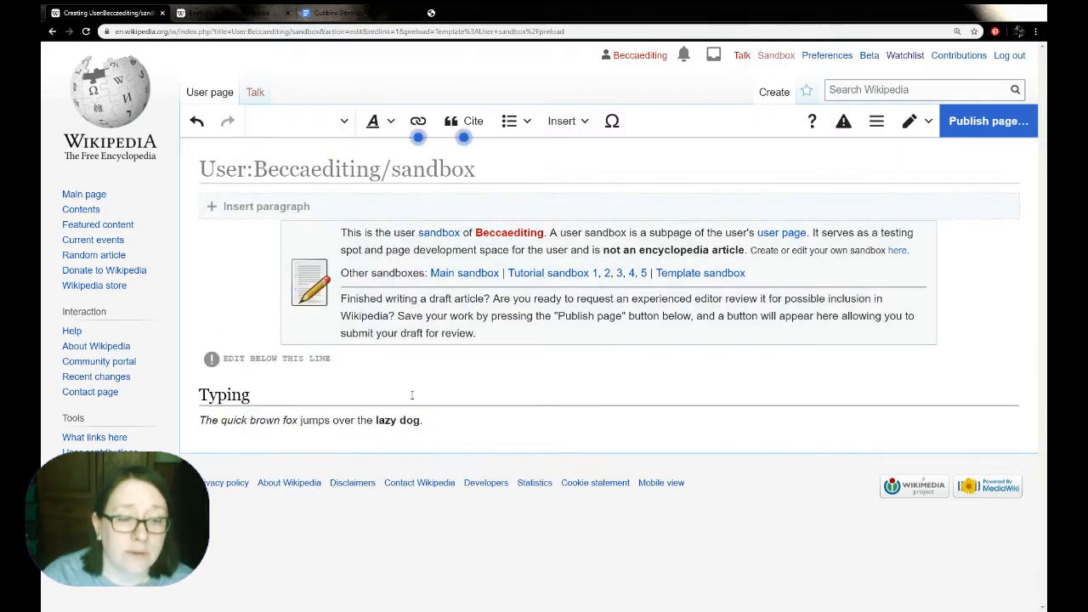
Step: Copy the fox sentence from the sandbox and search Google for it in a new browser tab
click(463, 428)
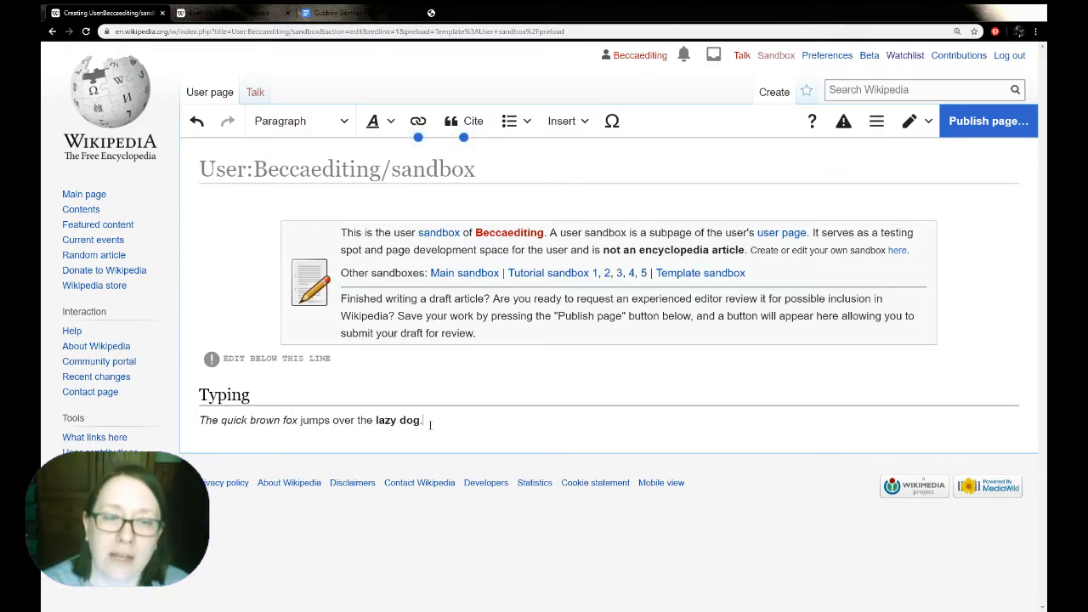
drag(431, 424, 199, 422)
key(ctrl+c)
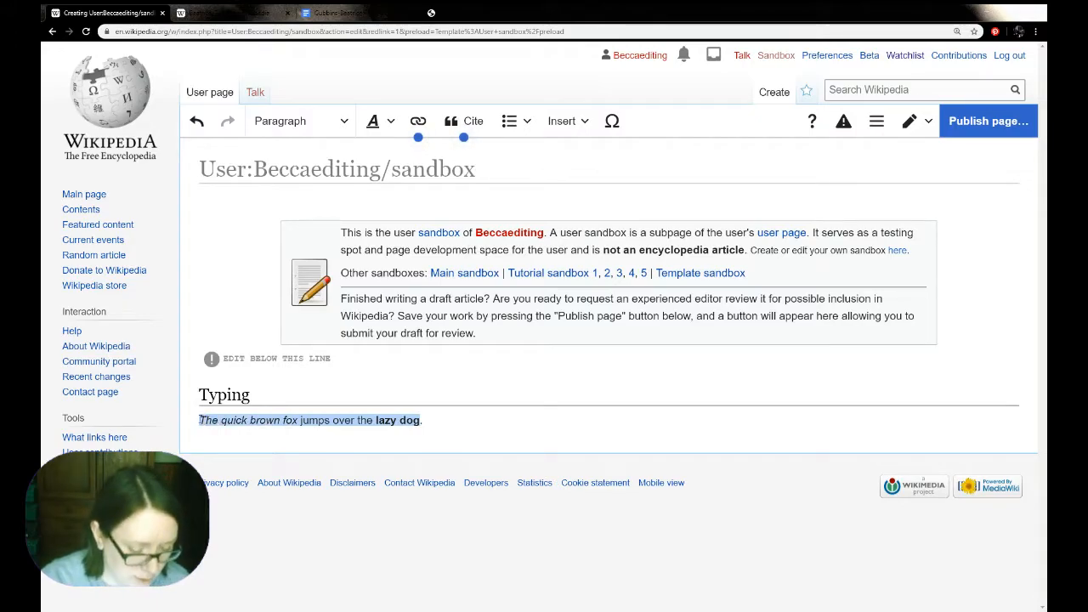
click(476, 13)
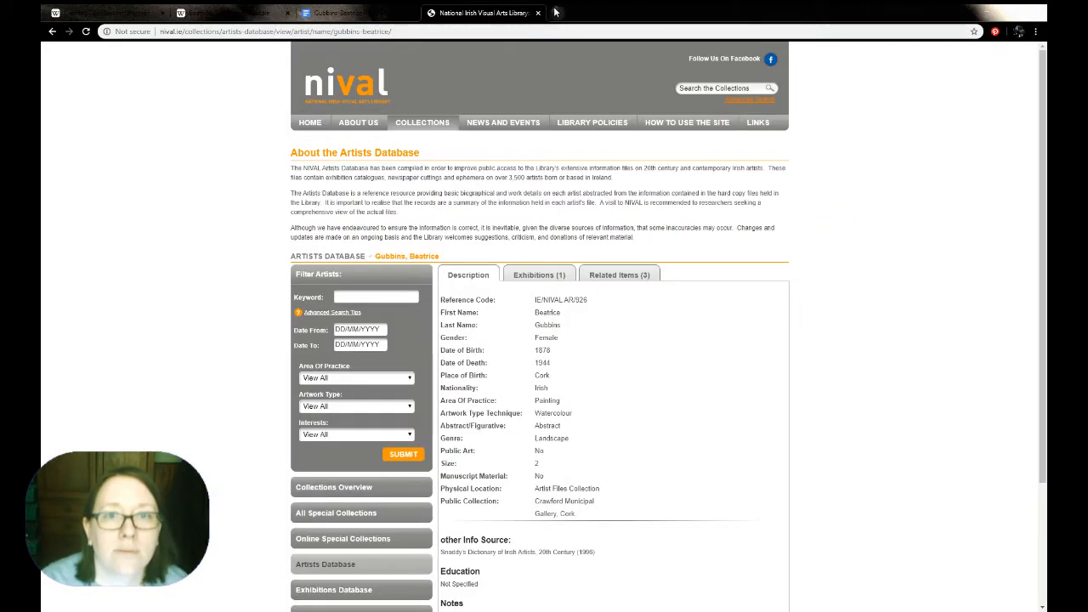
click(567, 23)
key(ctrl+v)
key(Return)
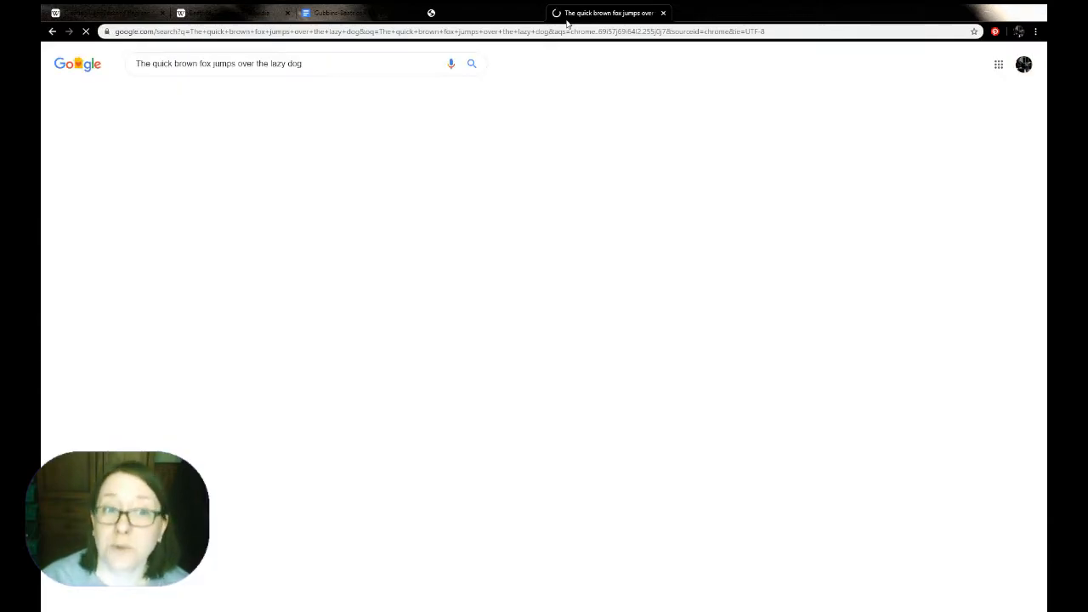
Step: Open the Mary Sue article on pangrams from the search results and allow all cookies
scroll(44, 261, down, 3)
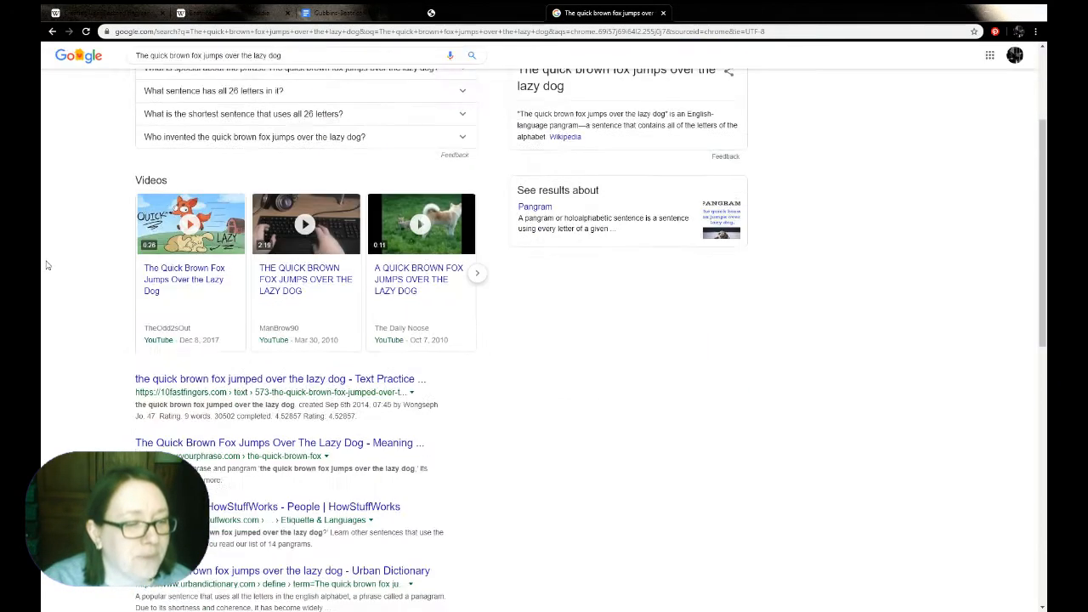
scroll(47, 265, up, 3)
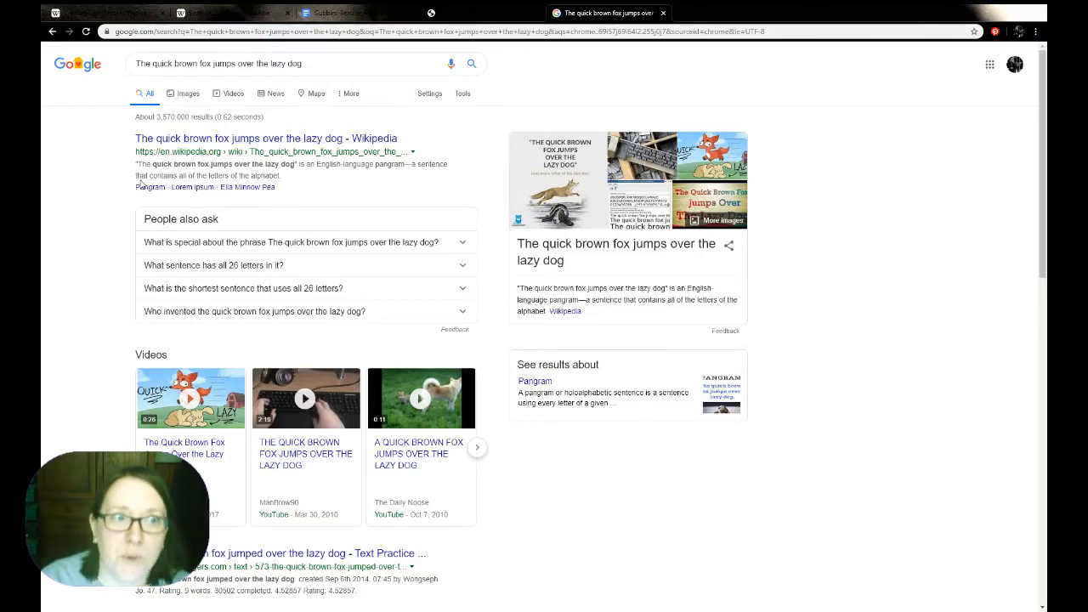
scroll(127, 303, down, 2)
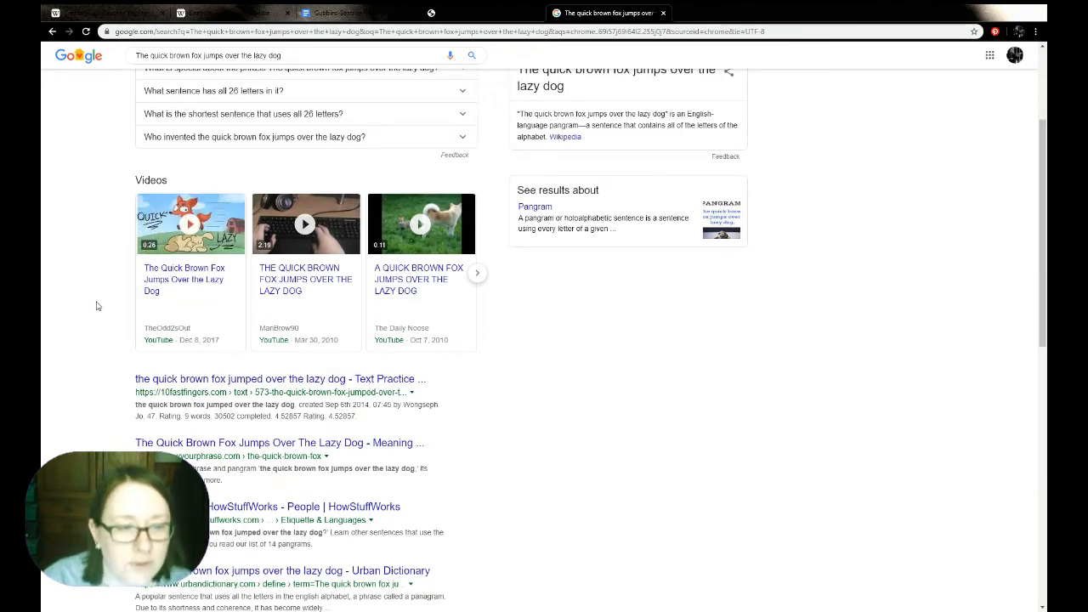
scroll(96, 306, down, 3)
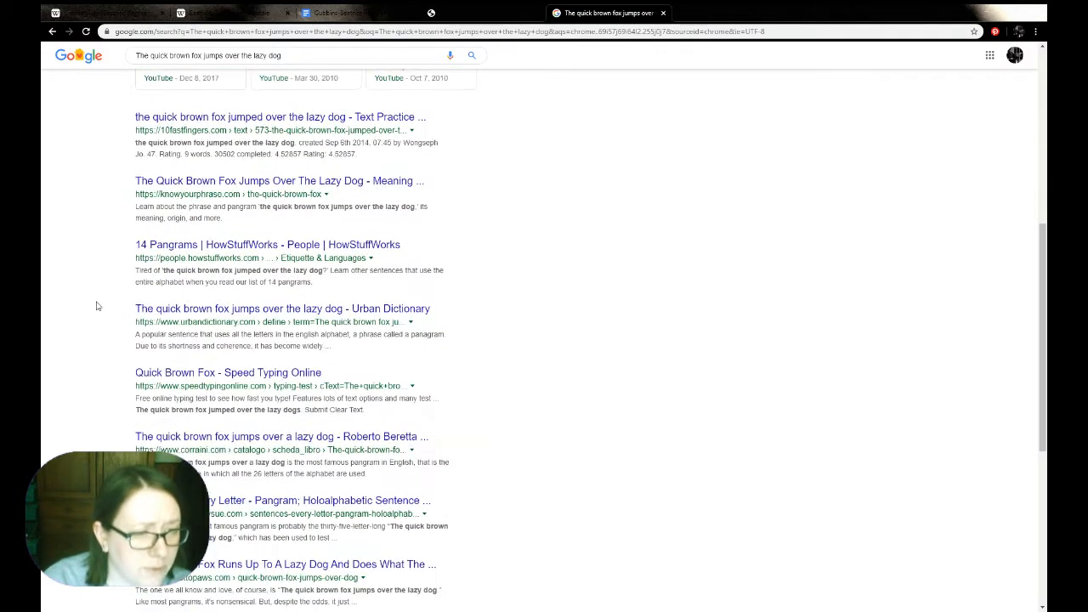
scroll(97, 307, down, 1)
scroll(97, 306, down, 1)
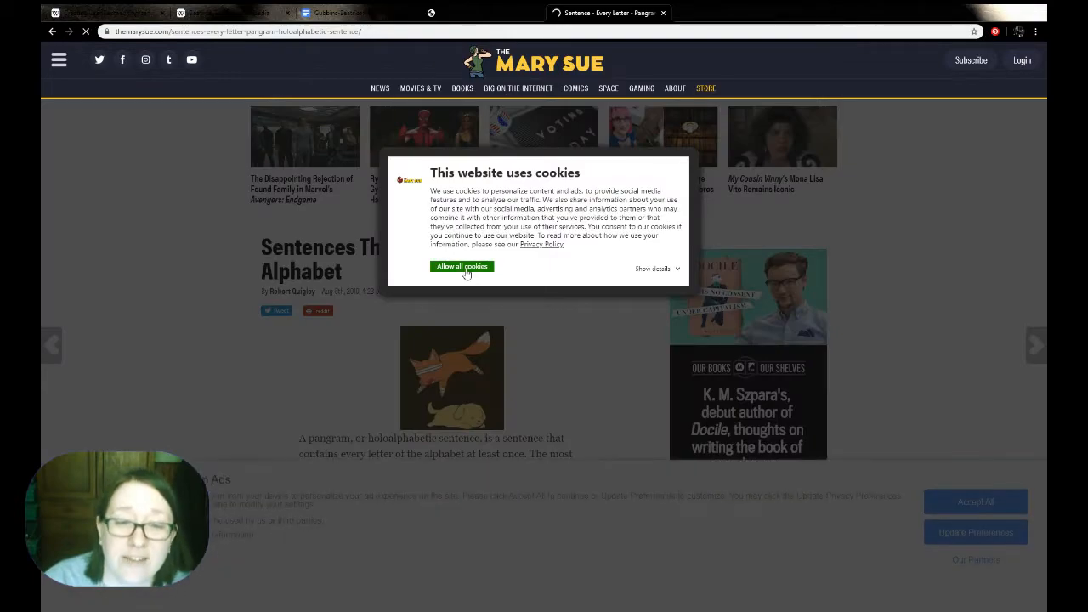
click(457, 265)
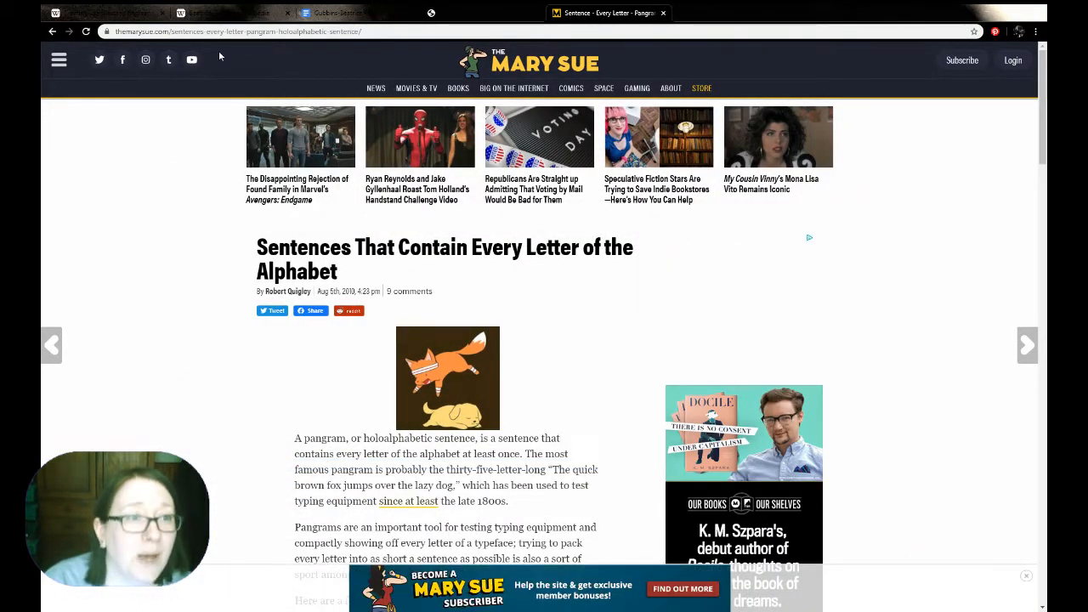
Step: Copy the Mary Sue article's web address and start a new citation at the end of the sandbox's fox sentence
click(225, 31)
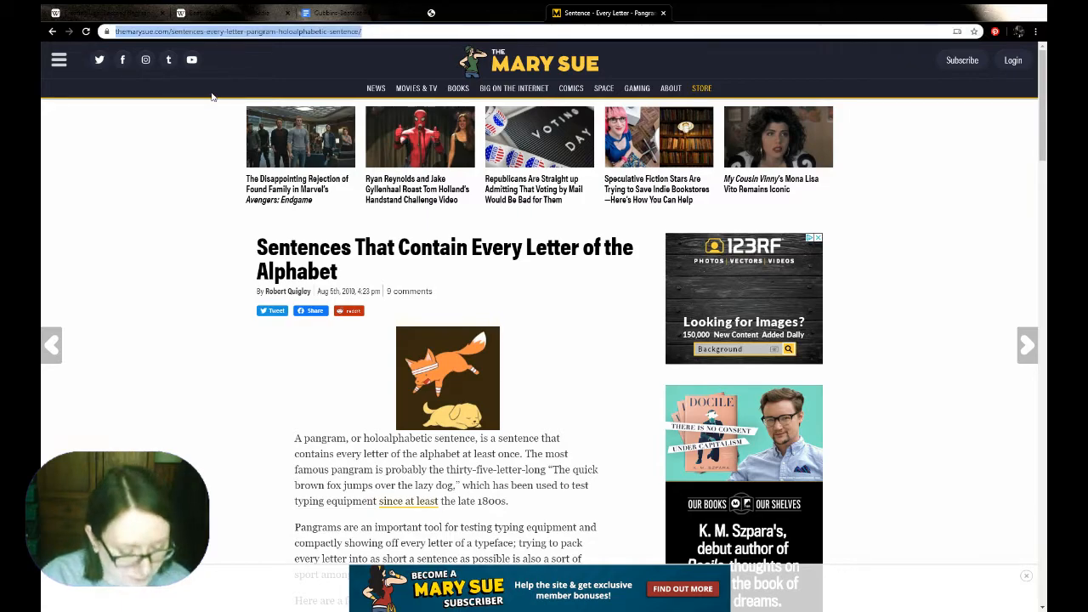
click(101, 14)
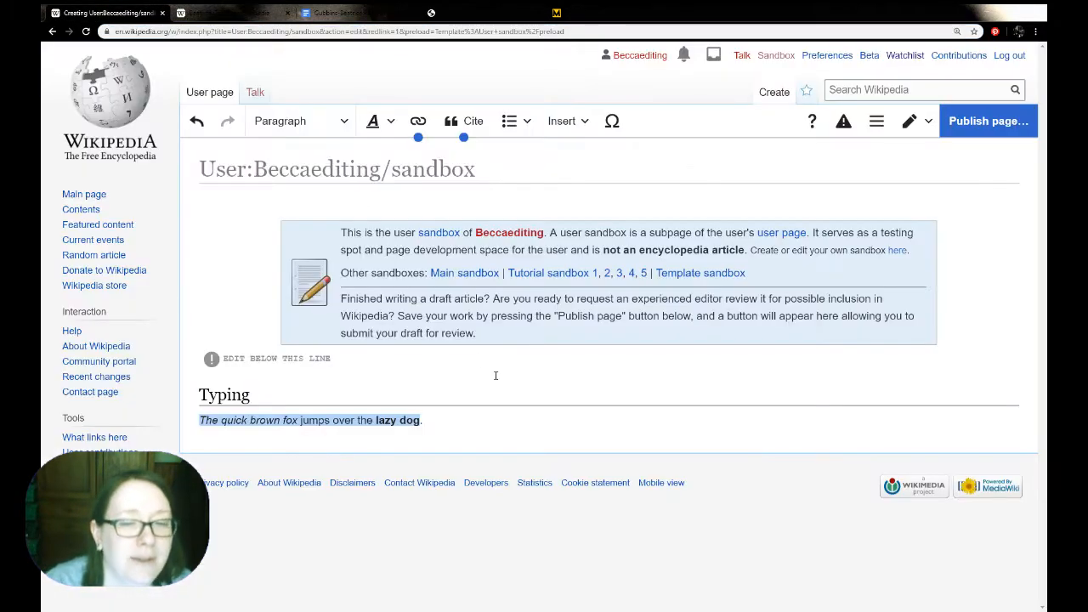
click(438, 430)
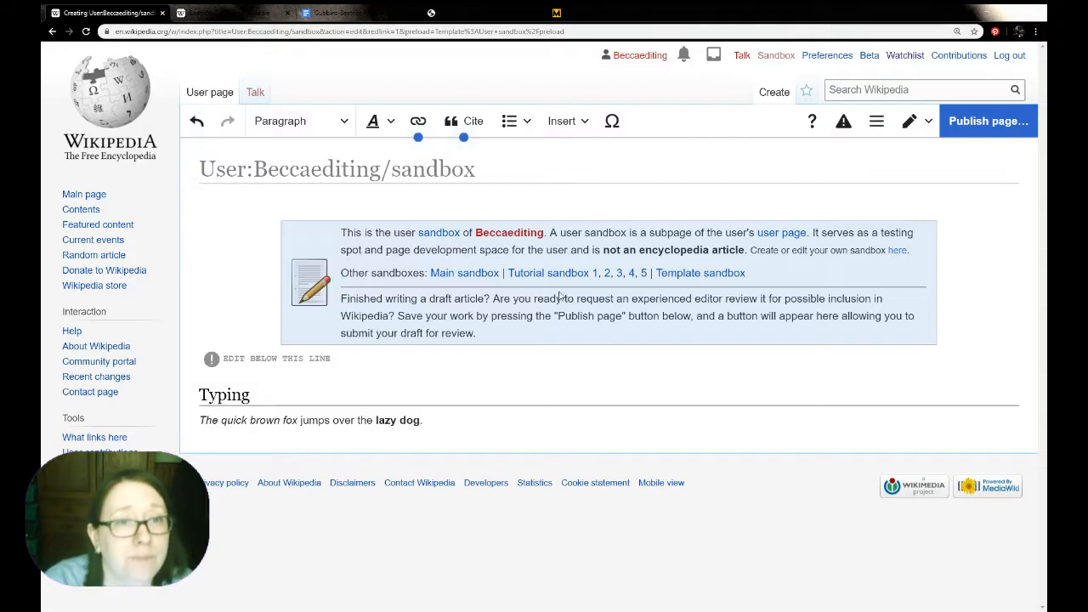
click(463, 137)
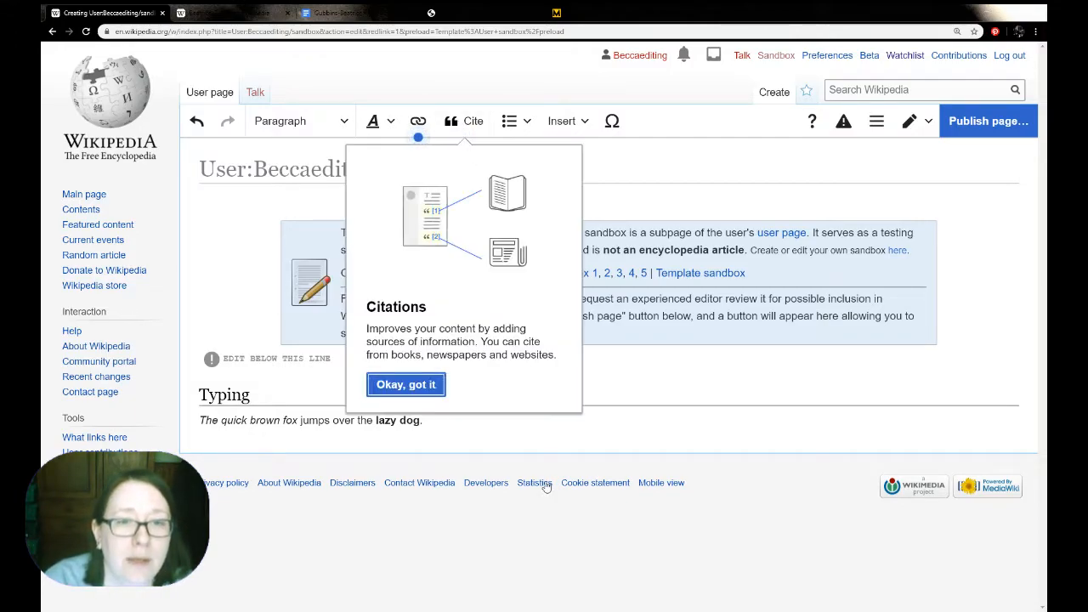
click(407, 385)
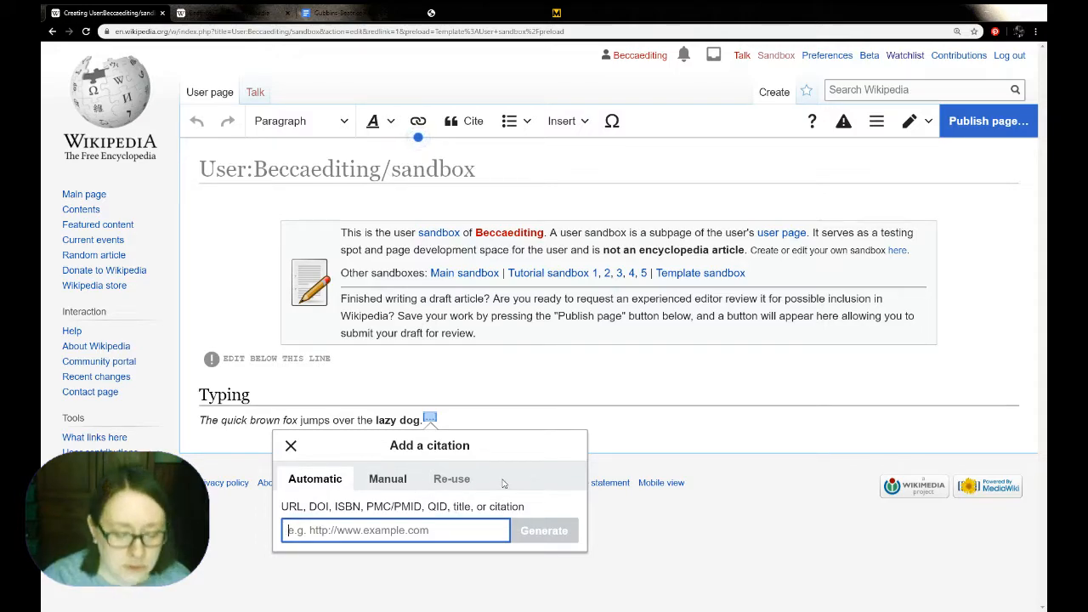
Step: Generate an automatic website citation from the copied address, insert it after the fox sentence and open it for editing
key(ctrl+v)
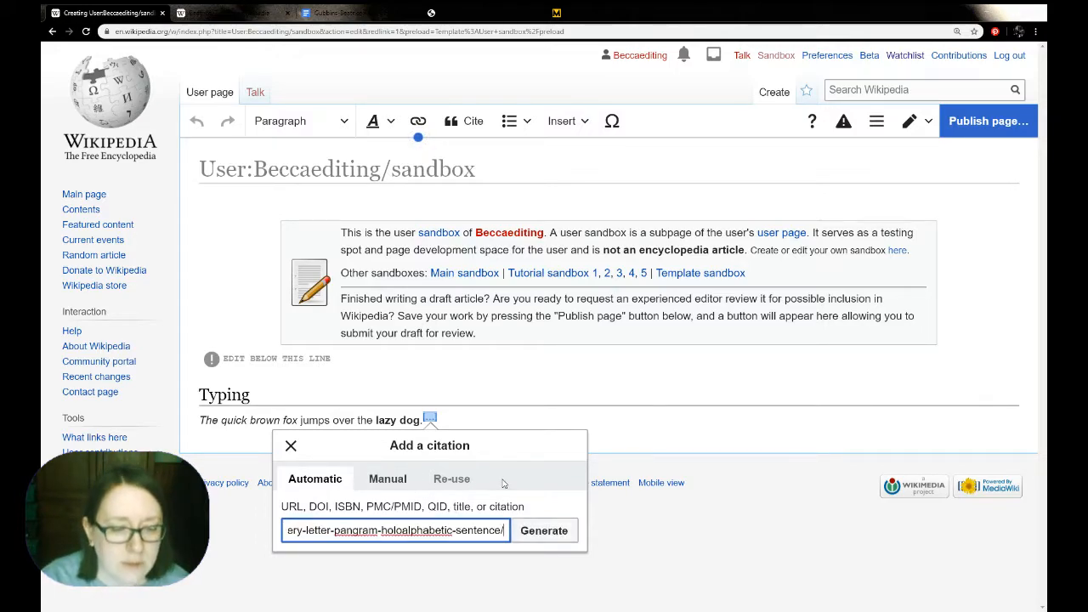
click(535, 539)
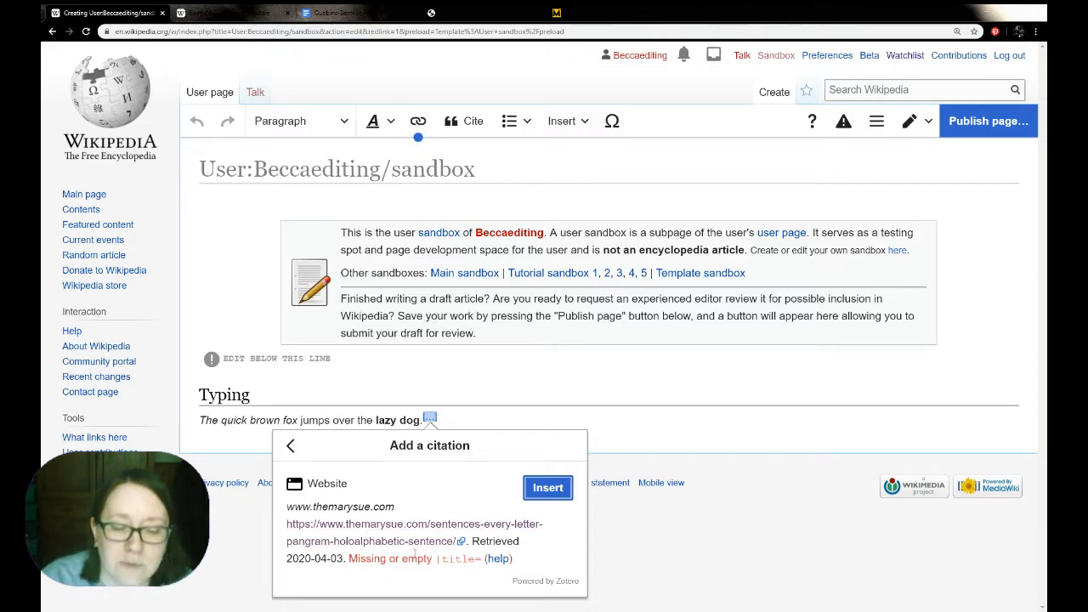
click(538, 497)
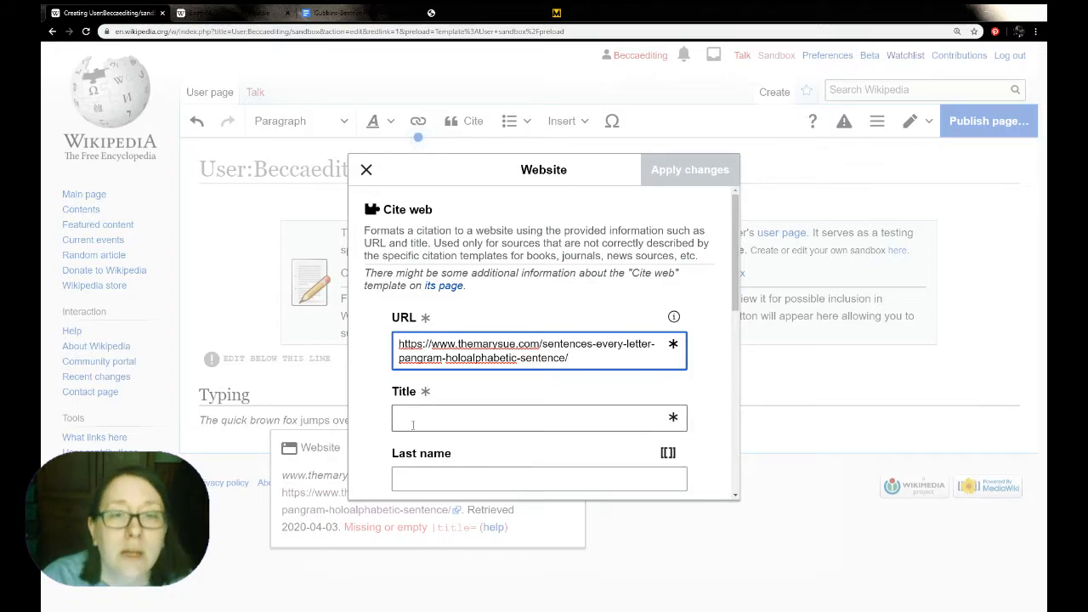
Step: Copy the Mary Sue article's headline into the citation's title: "Sentences That Contain Every Letter of the Alphabet"
click(649, 8)
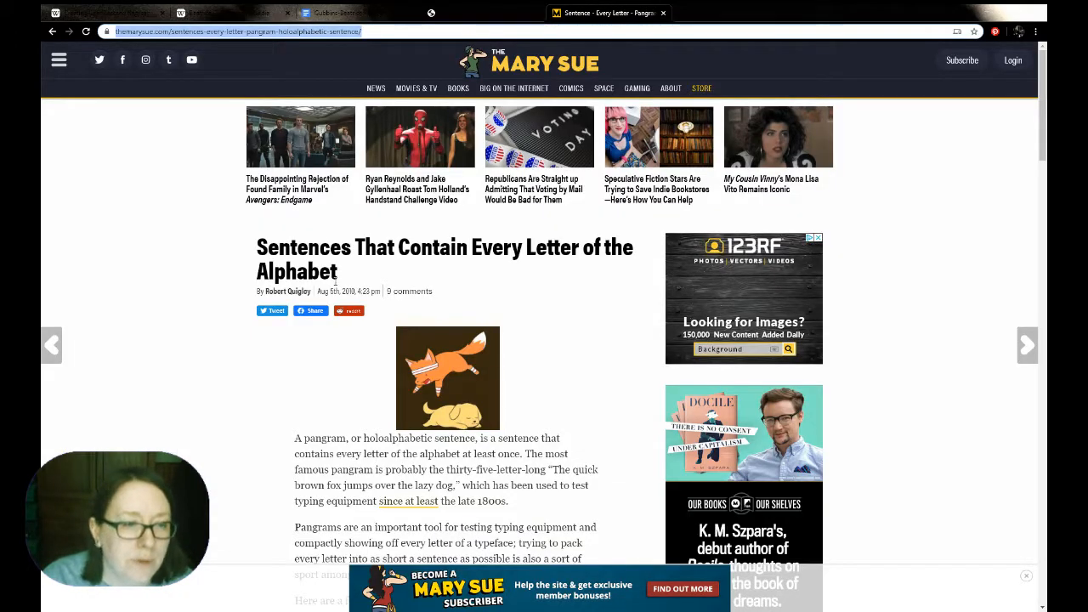
drag(338, 278, 257, 255)
key(ctrl+c)
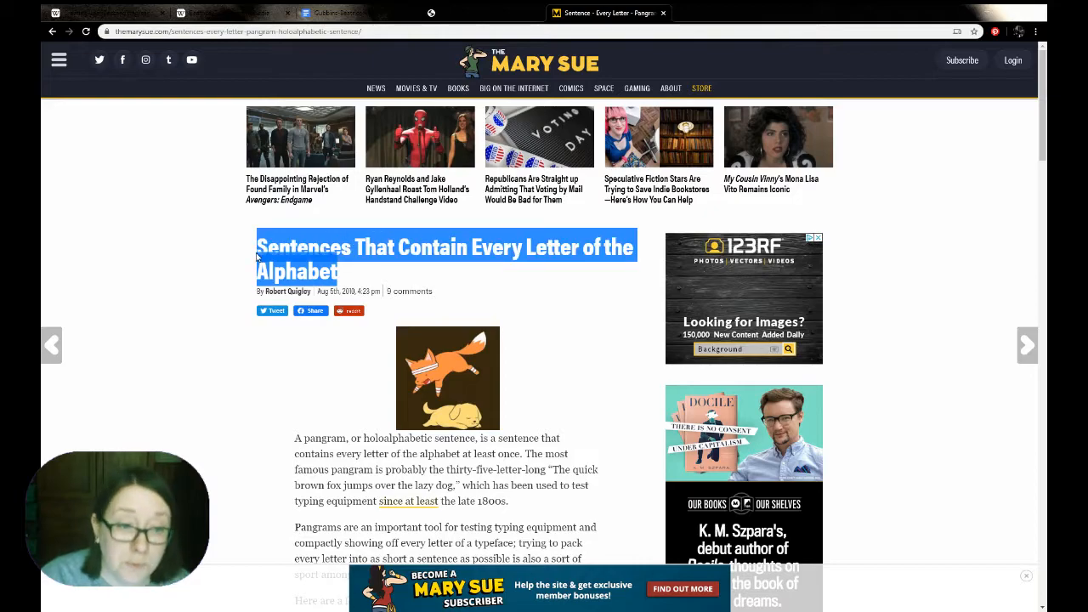
click(102, 13)
click(465, 422)
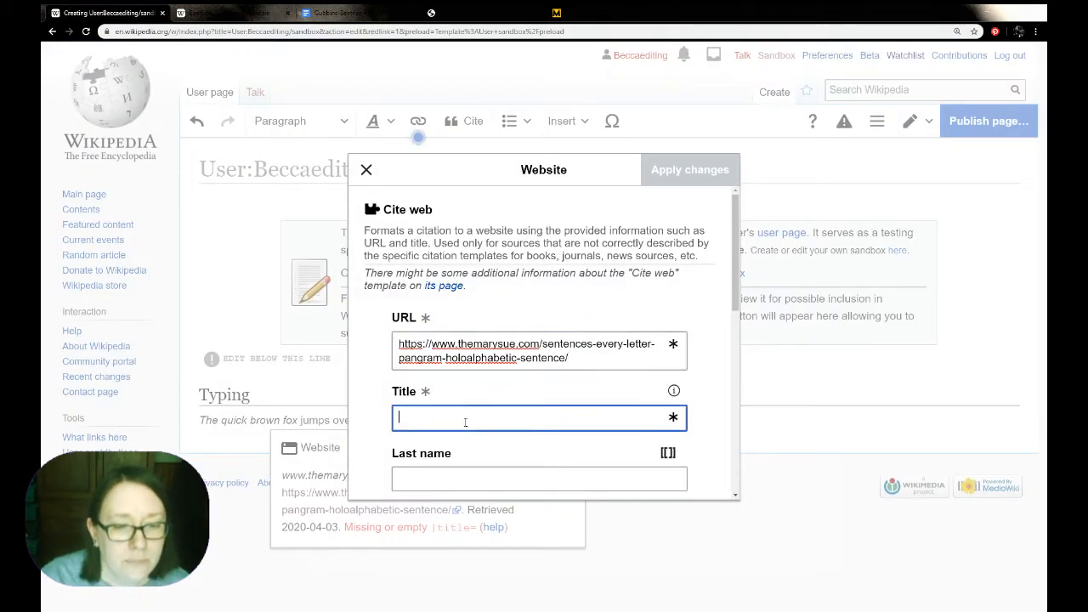
key(ctrl+v)
Step: Copy the author's name from the Mary Sue article and enter it in the citation as separate last and first names
scroll(429, 408, down, 2)
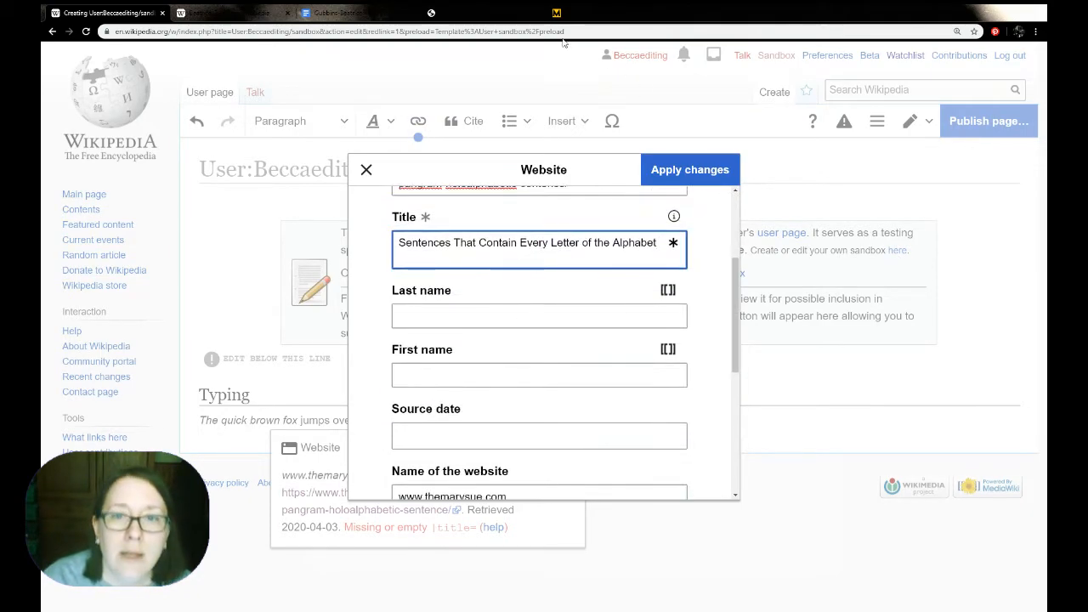
click(604, 13)
drag(311, 291, 264, 291)
key(ctrl+c)
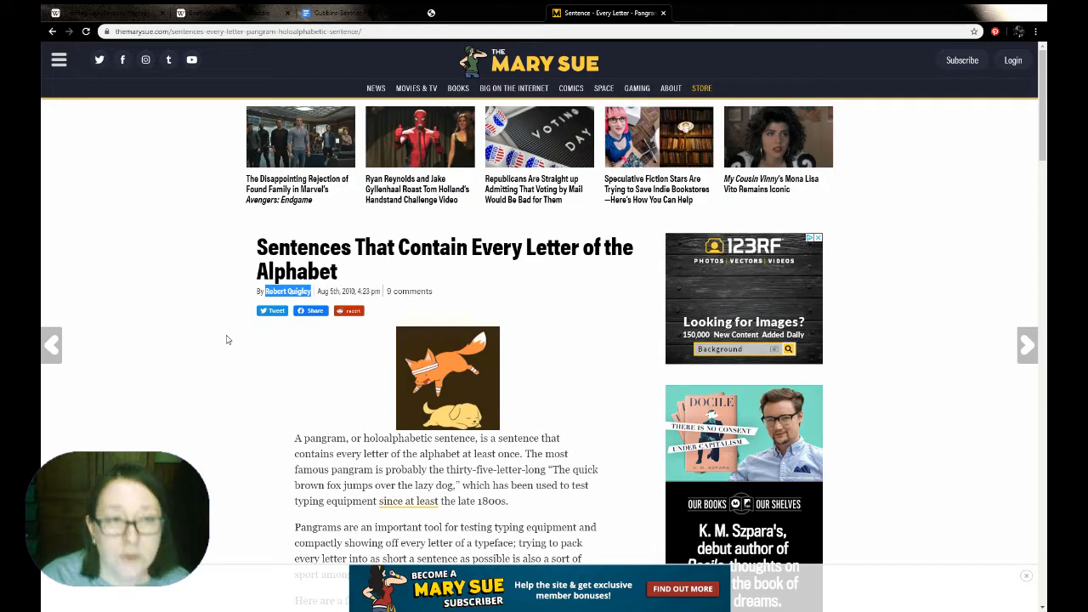
click(102, 13)
click(409, 322)
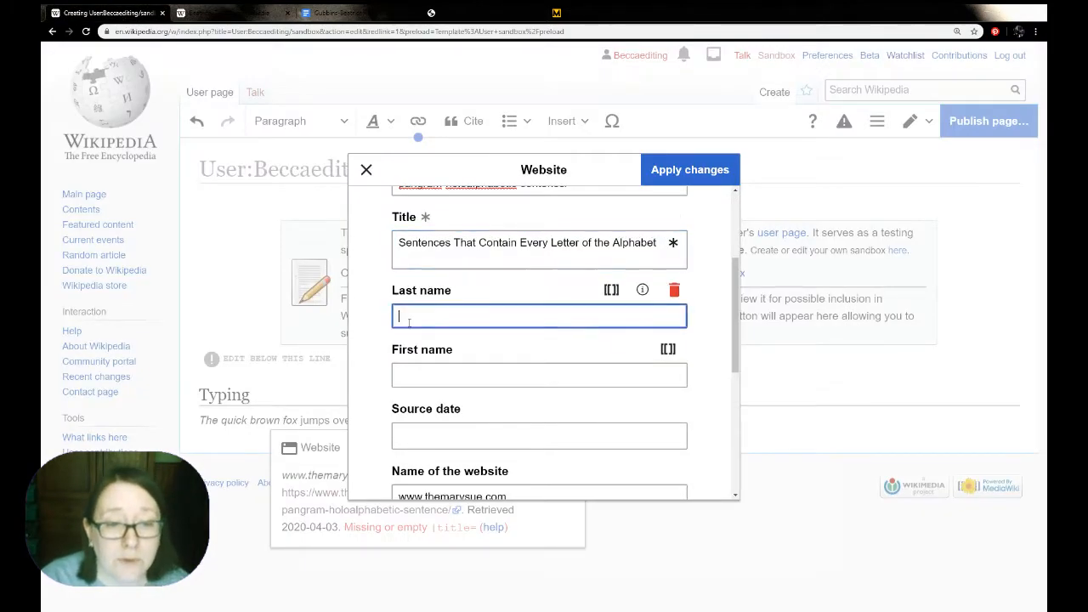
key(ctrl+v)
drag(432, 316, 364, 318)
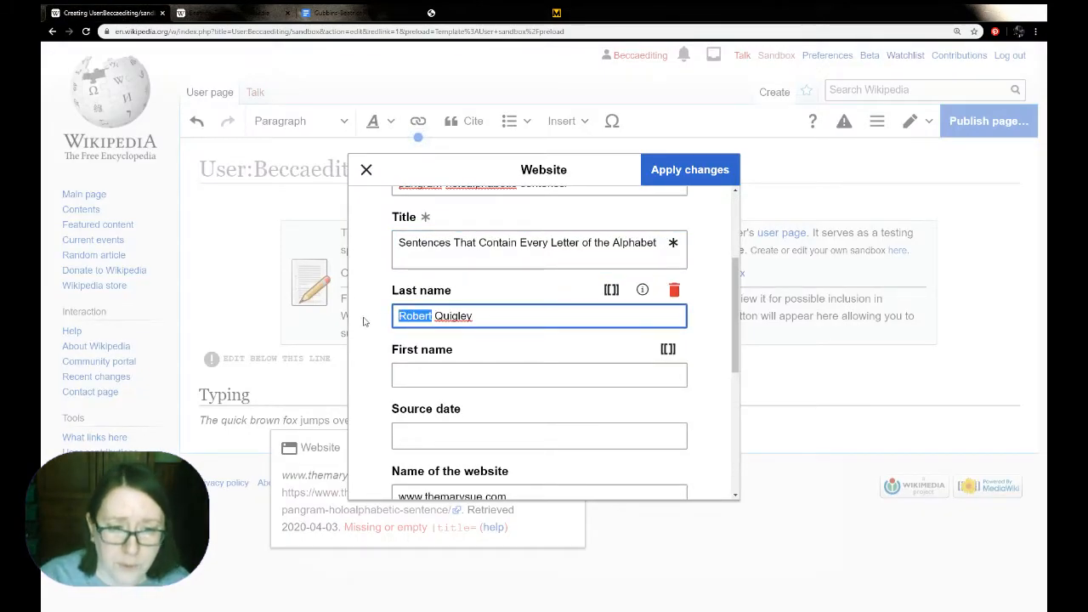
key(ctrl+x)
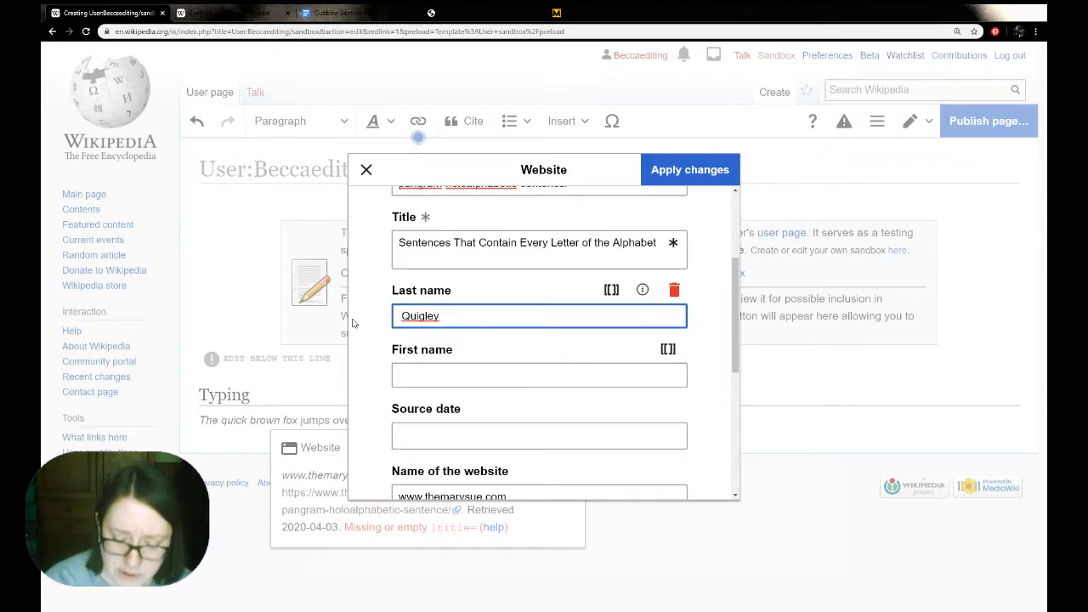
key(Delete)
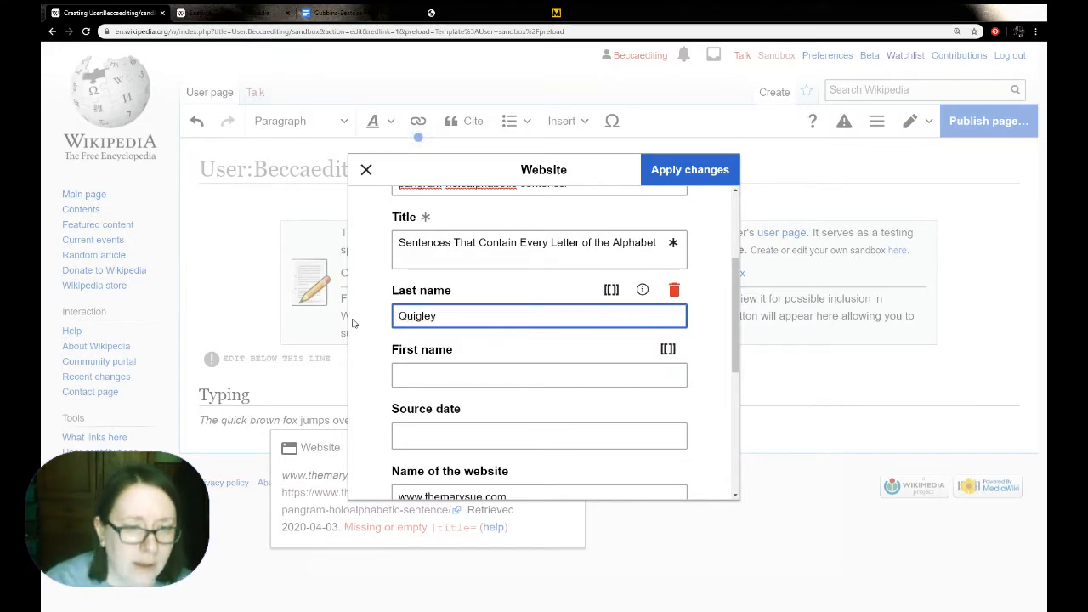
click(432, 374)
text(Robert)
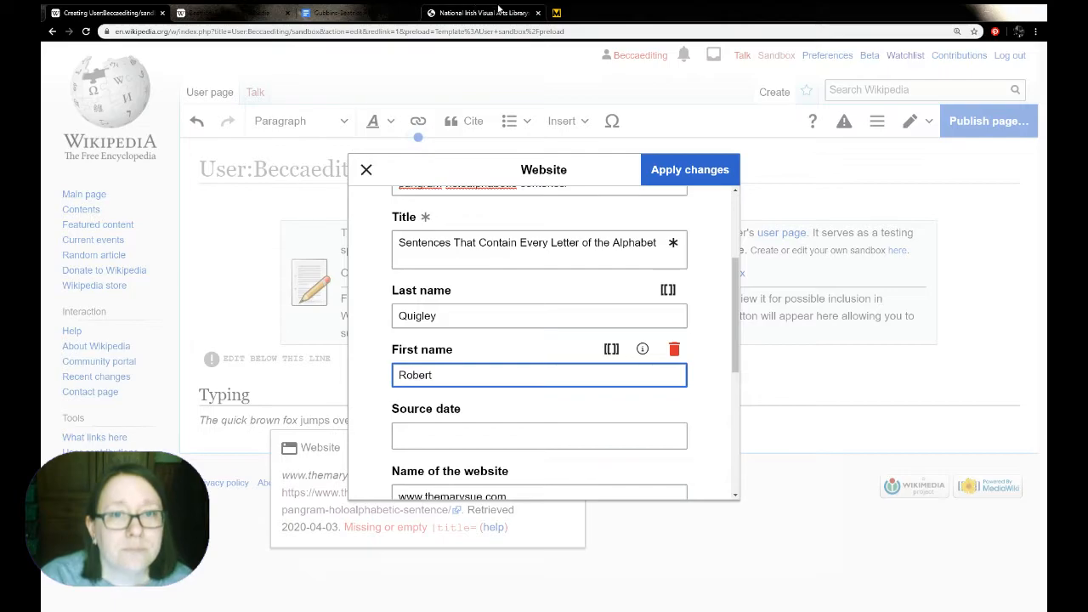
Step: Look up the Mary Sue article's publication date and enter 5 August 2010 as the citation's source date
click(595, 13)
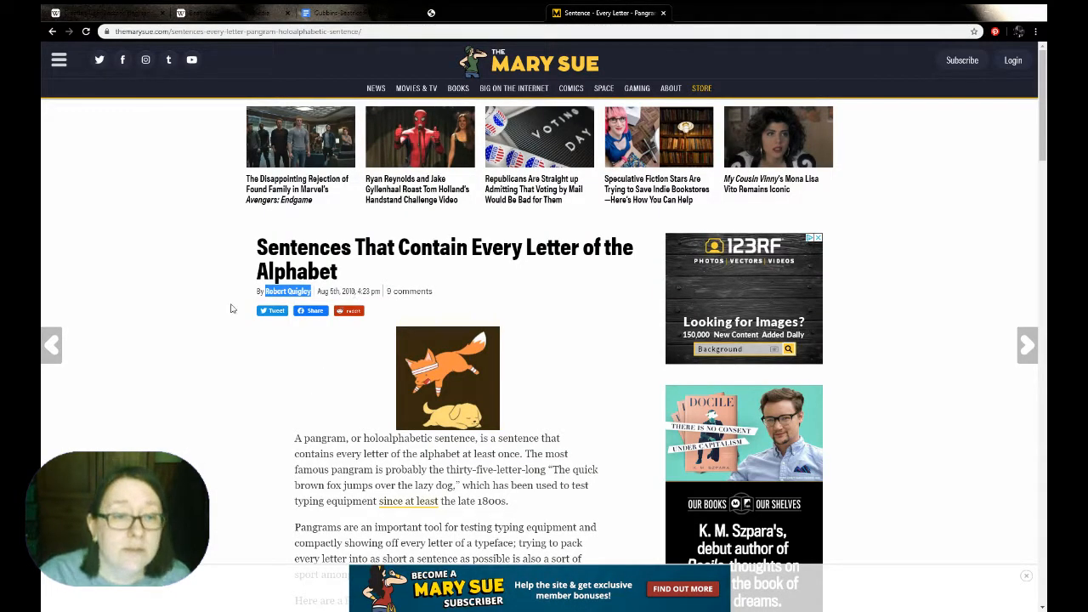
click(110, 13)
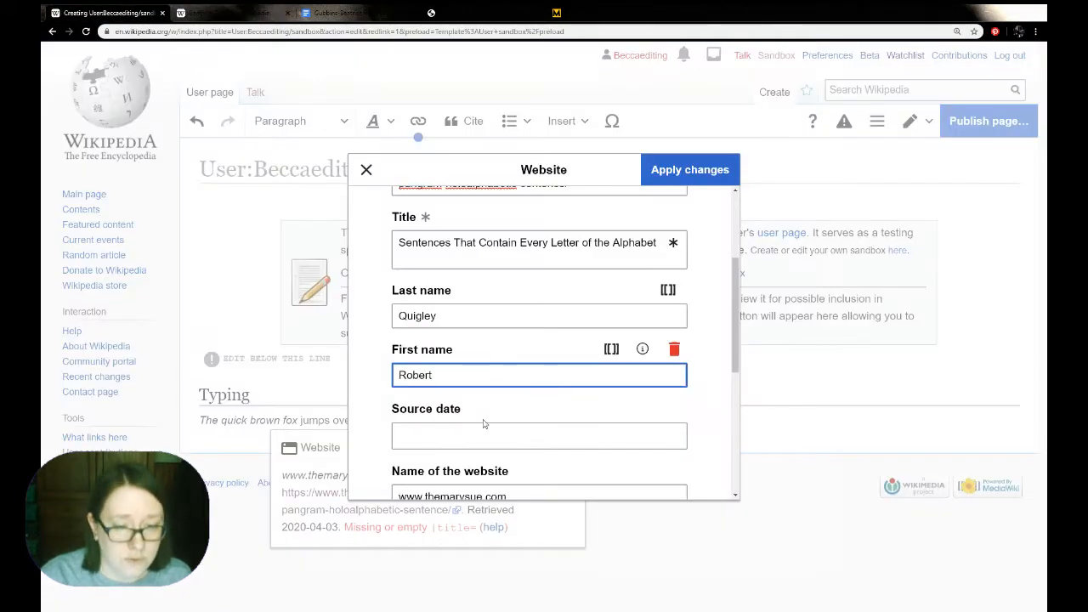
click(538, 426)
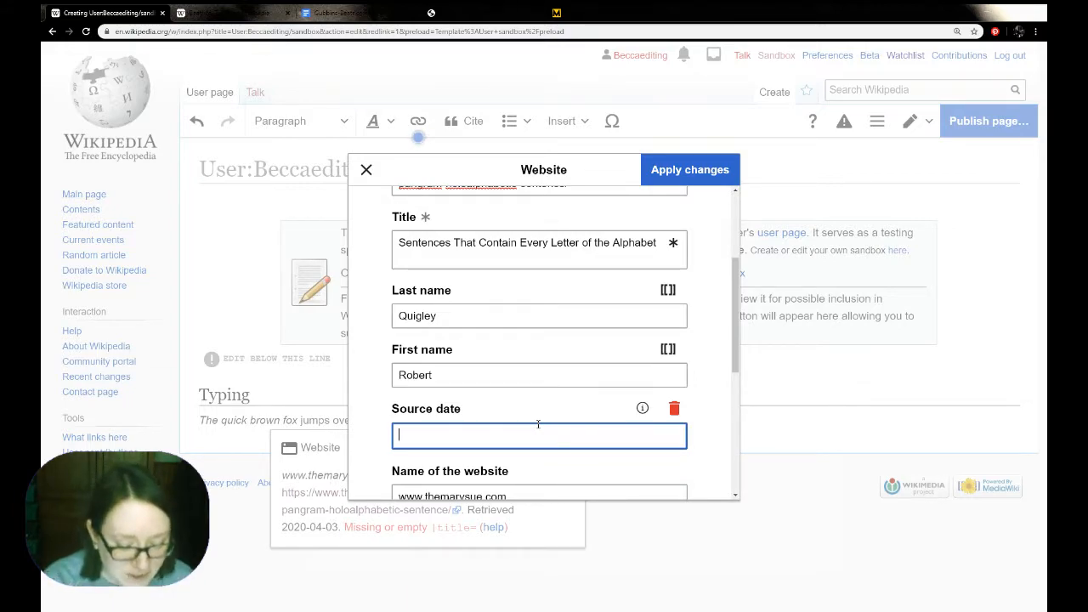
text(Aug)
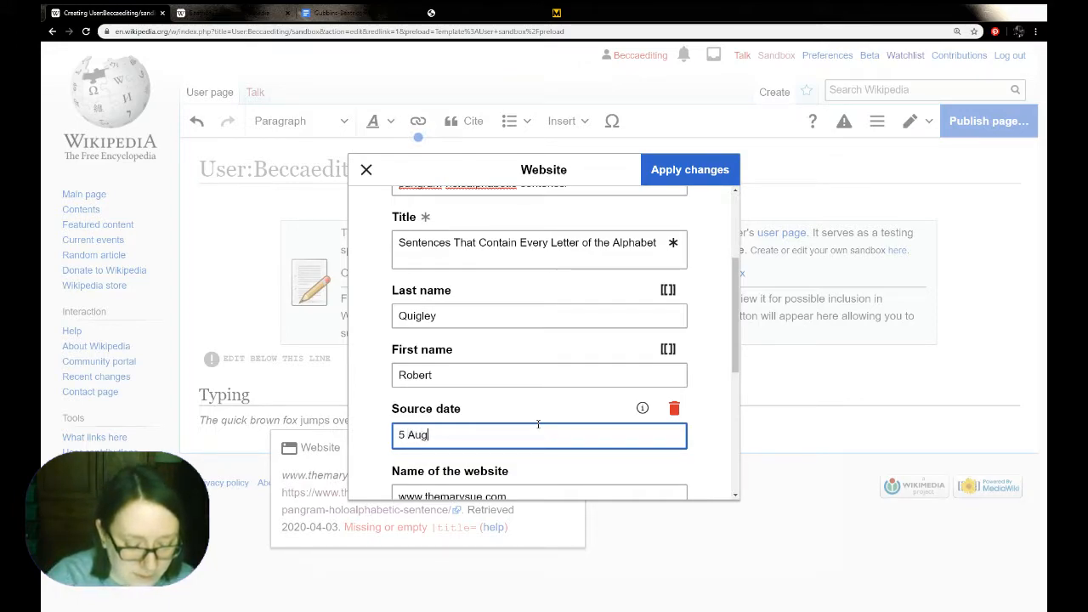
text(ust 2010)
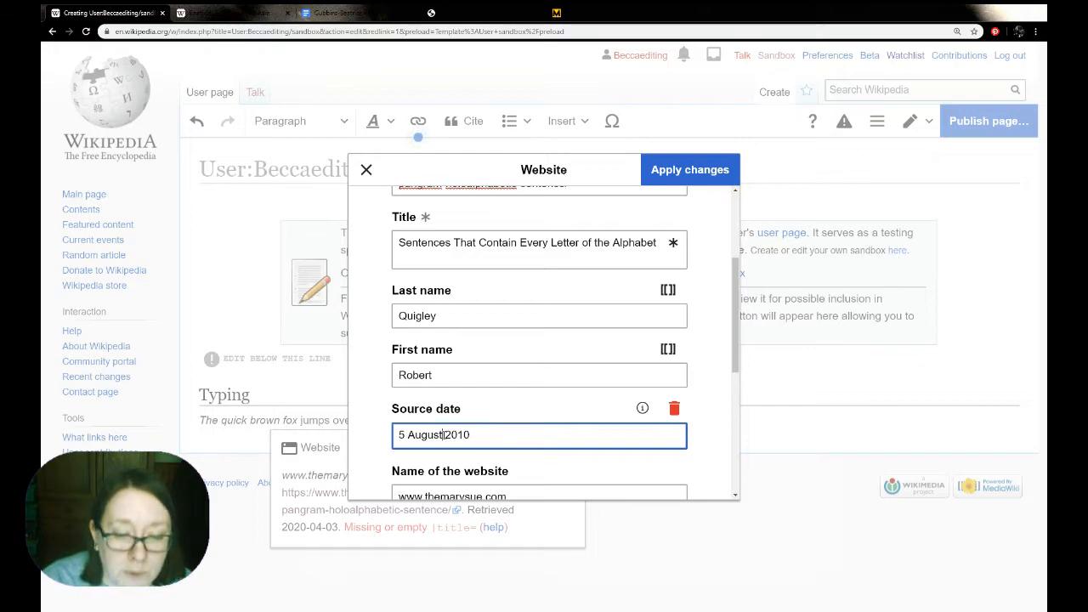
Step: Rewrite the citation's source date in numeric year-first format as 2010-08-05
drag(447, 435, 396, 434)
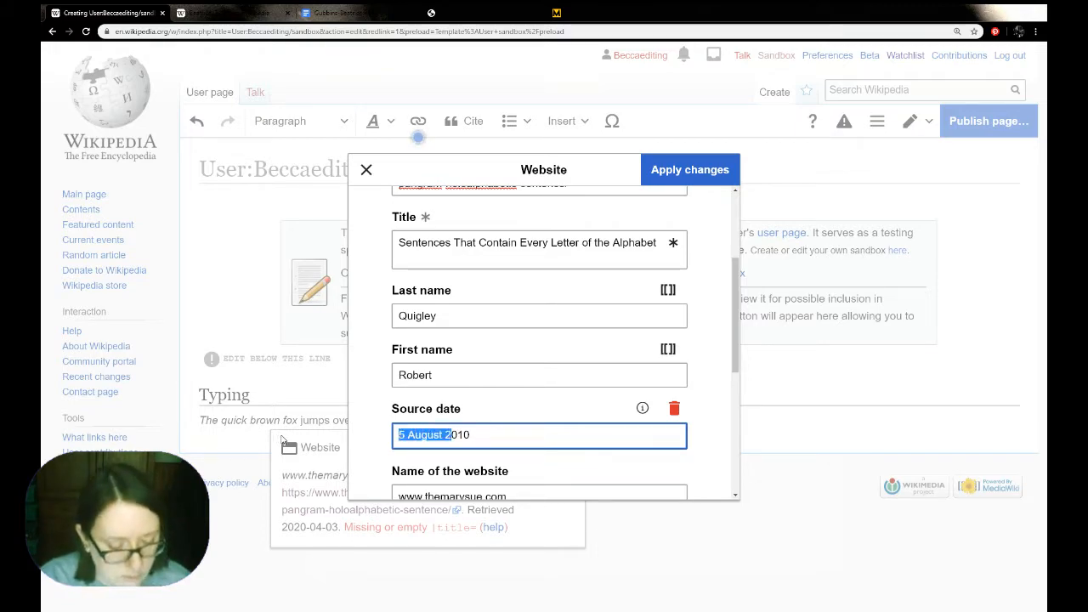
key(BackSpace)
text(-08-05)
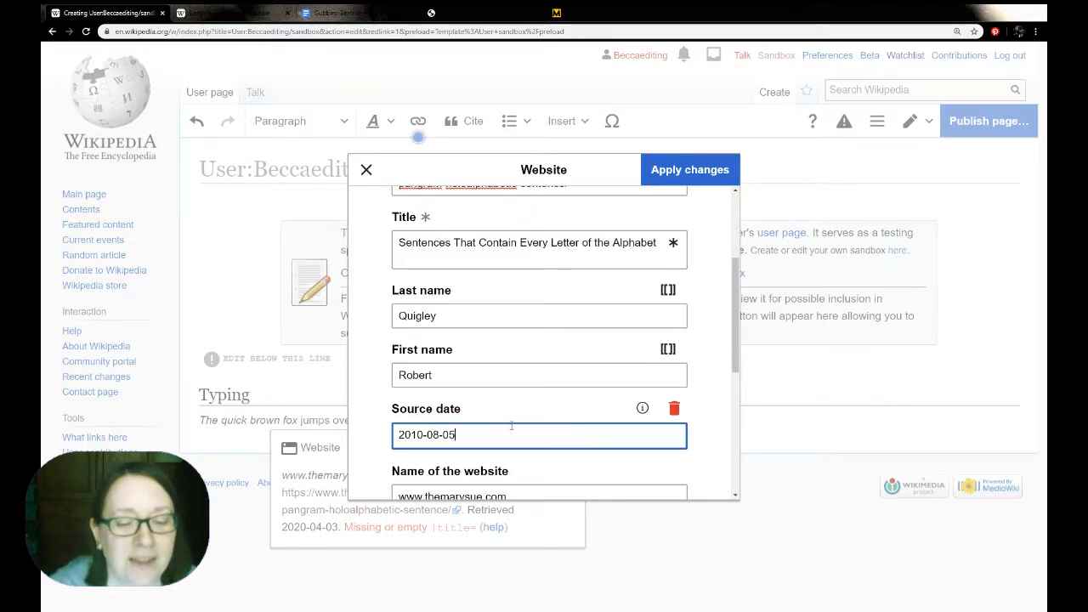
Step: Check the citation's website name, URL status and access date, apply the changes and close the citation preview
scroll(510, 428, down, 1)
click(536, 415)
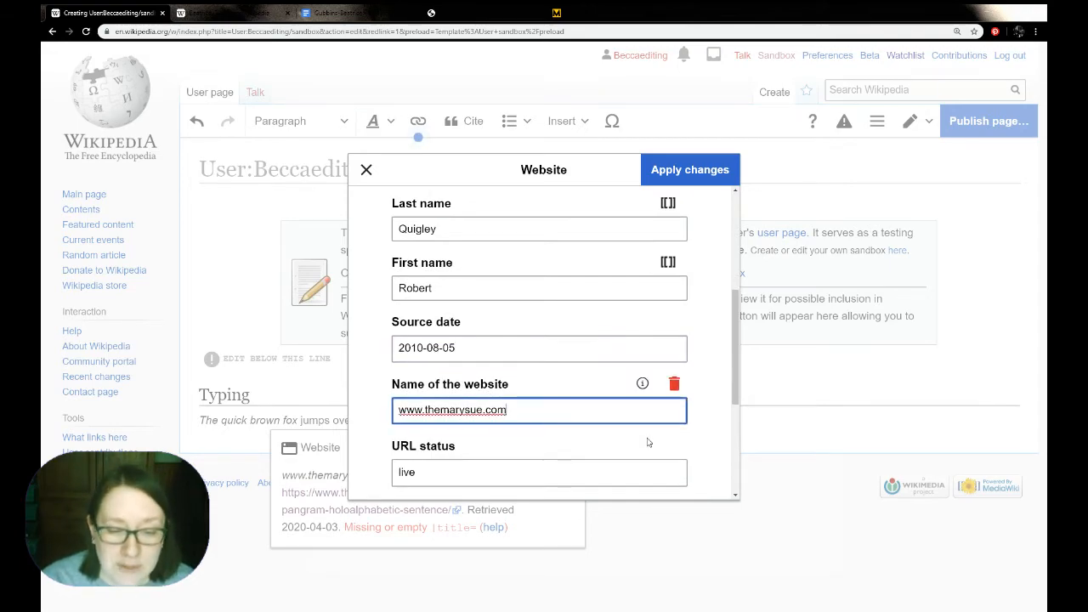
scroll(649, 440, down, 2)
click(432, 301)
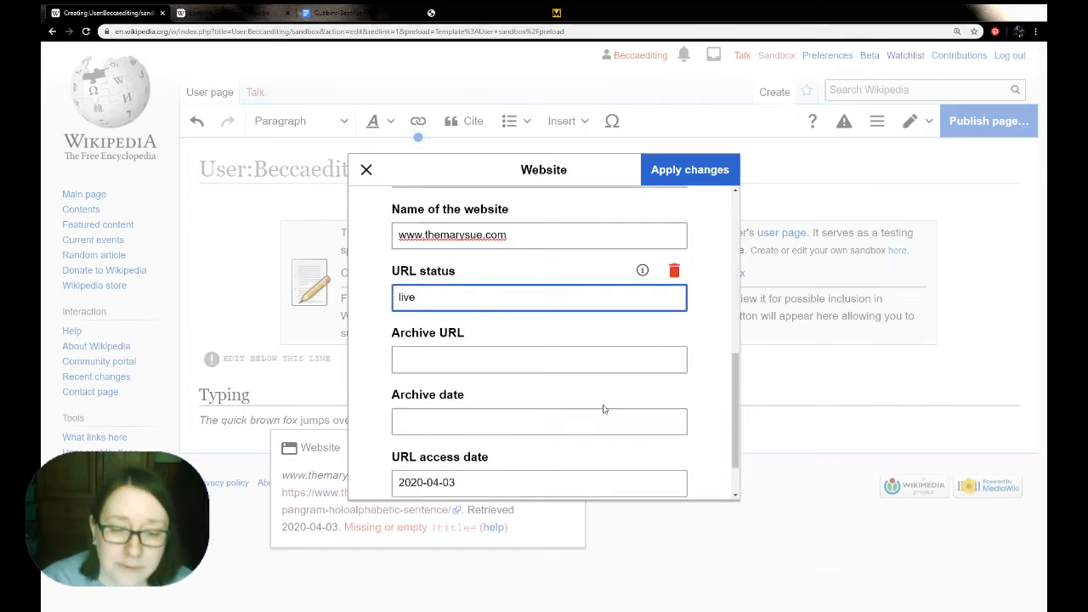
triple_click(464, 484)
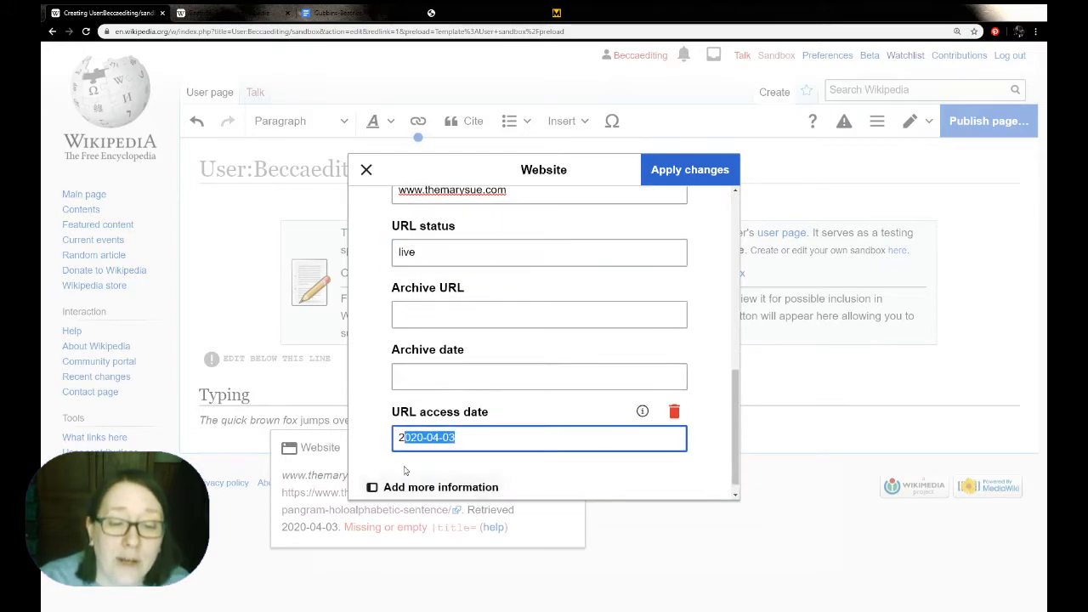
click(485, 436)
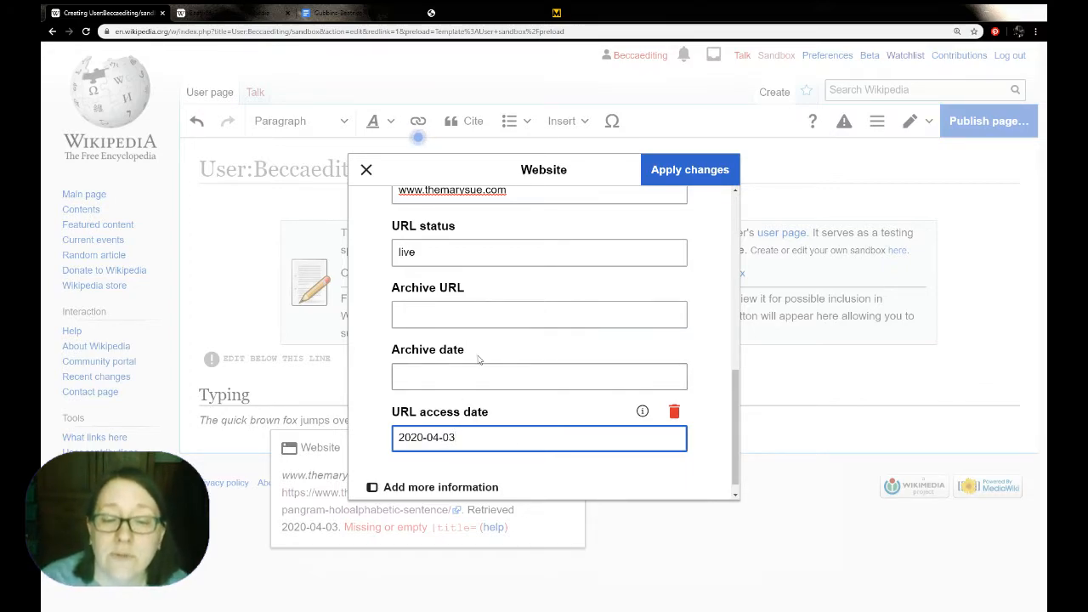
click(690, 169)
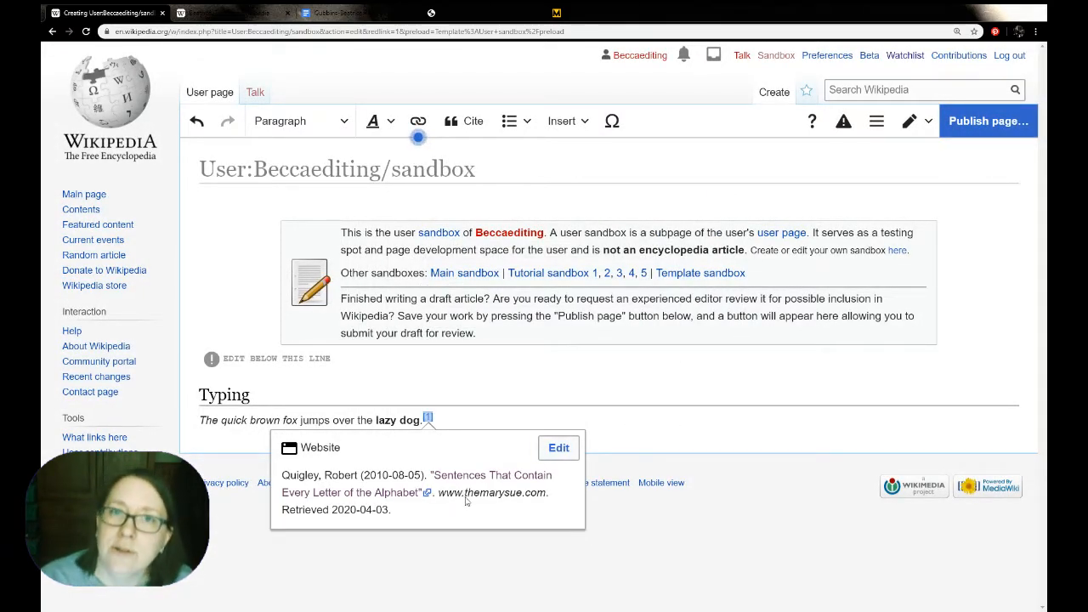
click(543, 344)
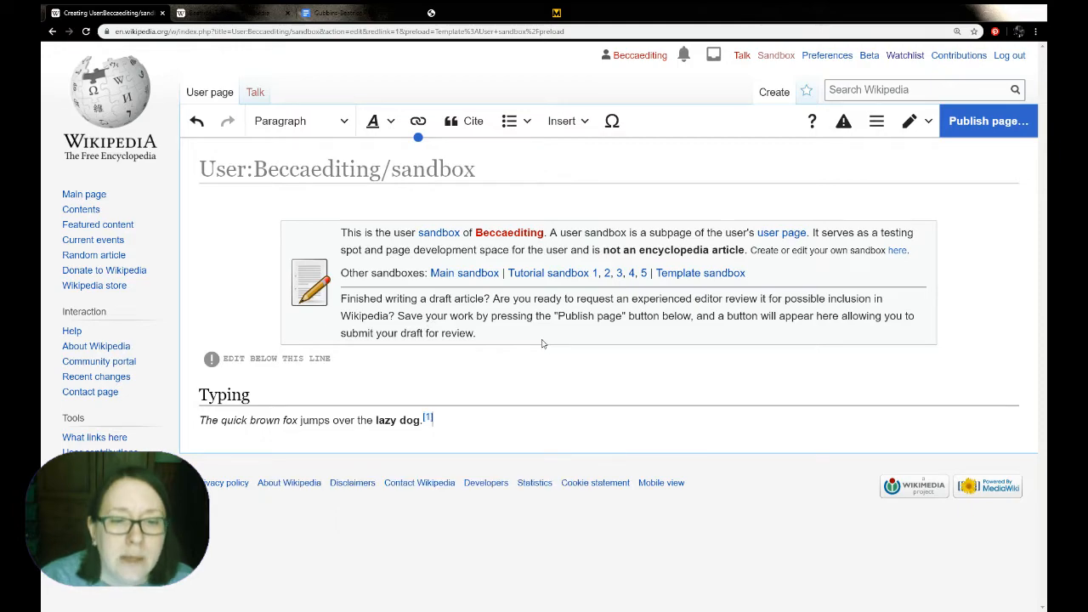
Step: Look through the fields of the manual website citation form and close it without inserting a citation
click(467, 121)
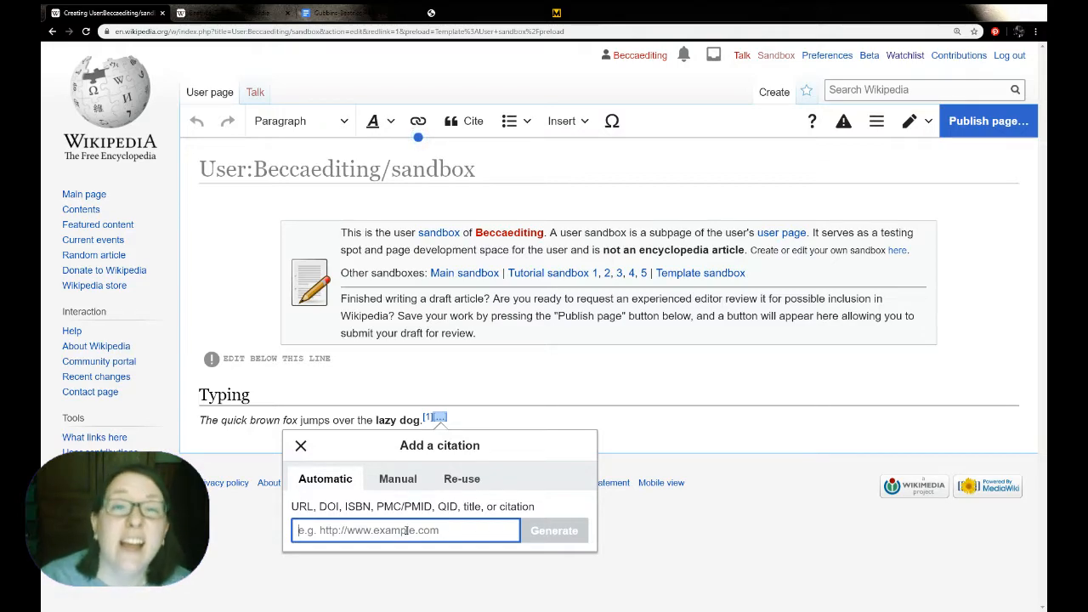
click(384, 481)
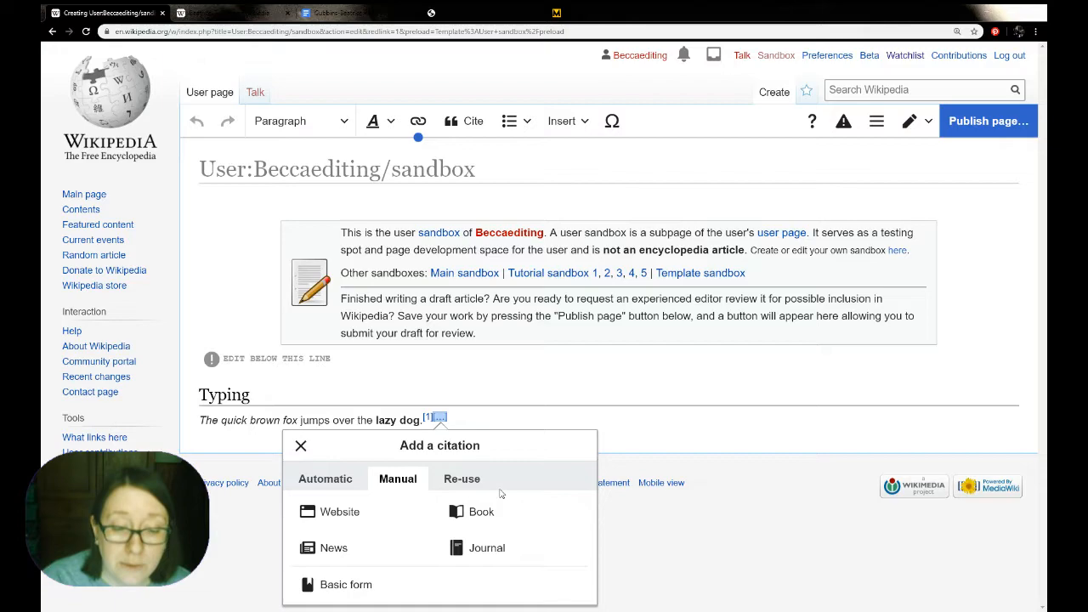
click(339, 512)
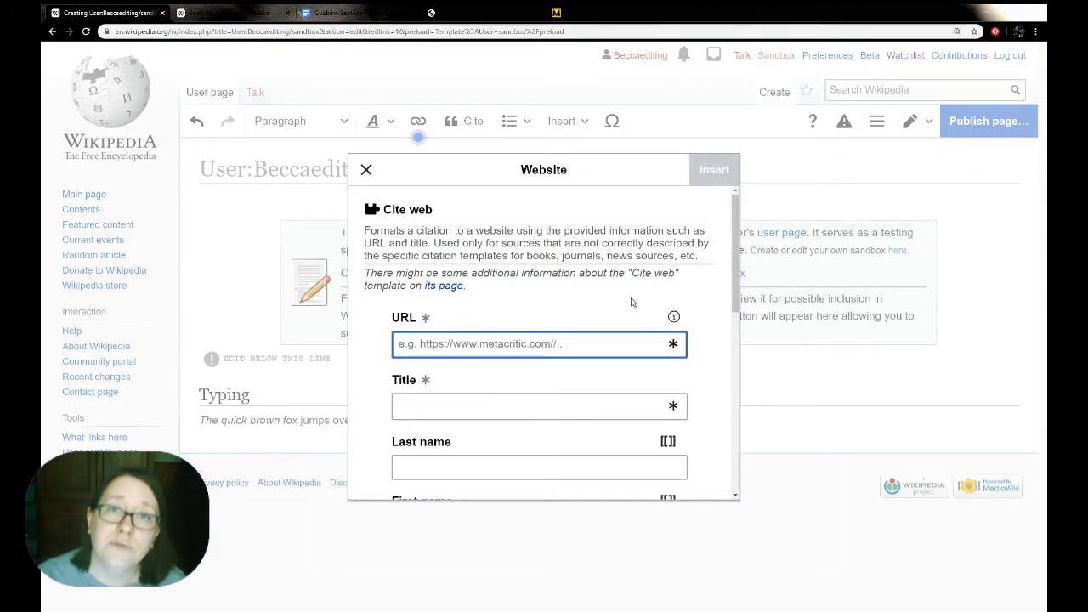
scroll(632, 302, down, 2)
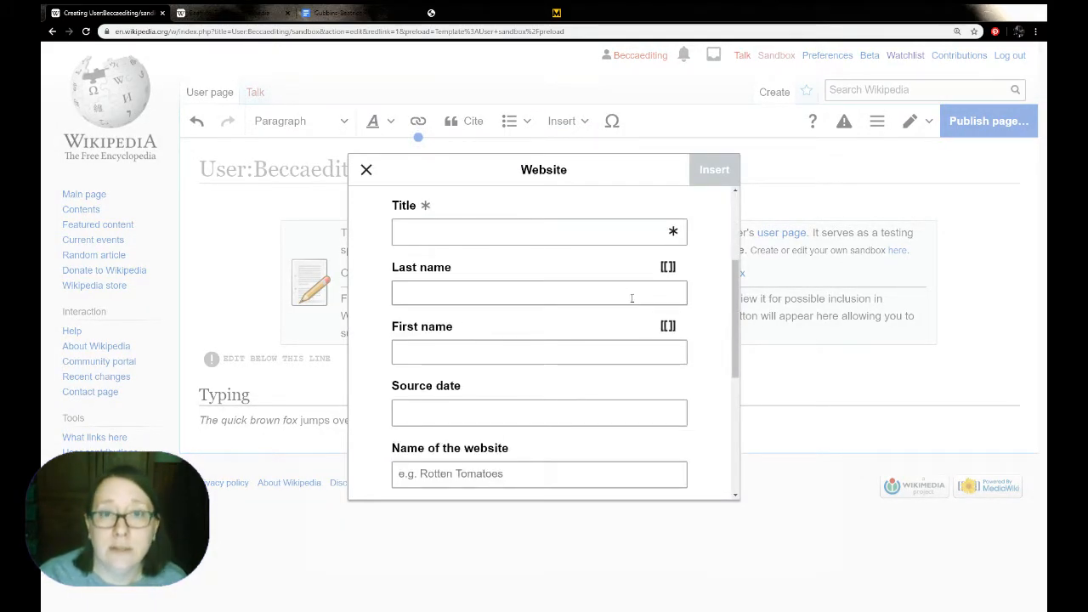
scroll(634, 299, down, 3)
scroll(451, 426, down, 1)
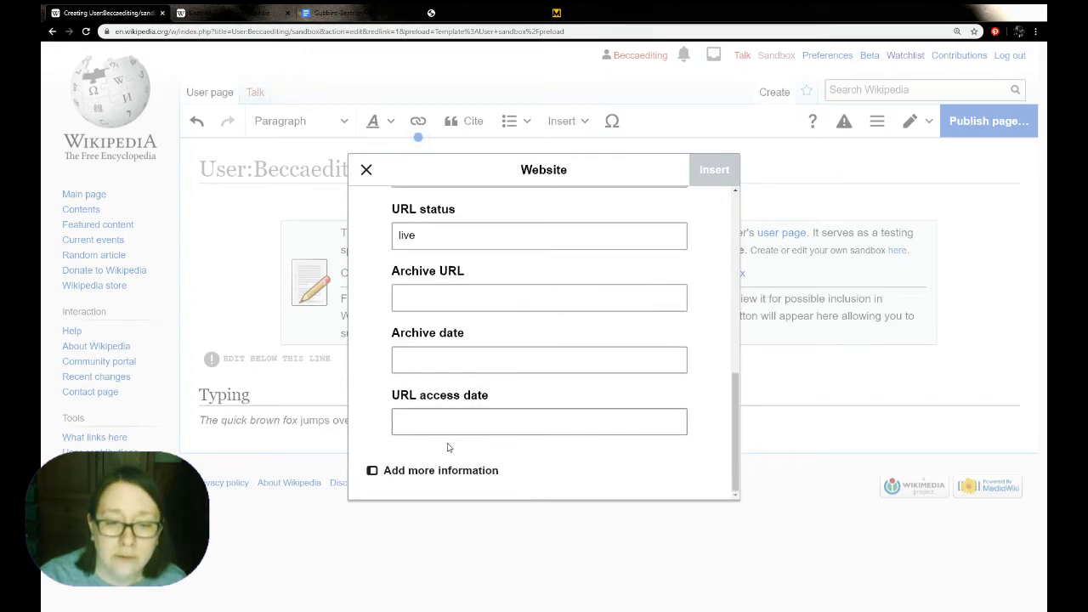
click(366, 169)
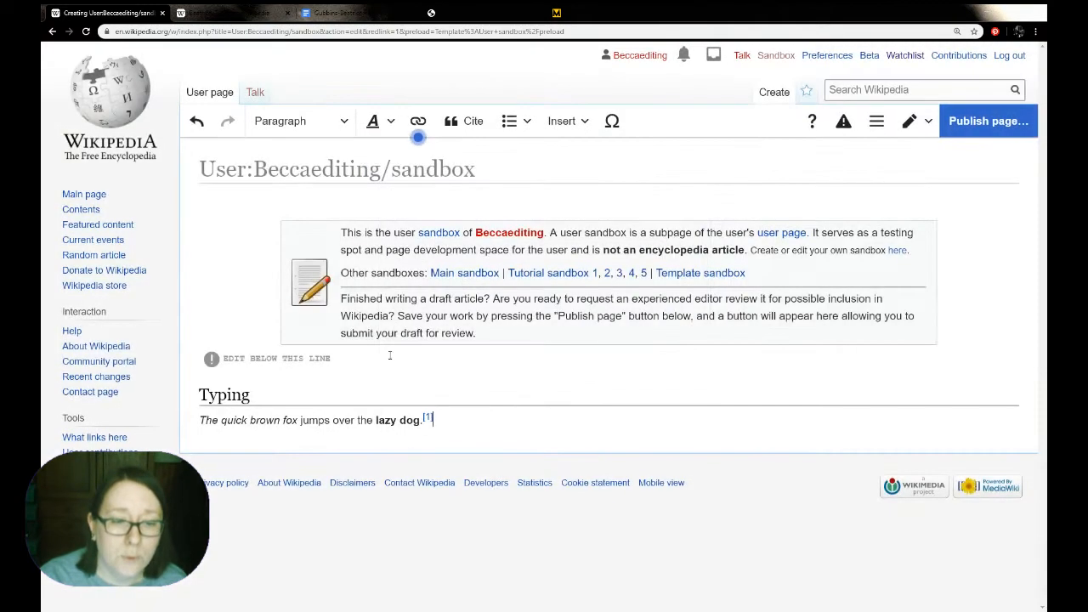
Step: Look through the fields of the manual book citation form, from author name to pages cited, and close it without inserting anything
click(466, 121)
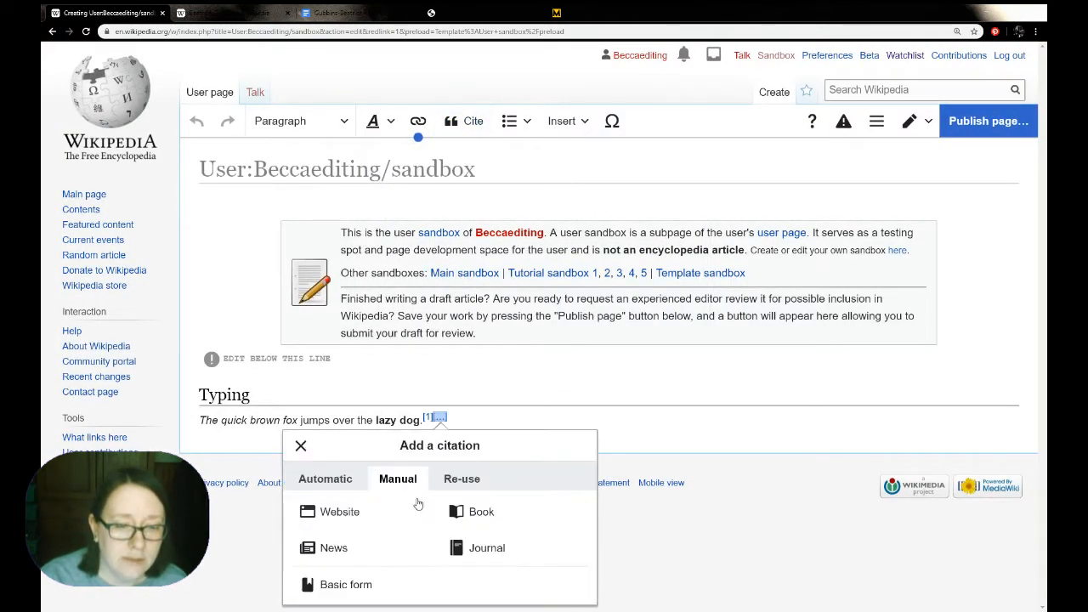
click(493, 515)
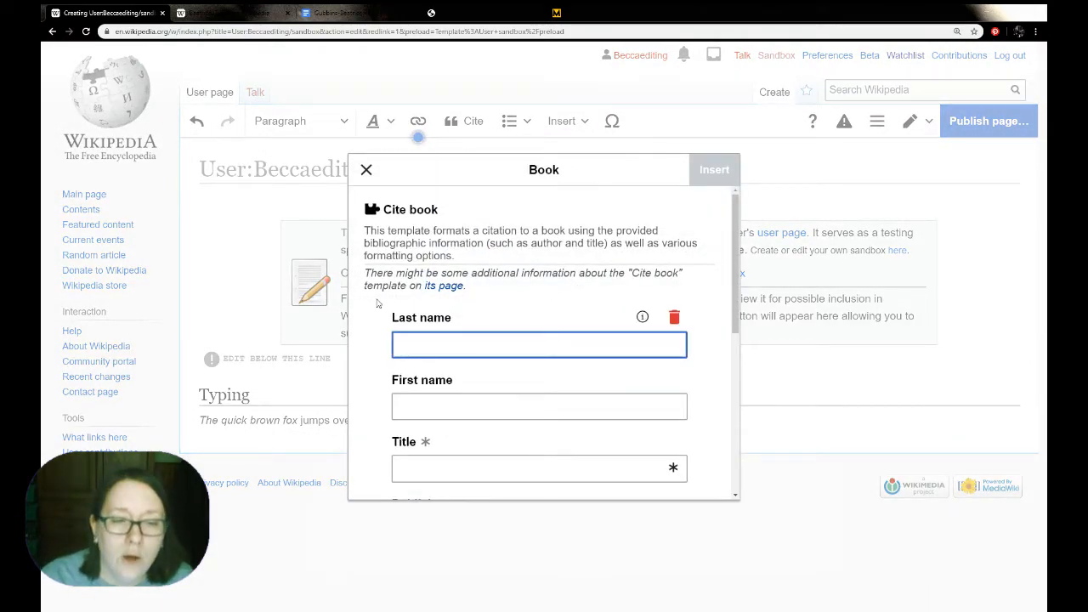
scroll(377, 303, down, 1)
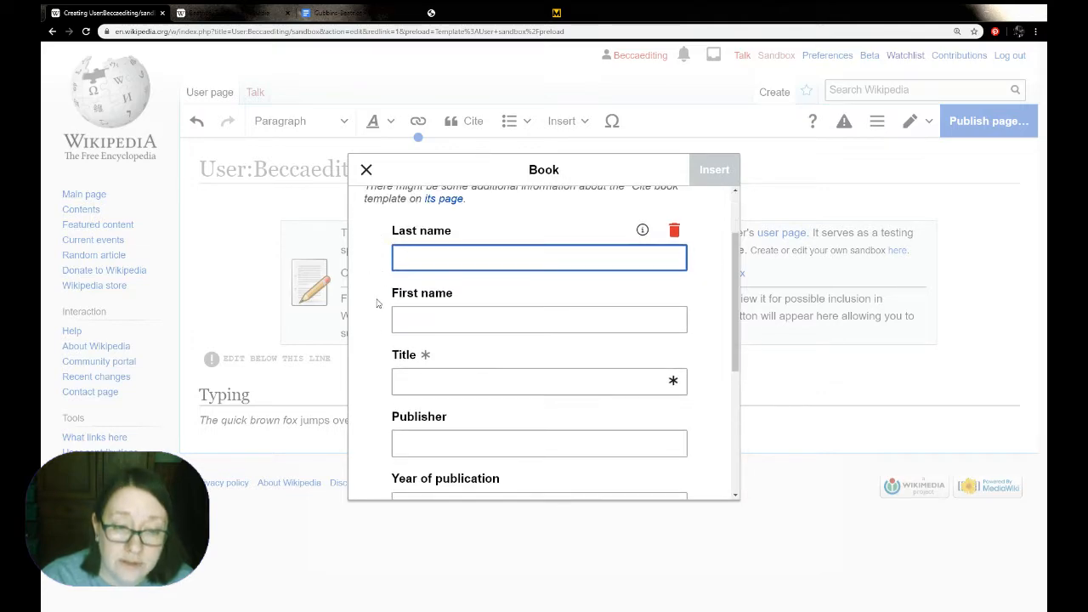
scroll(438, 383, down, 1)
scroll(425, 415, down, 1)
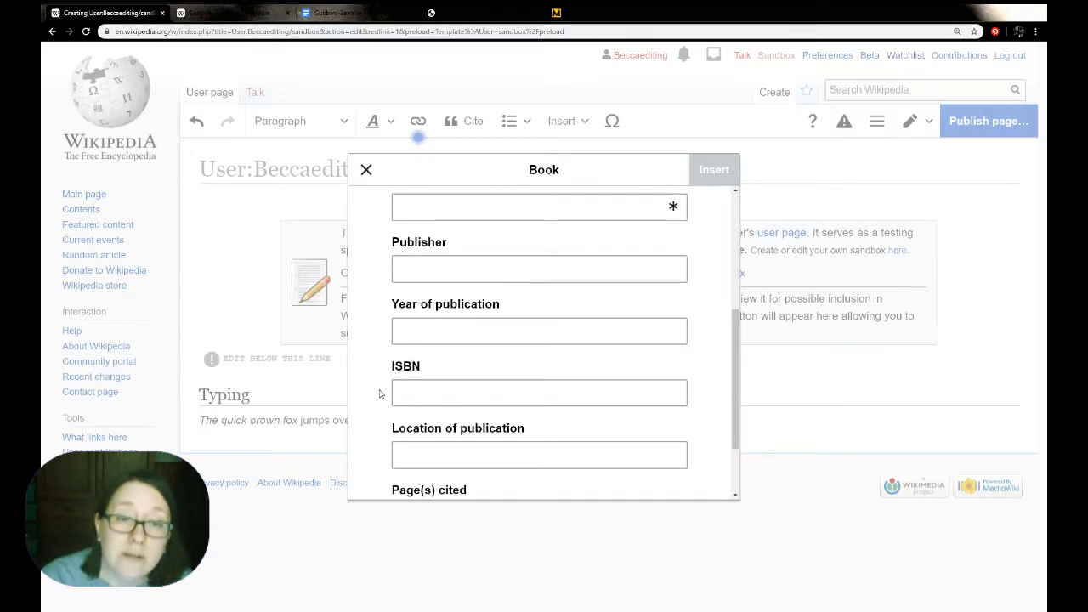
scroll(373, 386, down, 1)
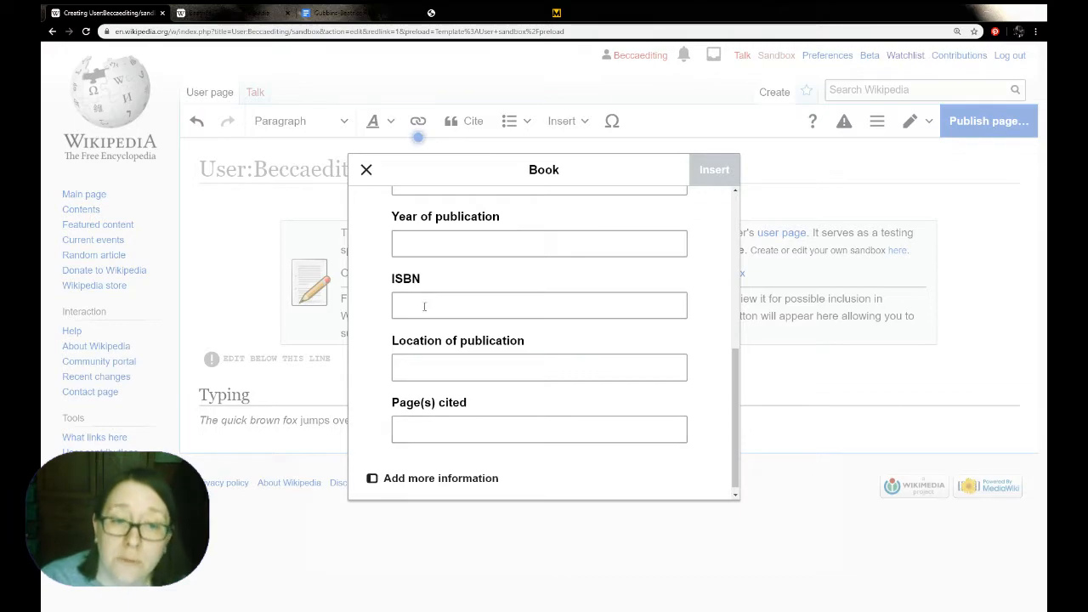
click(443, 363)
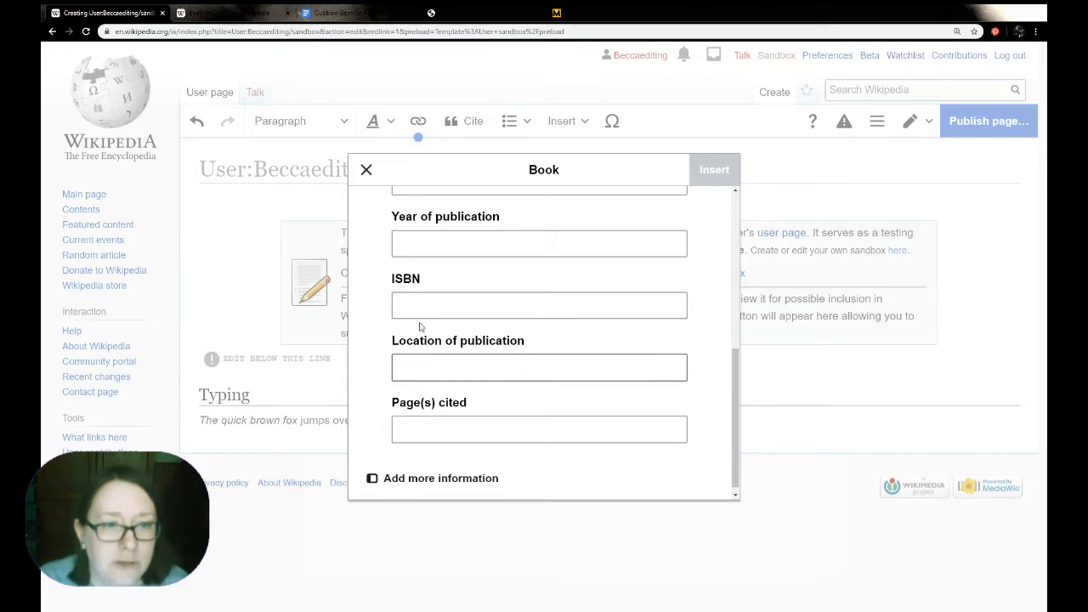
click(366, 170)
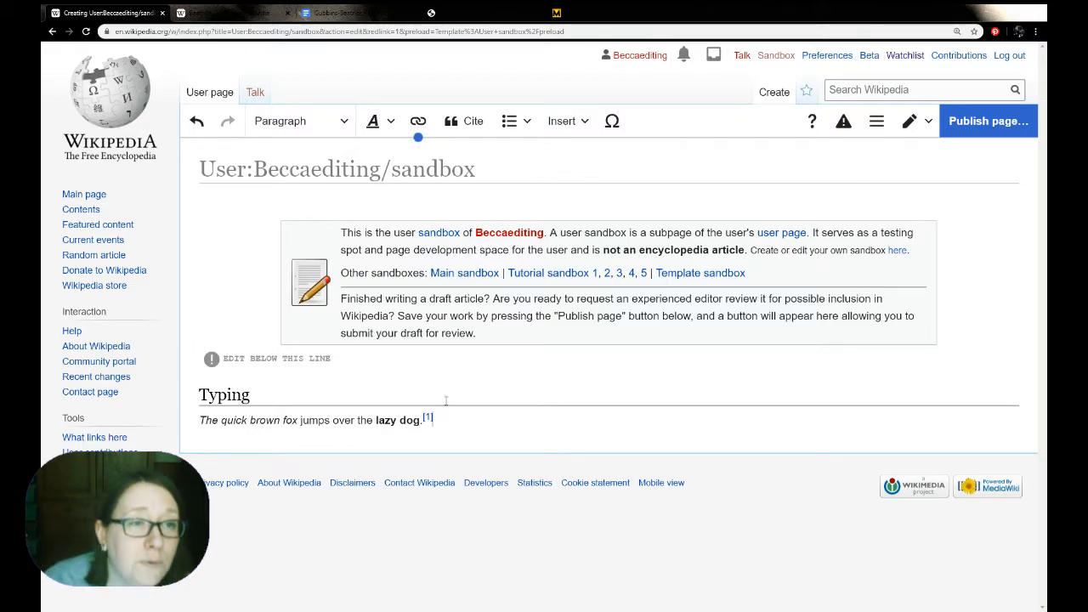
Step: Examine the internal links in the opening text of the Beatrice Gubbins article and return to the sandbox
click(263, 11)
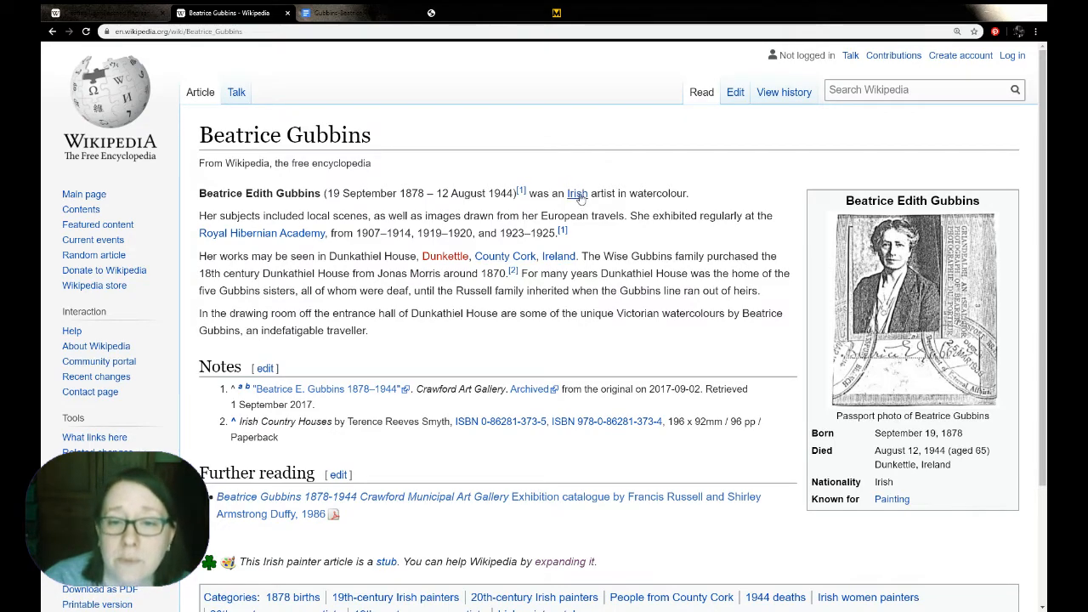
mouse_move(580, 197)
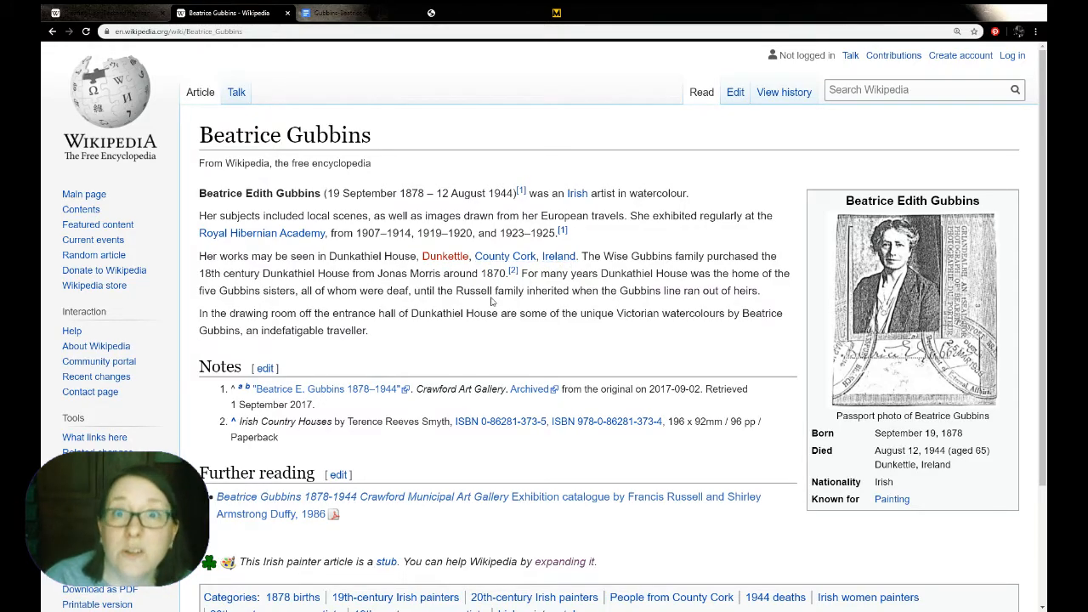
click(87, 10)
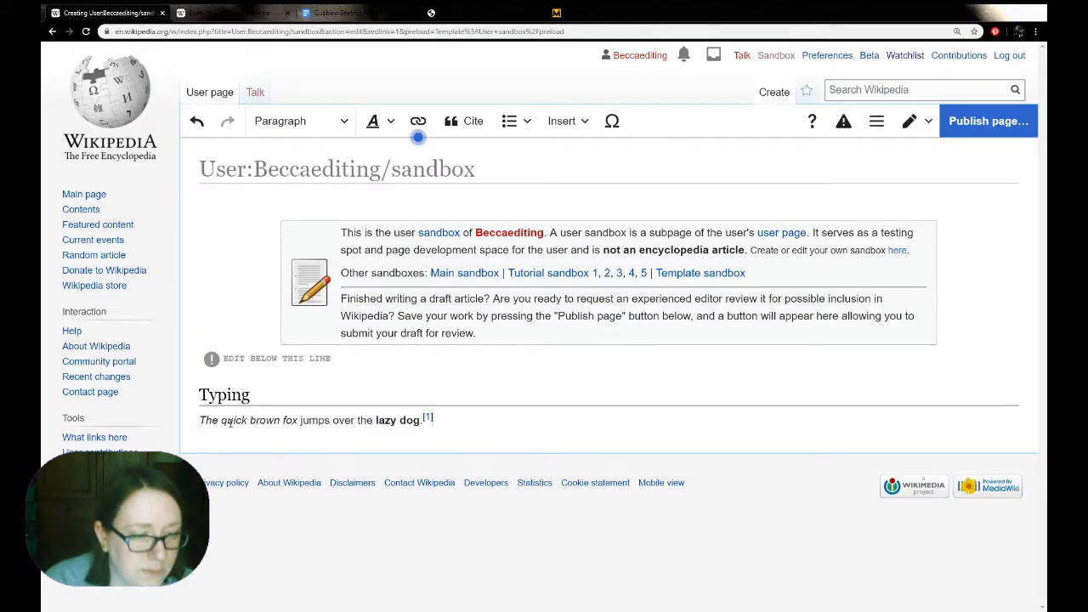
Step: Link the word "dog" in the sandbox sentence to the Wikipedia article Dog, dismissing the introductory tip on links
drag(284, 419, 298, 419)
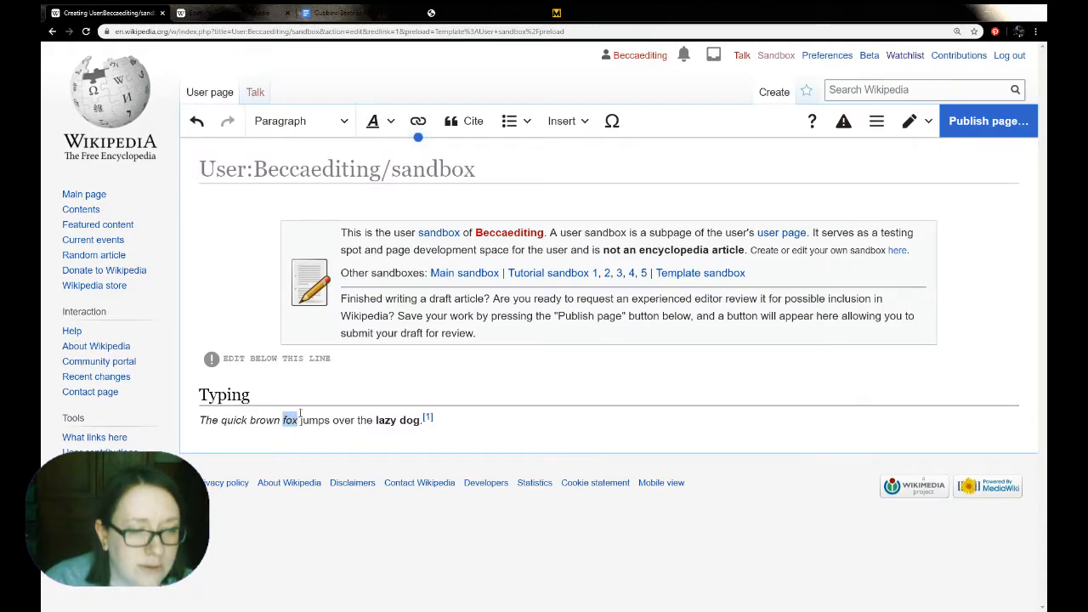
double_click(408, 420)
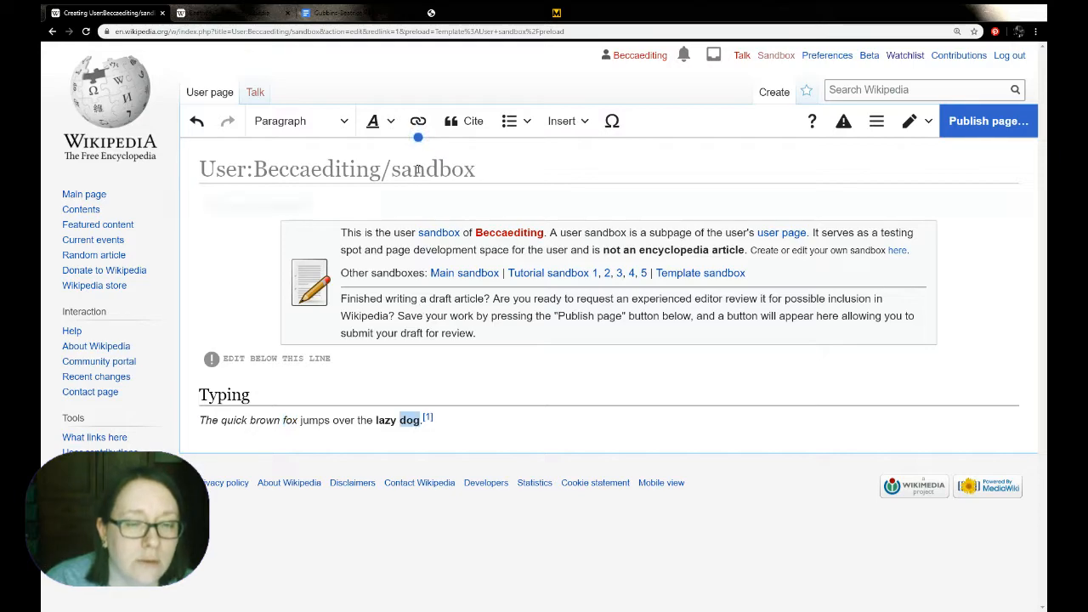
click(418, 137)
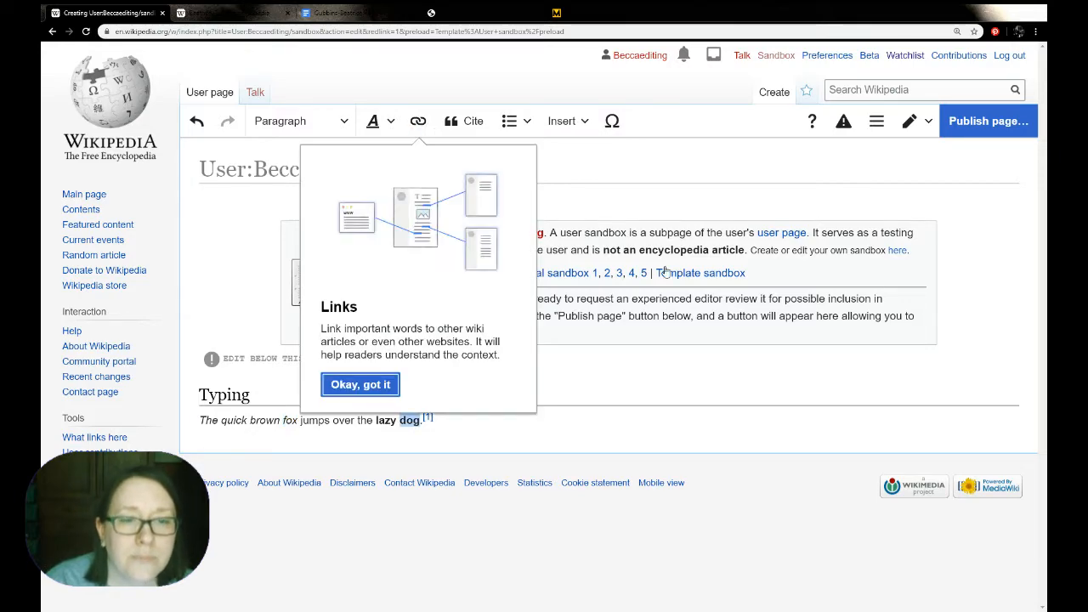
click(360, 384)
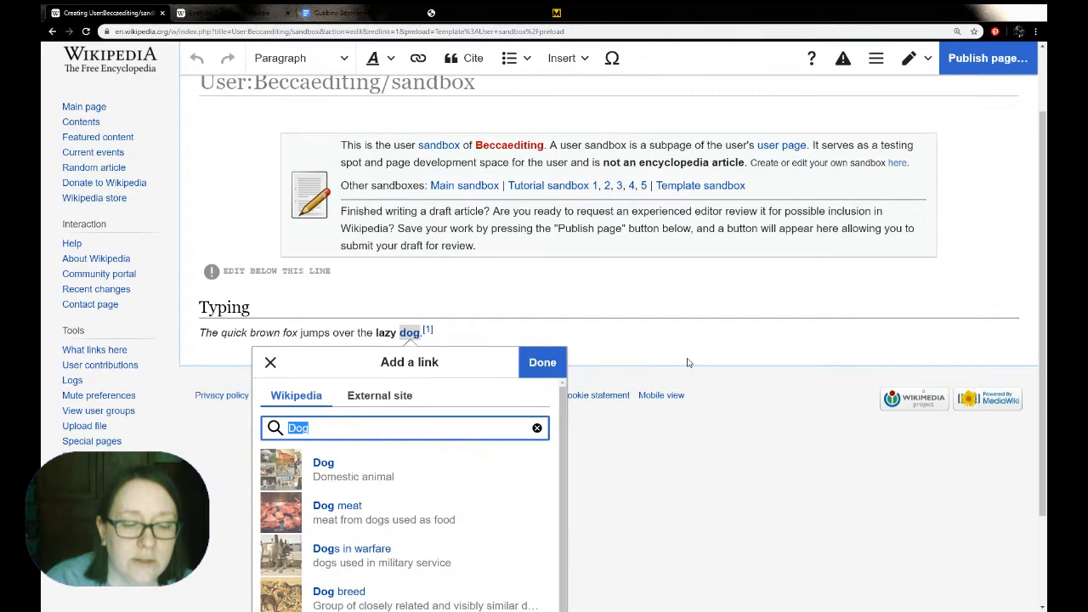
click(453, 470)
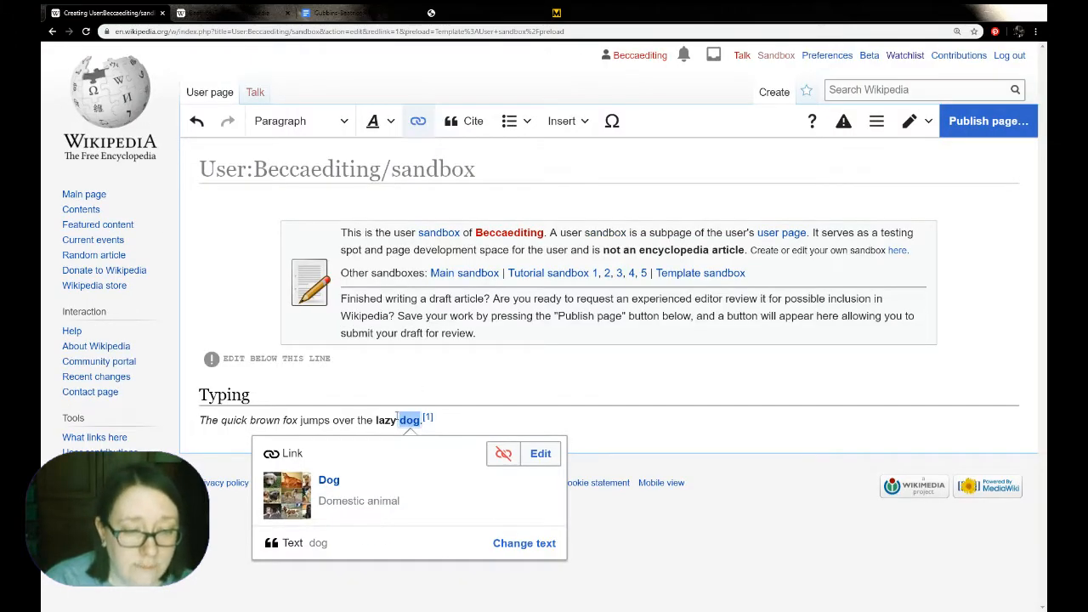
click(445, 415)
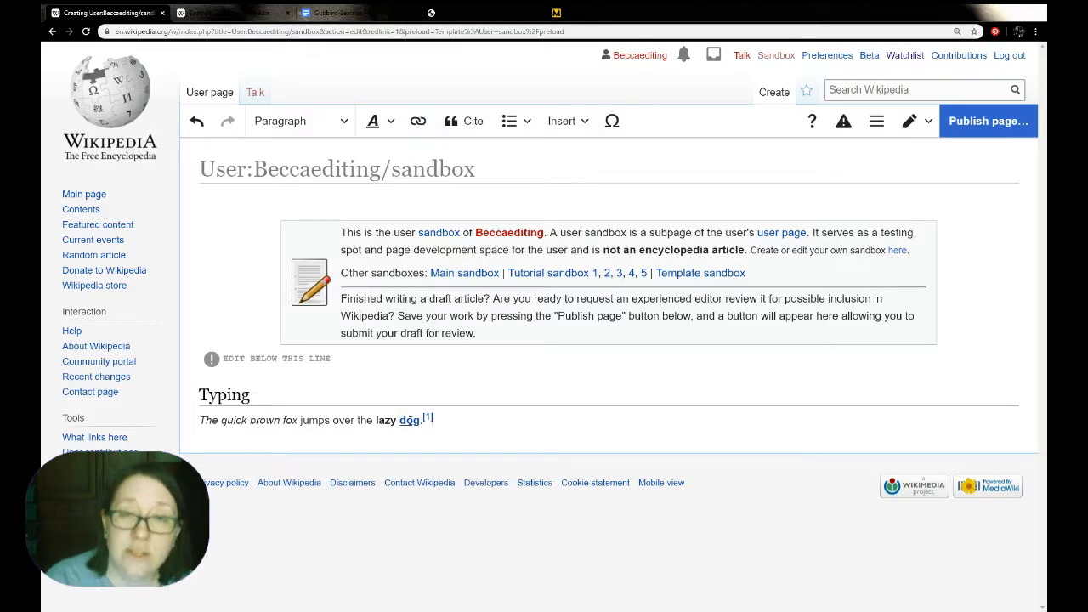
Step: Link the word "fox" in the sandbox sentence to a Wikipedia article from the suggested matches
double_click(290, 420)
click(418, 121)
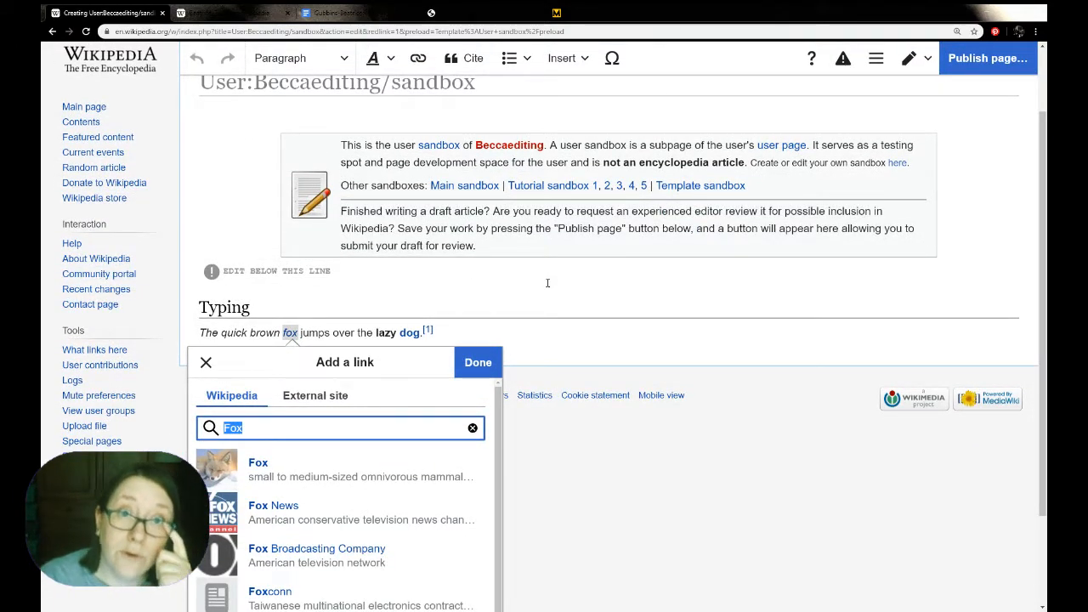
scroll(405, 480, down, 3)
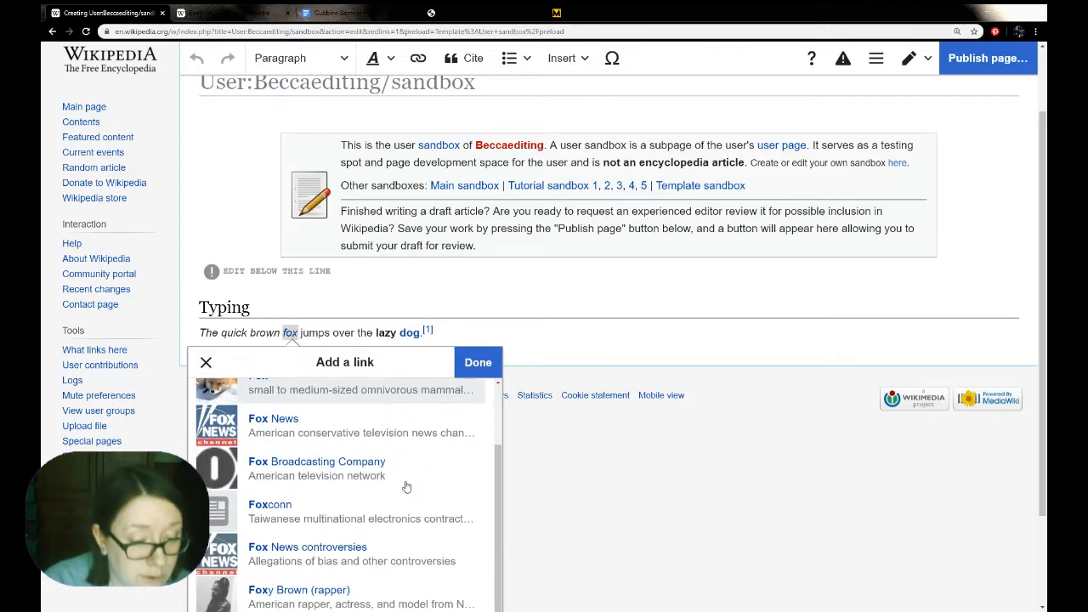
scroll(406, 486, down, 2)
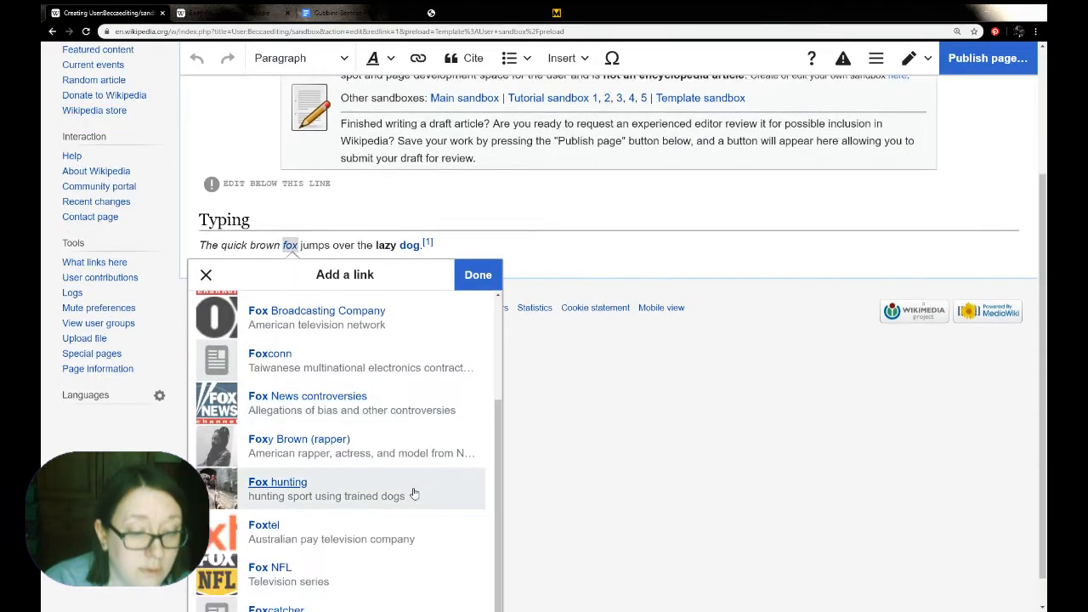
click(462, 537)
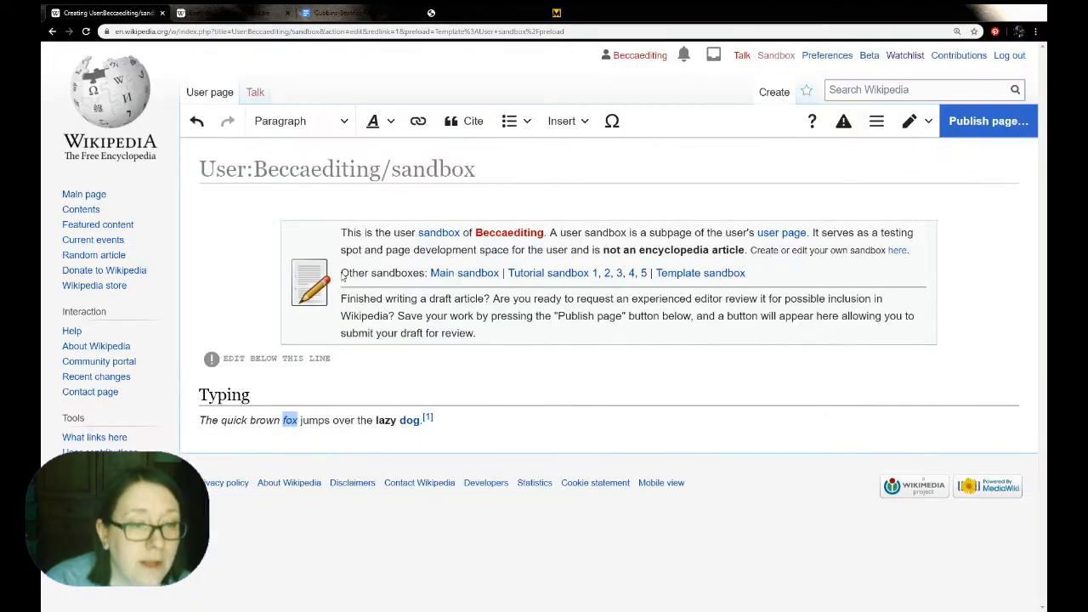
click(311, 420)
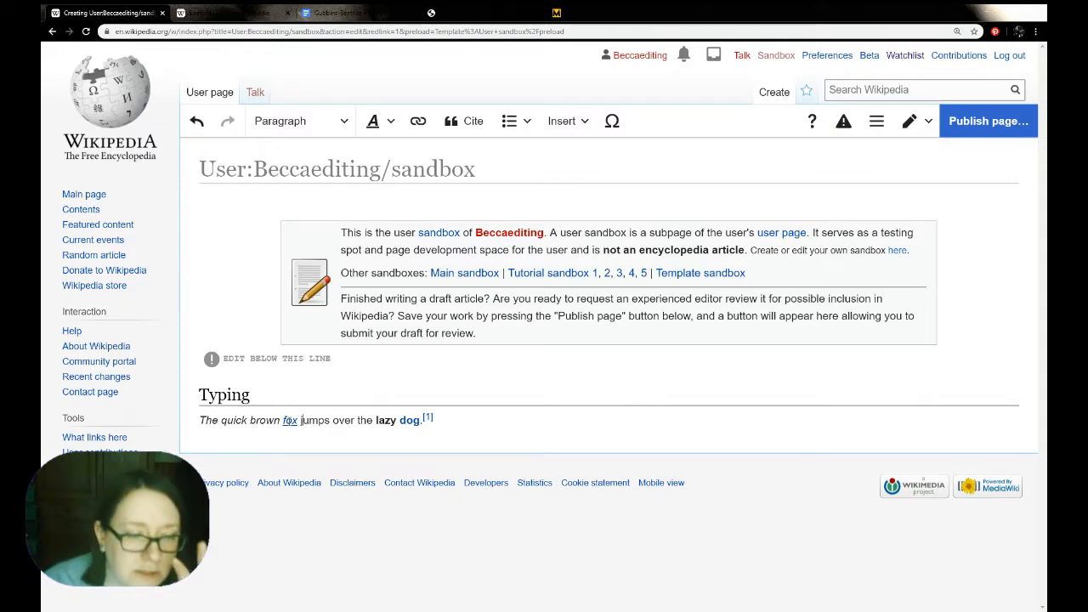
click(450, 422)
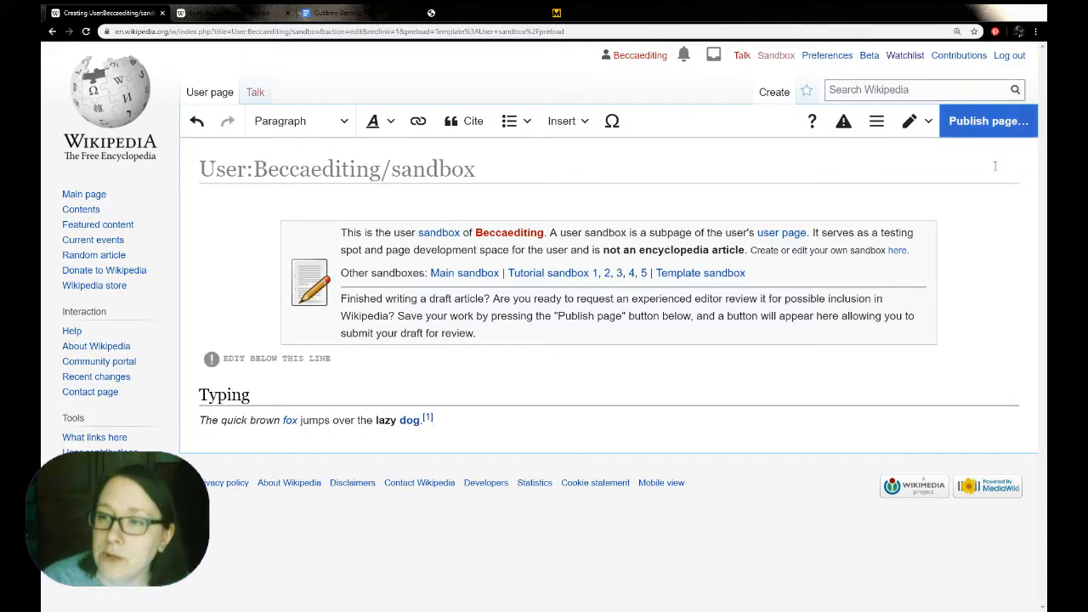
Step: Begin publishing the sandbox page and enter "starting my sandbox" as the edit summary
click(991, 119)
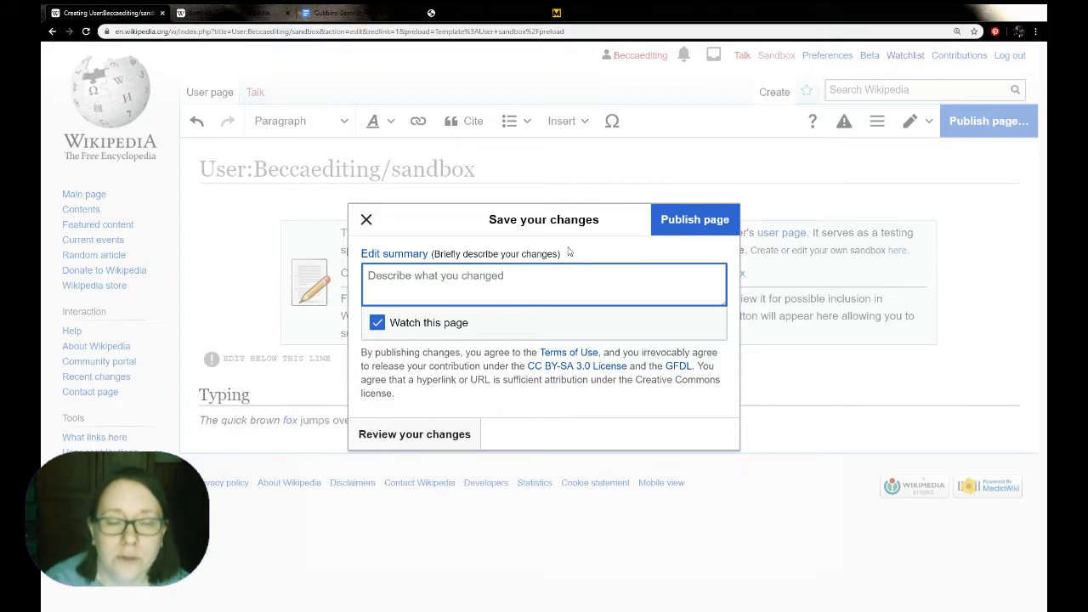
text(star)
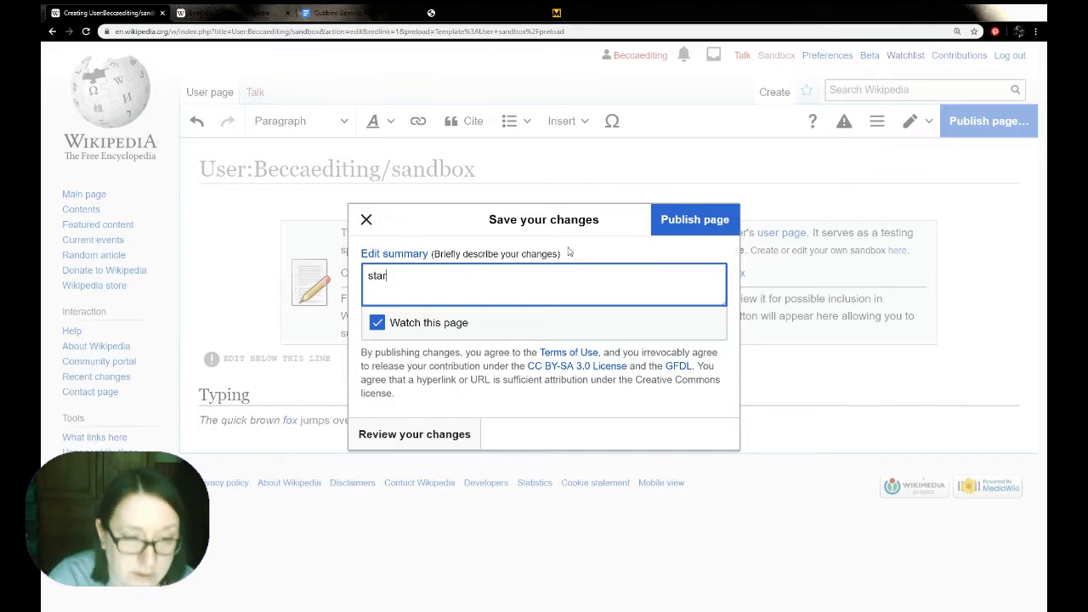
text(tign)
key(BackSpace)
key(BackSpace)
text(ng mu)
key(BackSpace)
text(y )
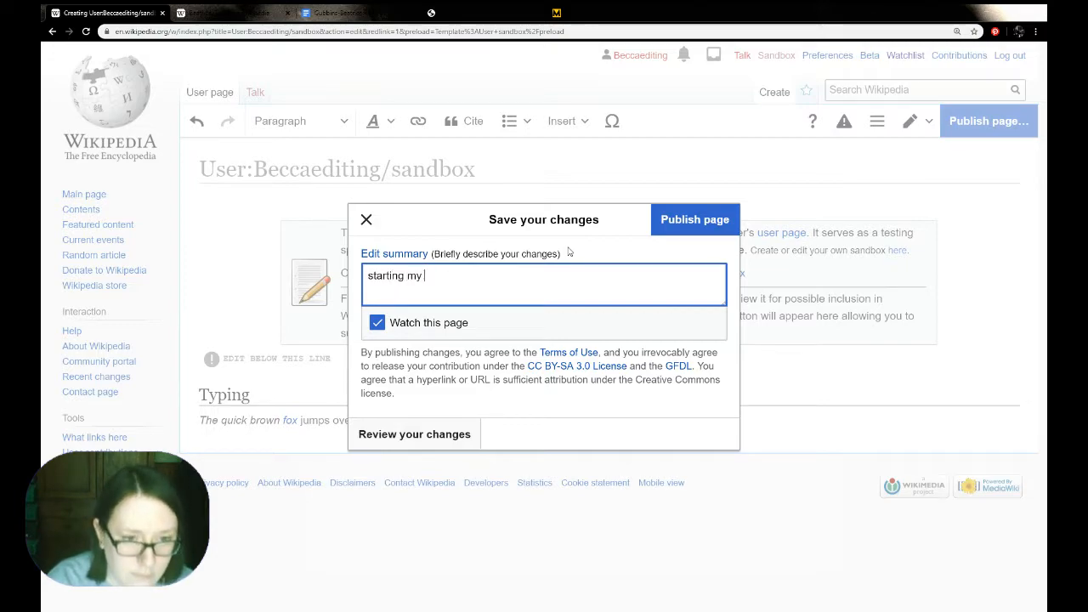
text(sandbox)
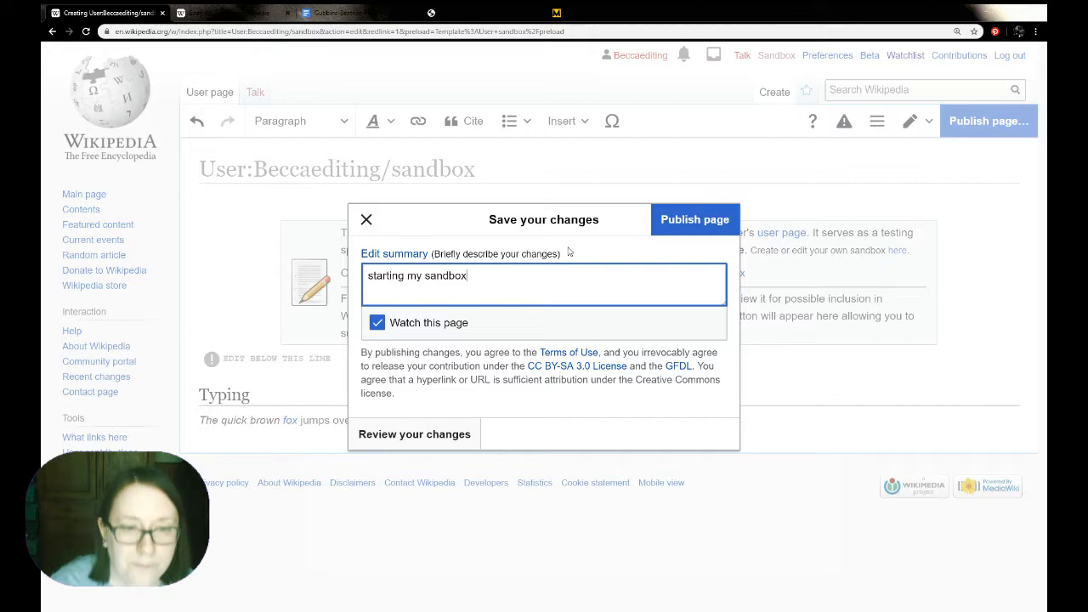
Step: Submit the sandbox page for publishing and complete the CAPTCHA with the words shown in its image
click(680, 223)
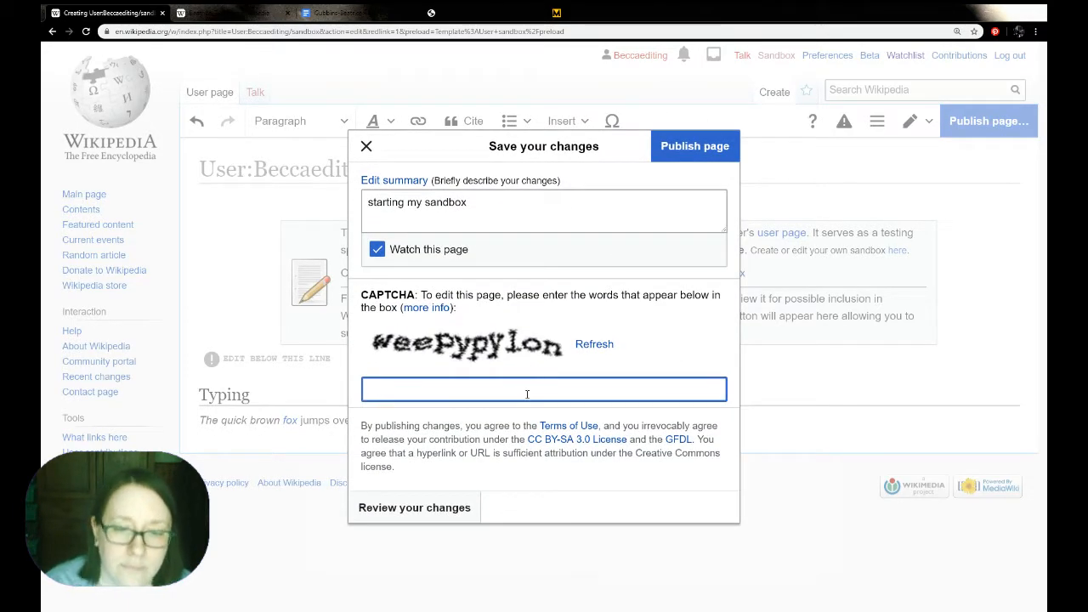
text(weepypylon)
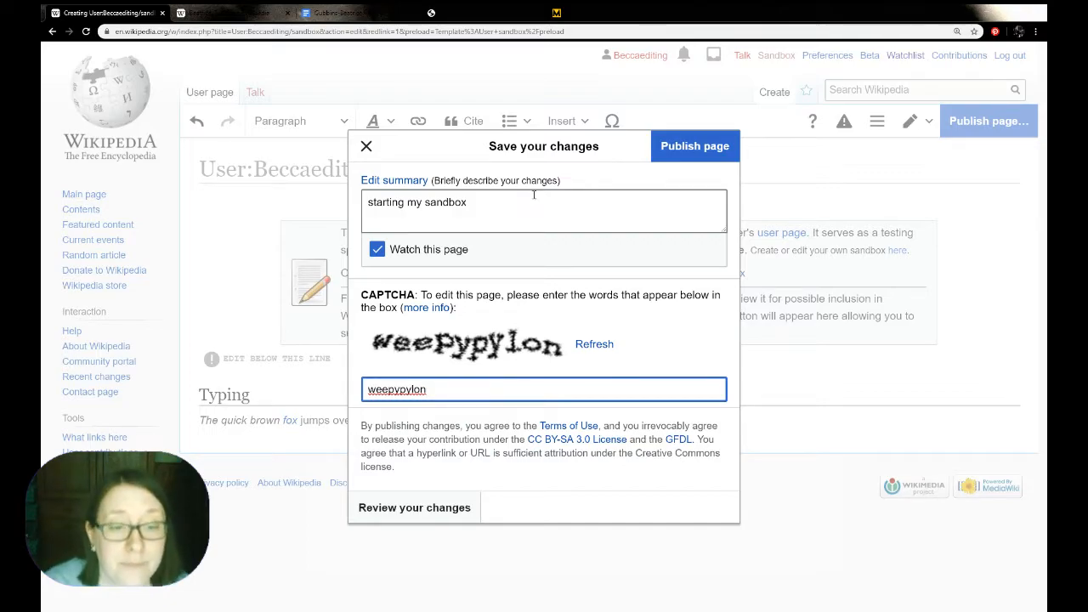
key(Return)
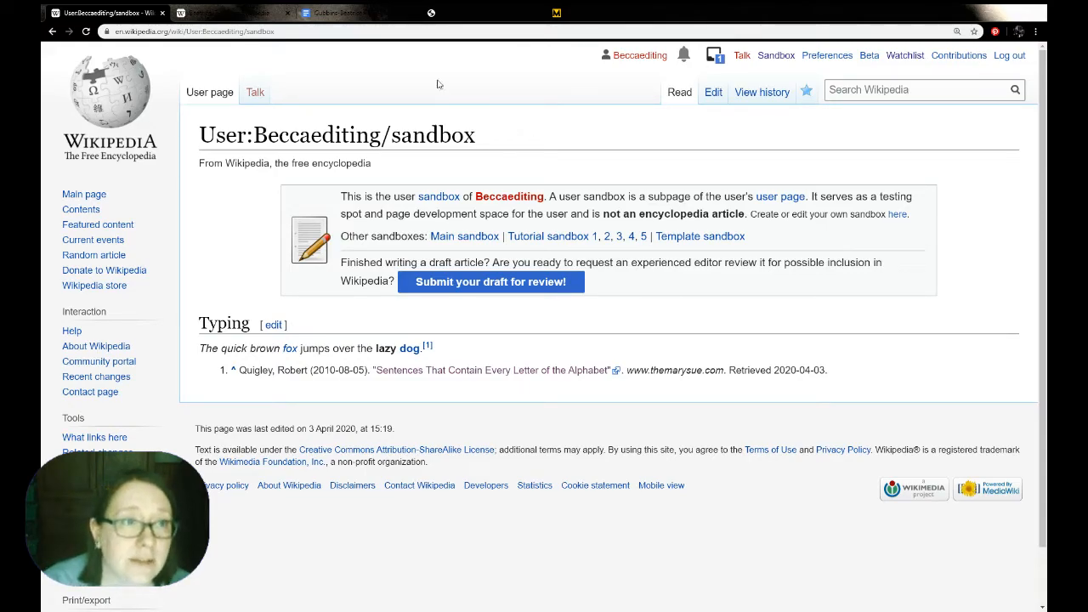
Step: From the Beatrice Gubbins article, open the Irish women painters category in a new tab and view its Grace Henry article
click(231, 13)
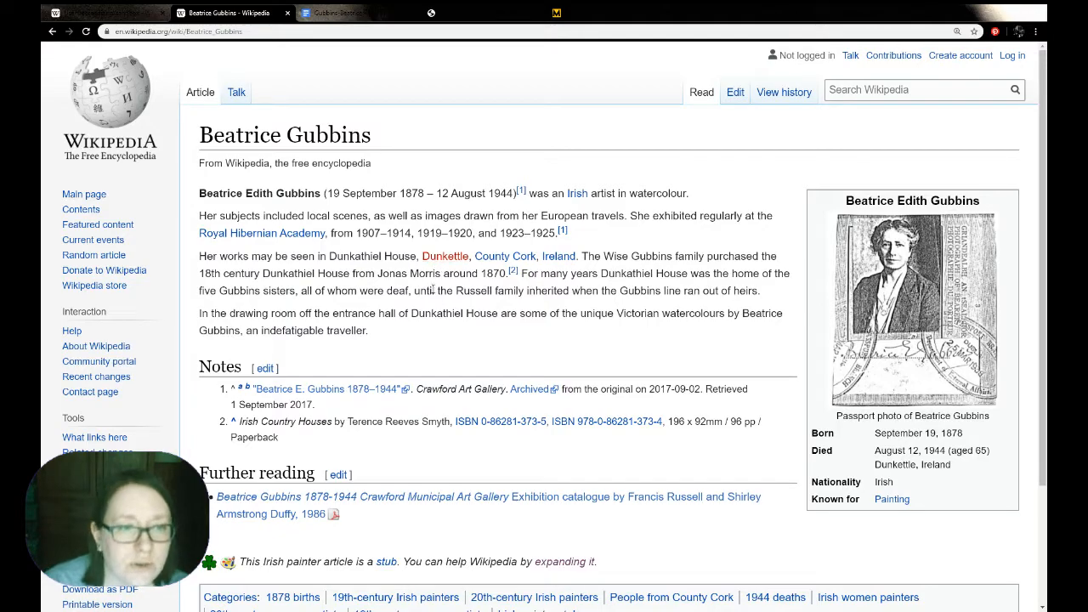
scroll(433, 290, down, 3)
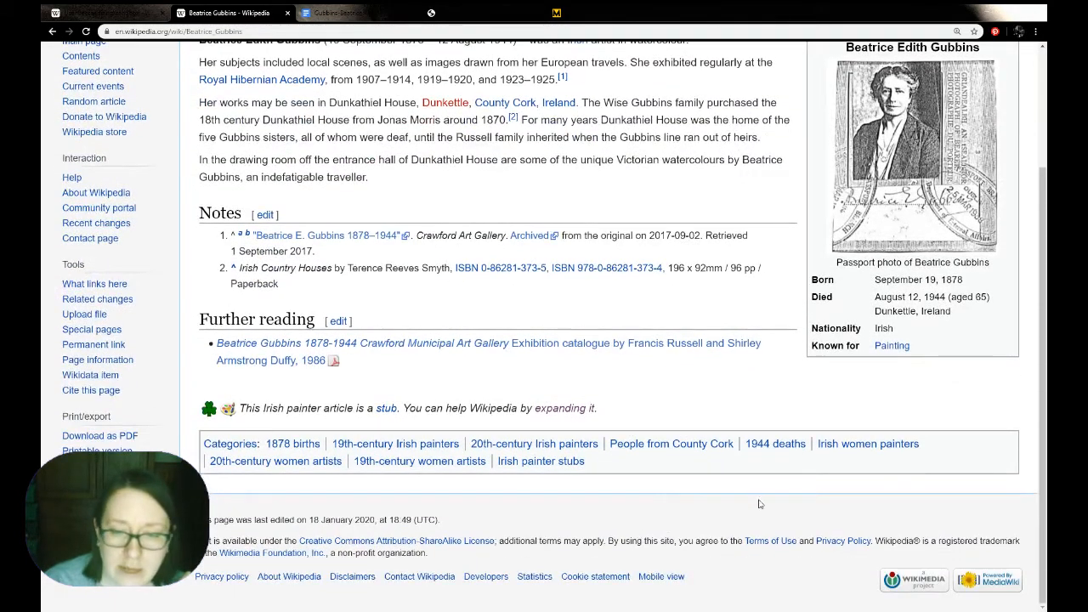
middle_click(869, 439)
click(360, 13)
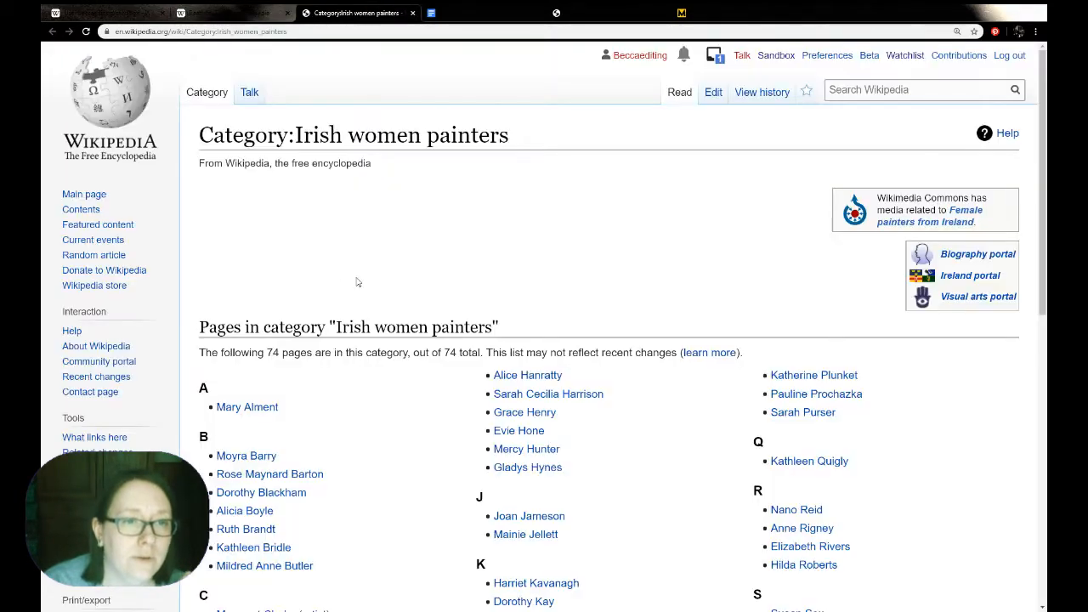
scroll(367, 323, down, 2)
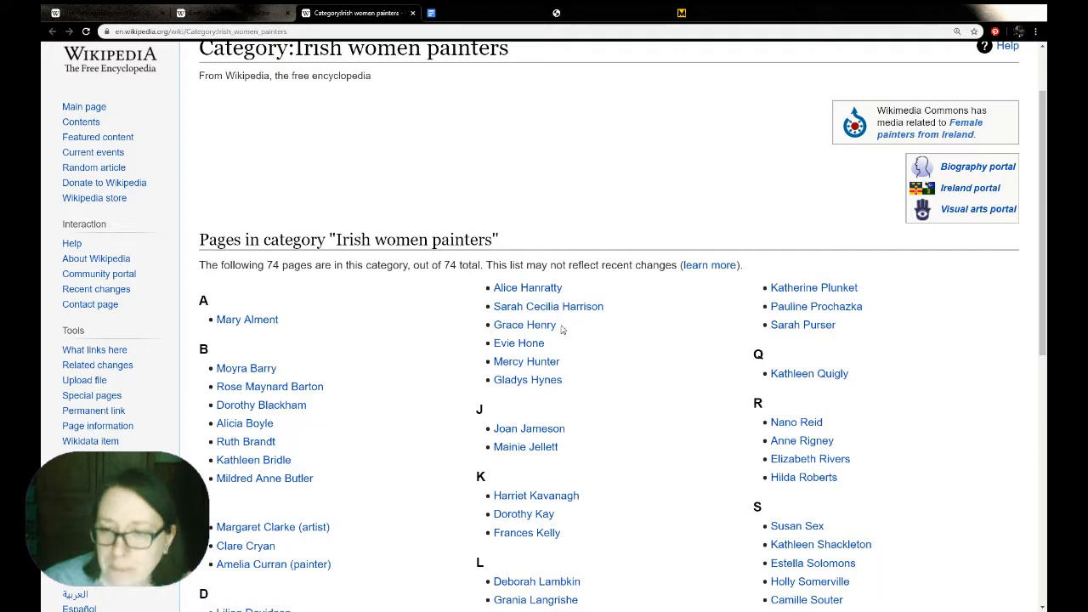
click(528, 323)
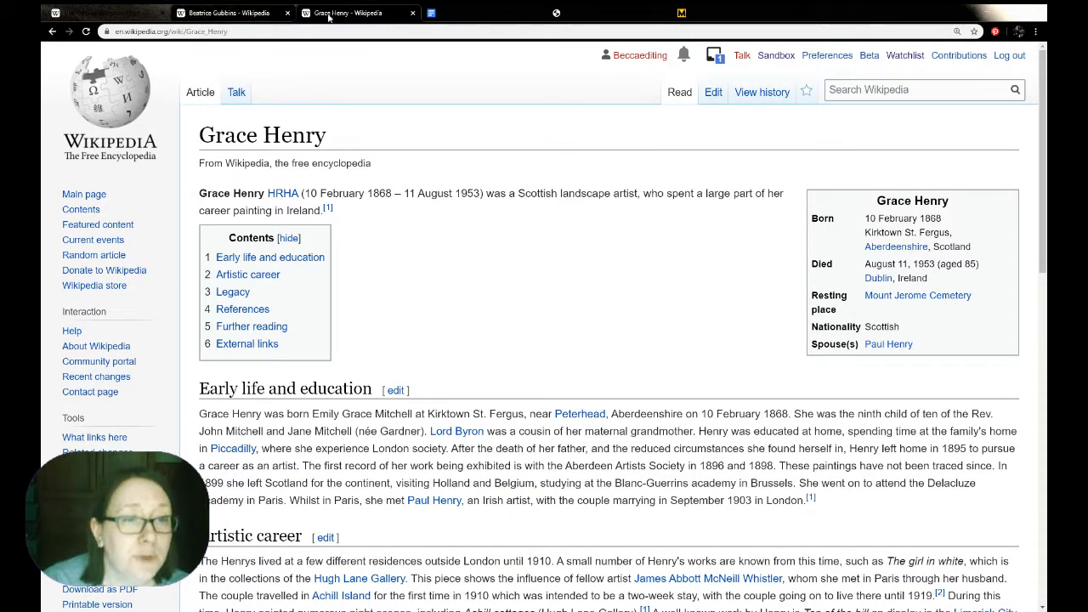
Step: Compare the short Beatrice Gubbins article with the contents list and section structure of the Grace Henry article
click(228, 12)
scroll(716, 346, up, 1)
scroll(716, 346, up, 2)
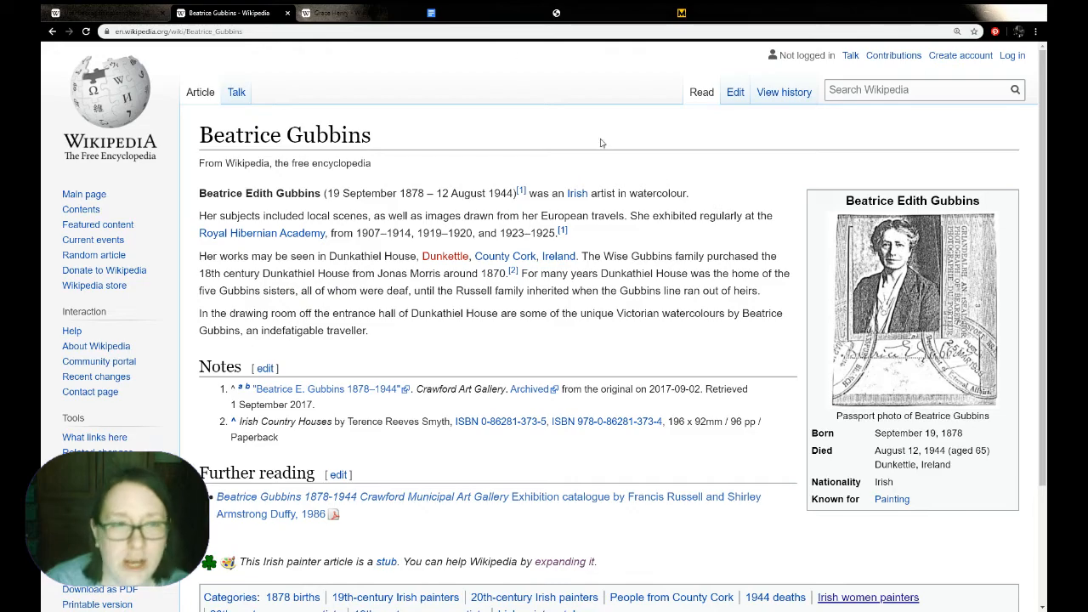
key(ctrl+Tab)
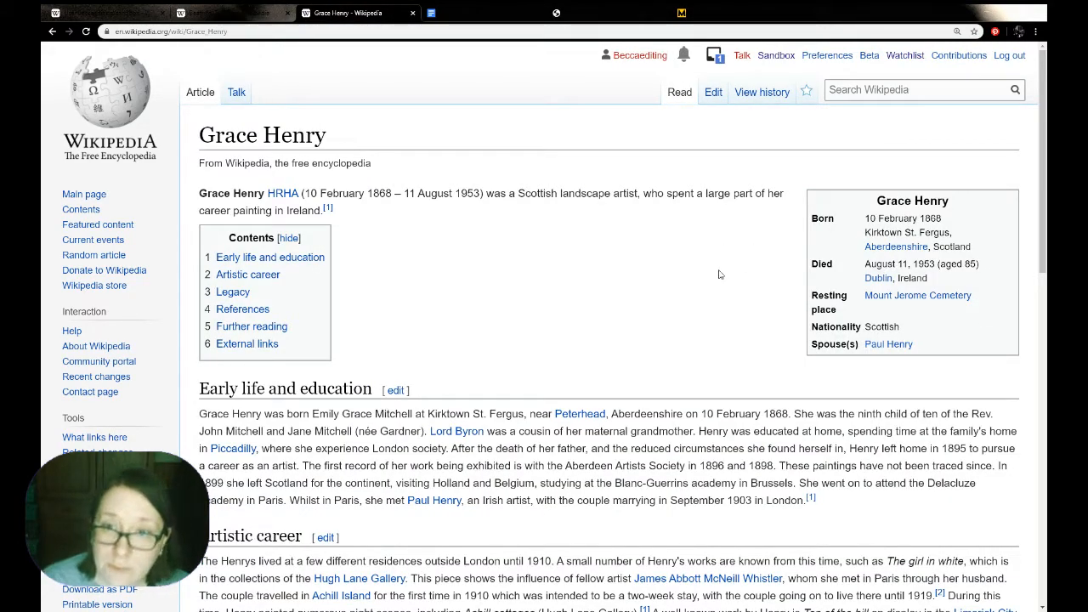
scroll(583, 281, down, 2)
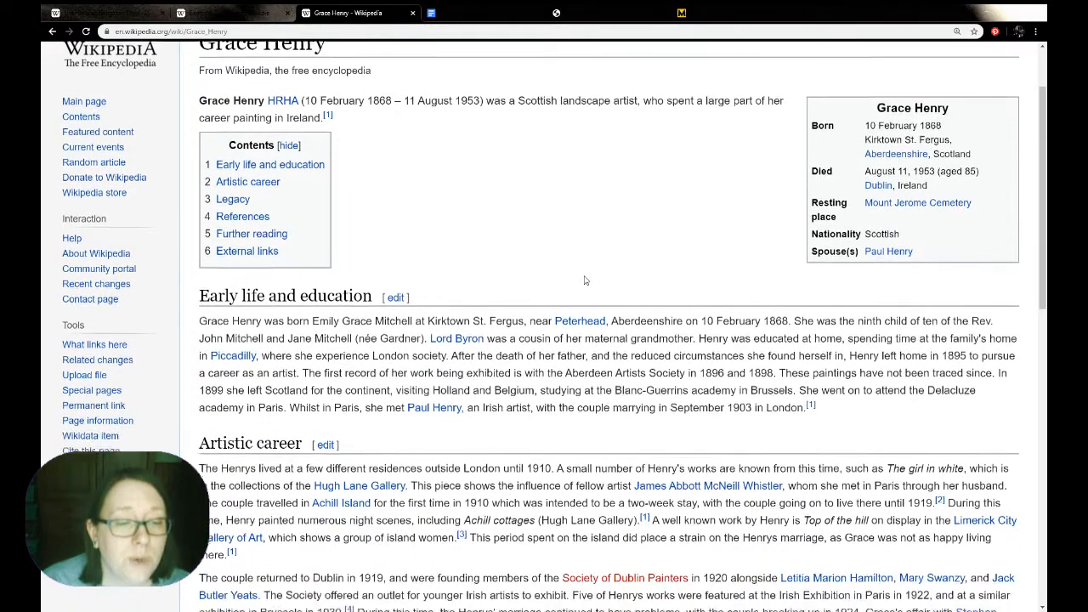
scroll(389, 231, up, 1)
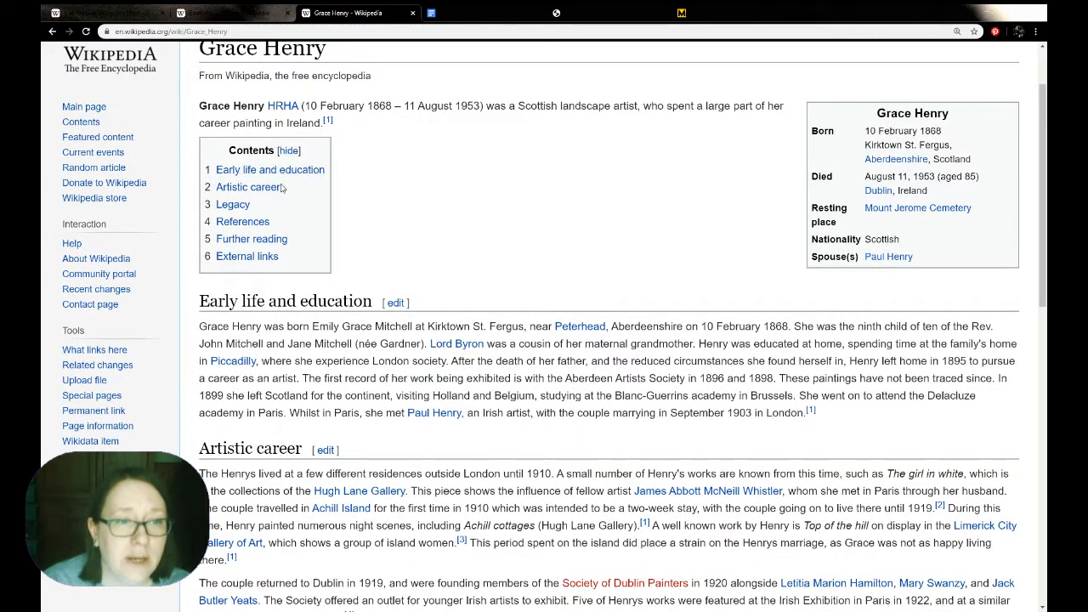
scroll(628, 206, down, 3)
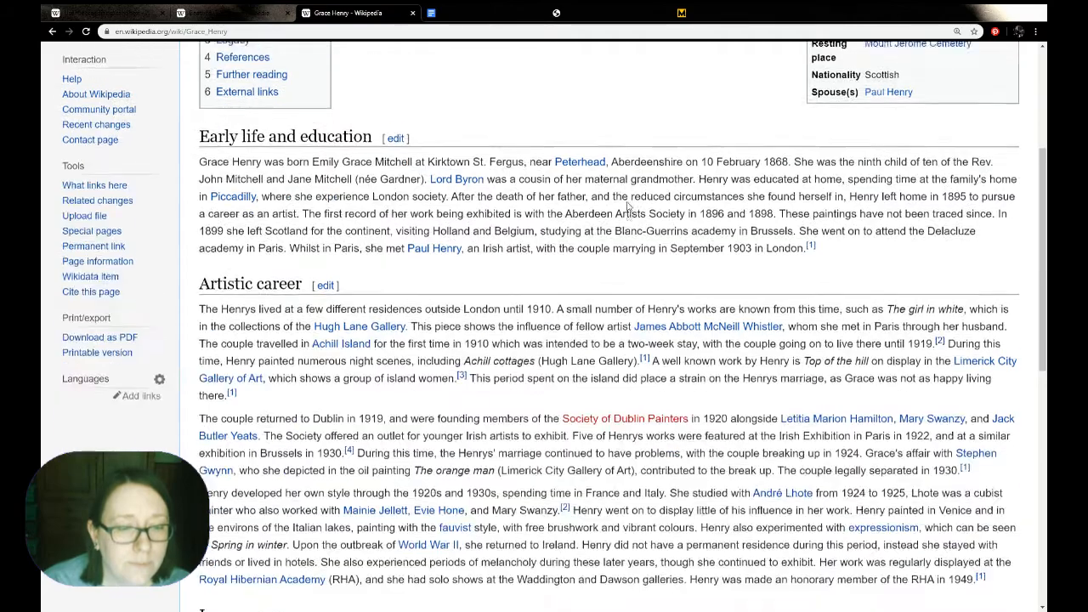
scroll(627, 206, down, 5)
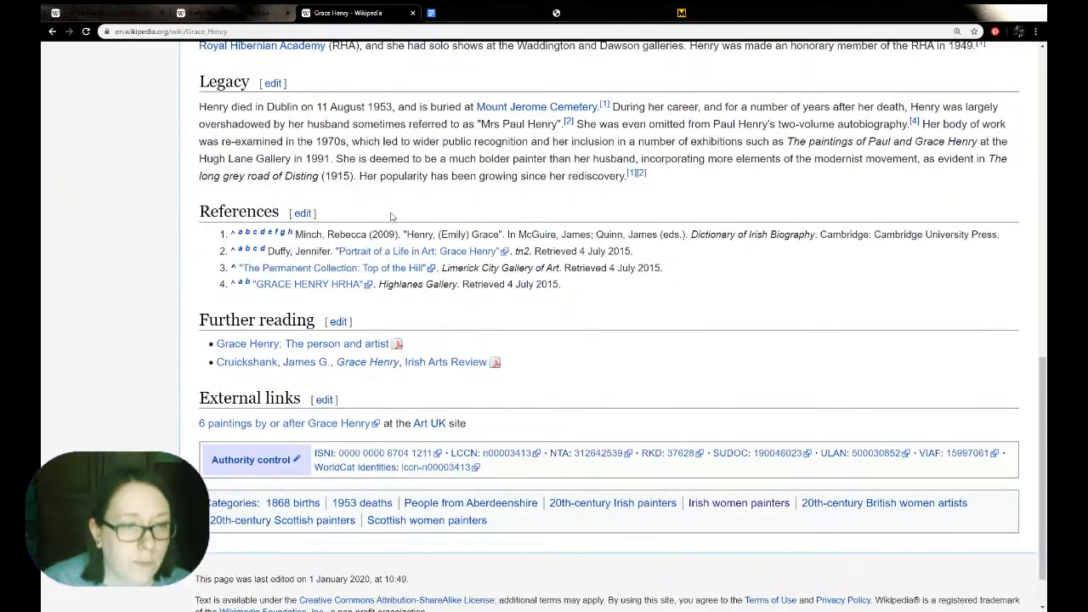
Step: Compare the Notes and Further reading sections for Beatrice Gubbins with Grace Henry's references, external links and body sections
click(219, 12)
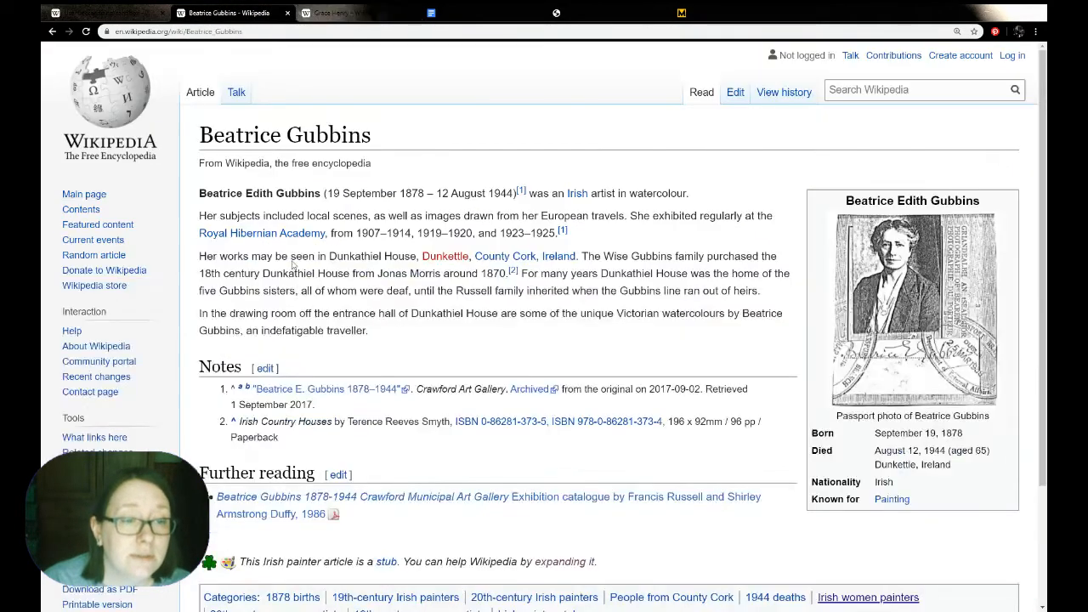
scroll(298, 355, down, 1)
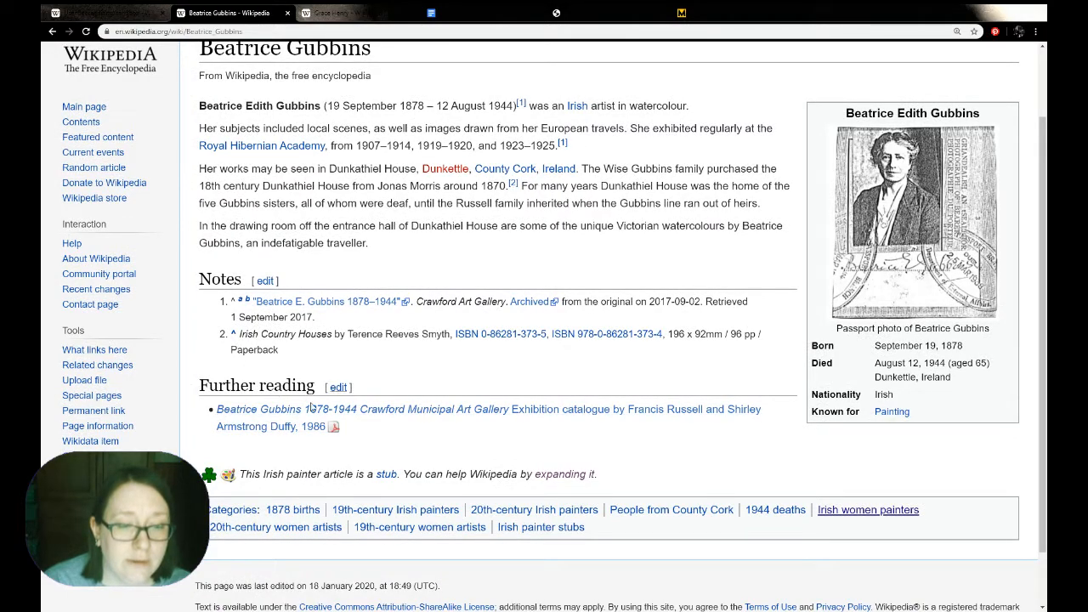
click(371, 10)
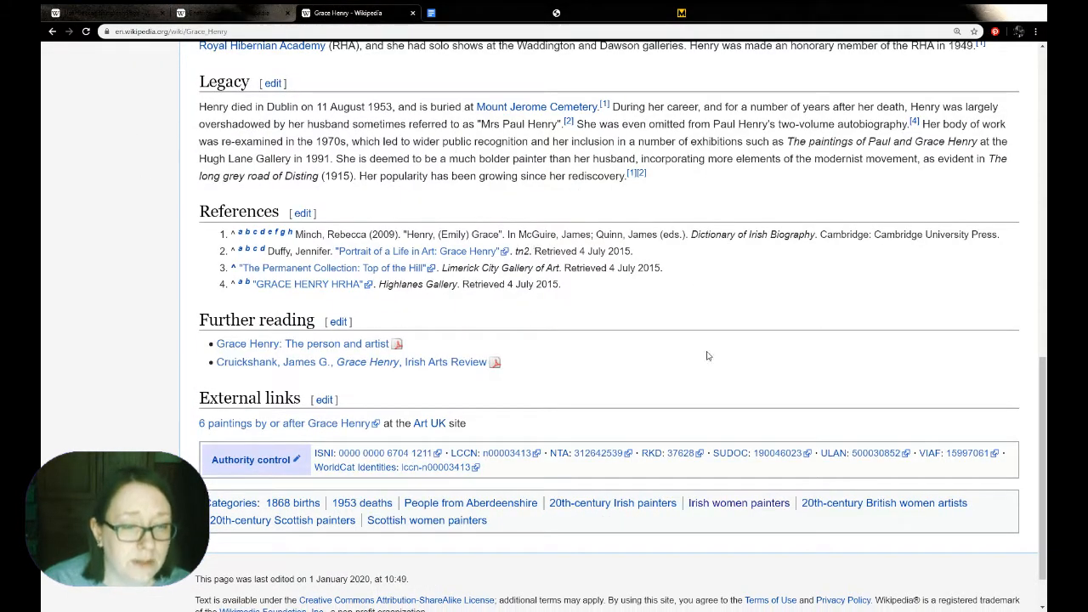
scroll(357, 352, down, 1)
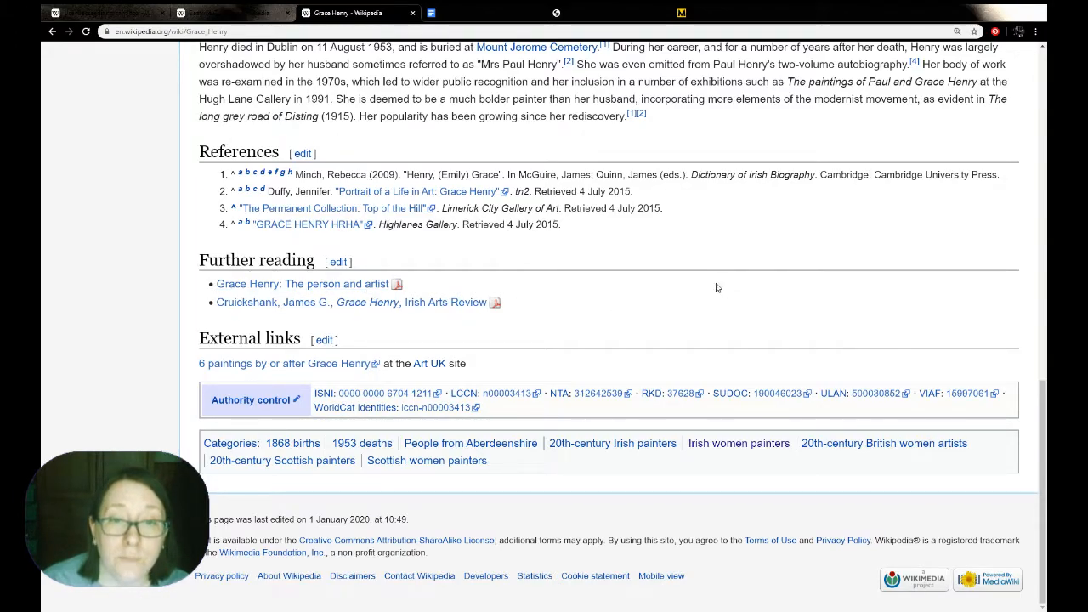
scroll(696, 293, up, 3)
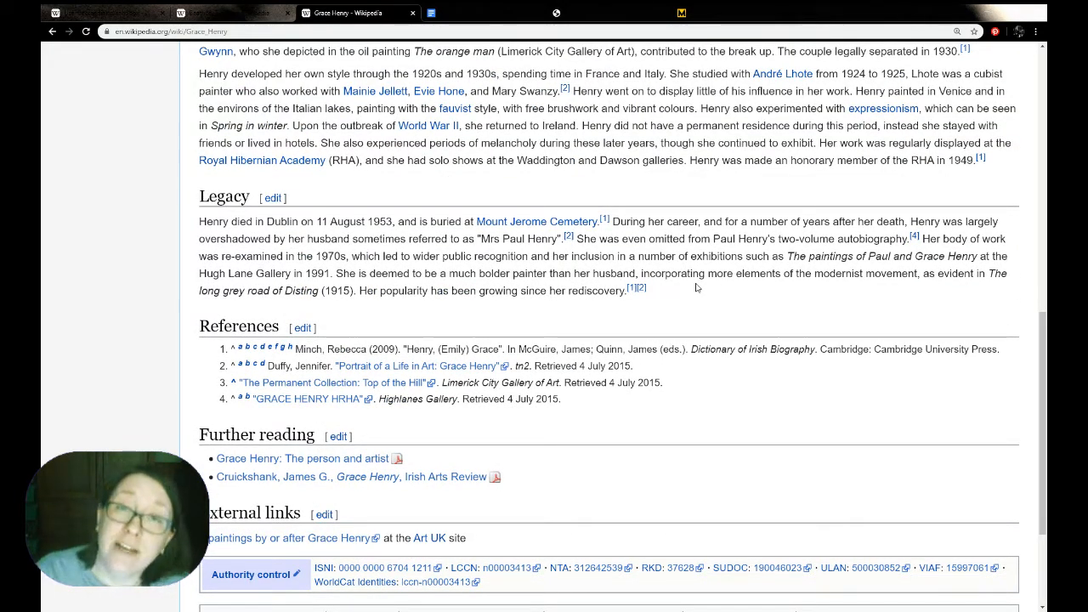
scroll(696, 288, up, 6)
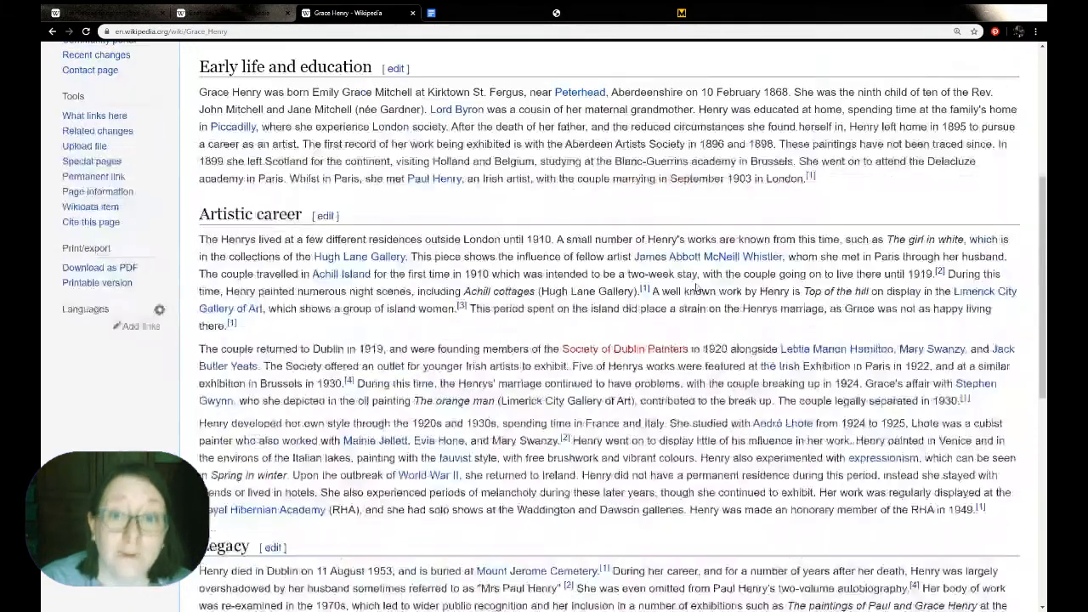
scroll(695, 287, up, 3)
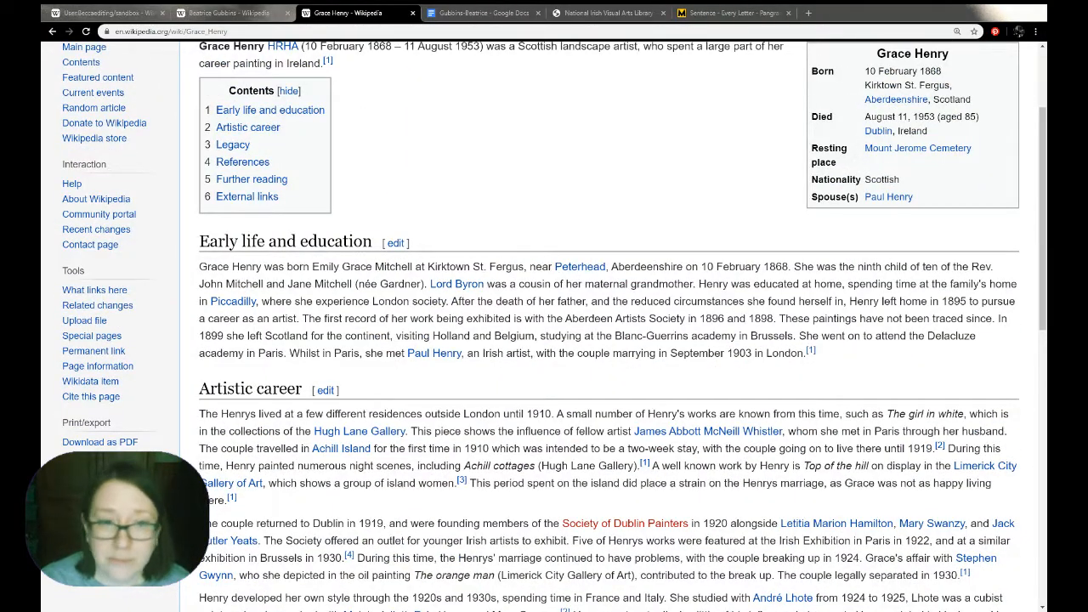
Step: Reload the Beatrice Gubbins article under the logged-in account and mark the notice about the first edit as read
key(ctrl+shift+Tab)
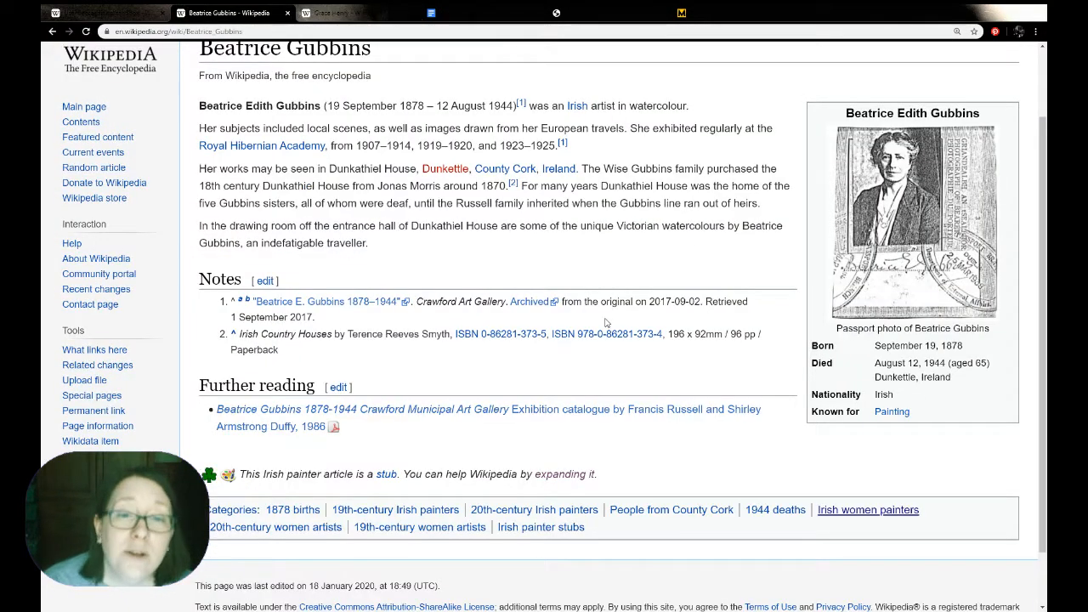
scroll(605, 323, up, 2)
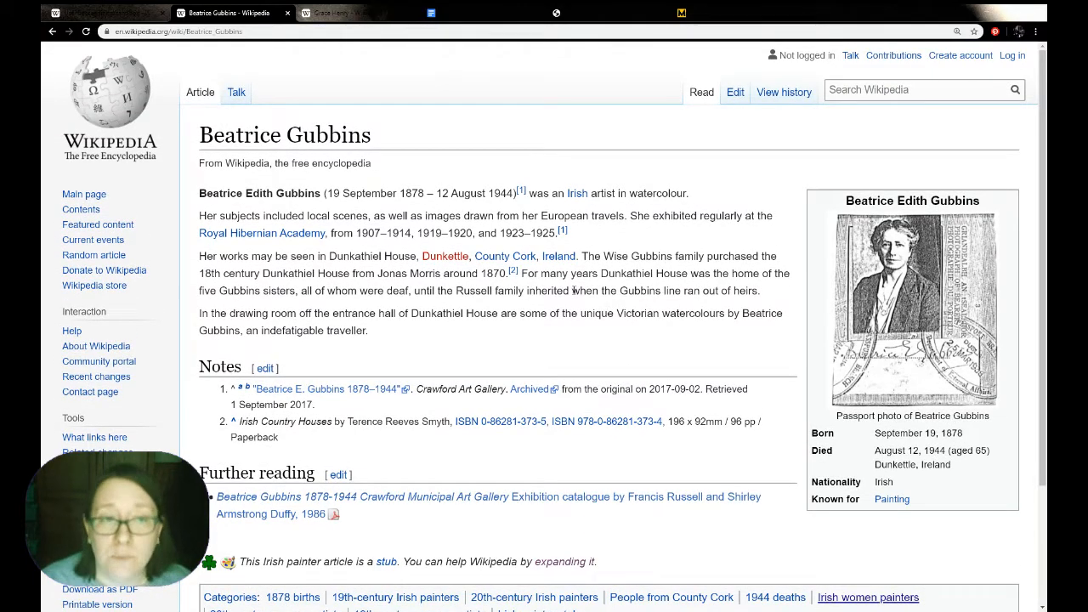
click(86, 32)
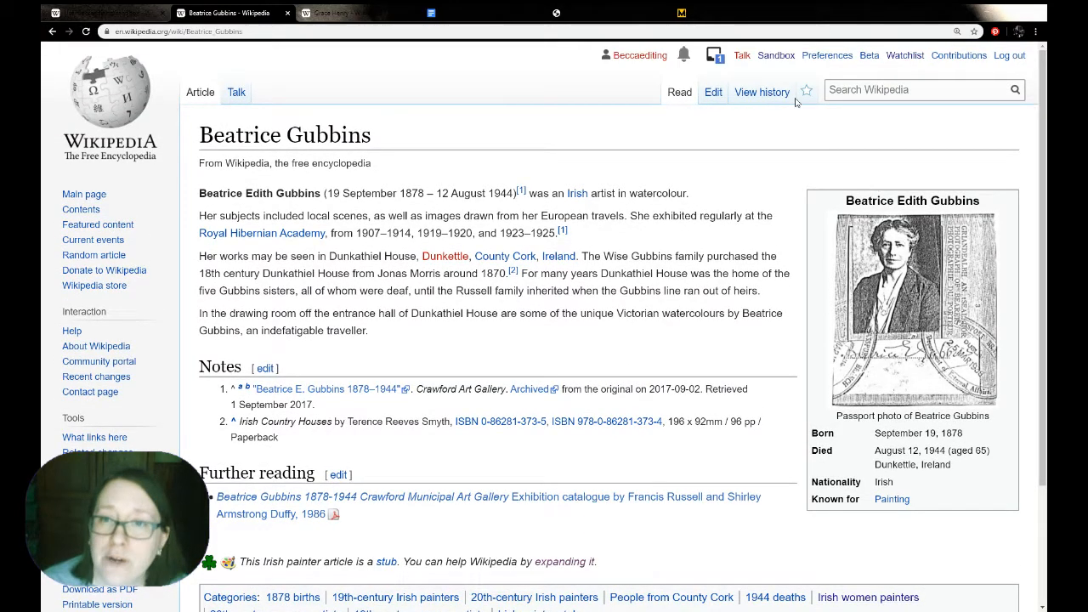
click(712, 56)
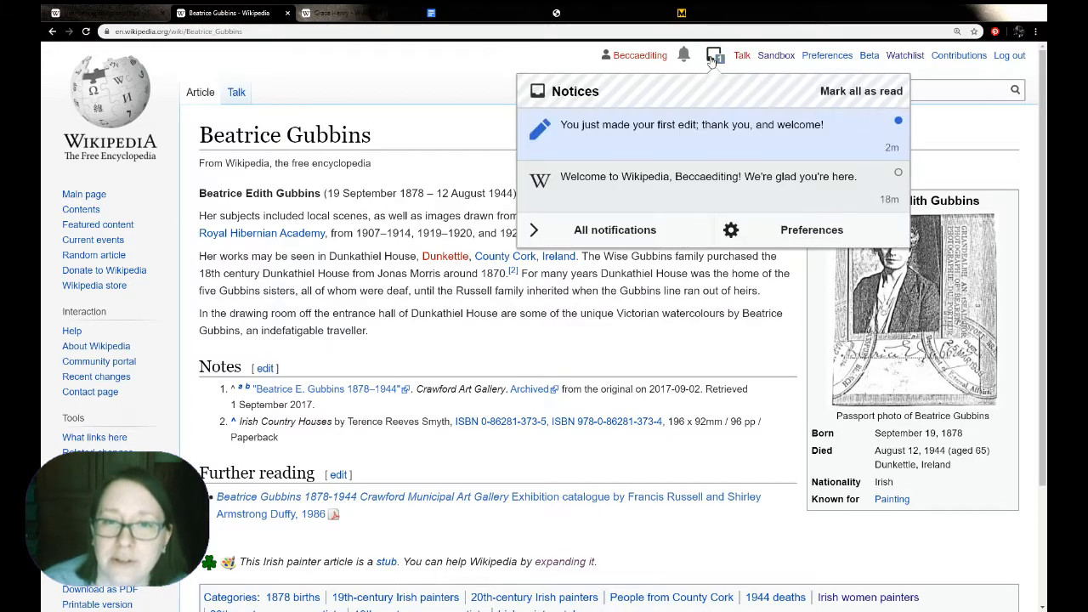
click(898, 120)
click(452, 156)
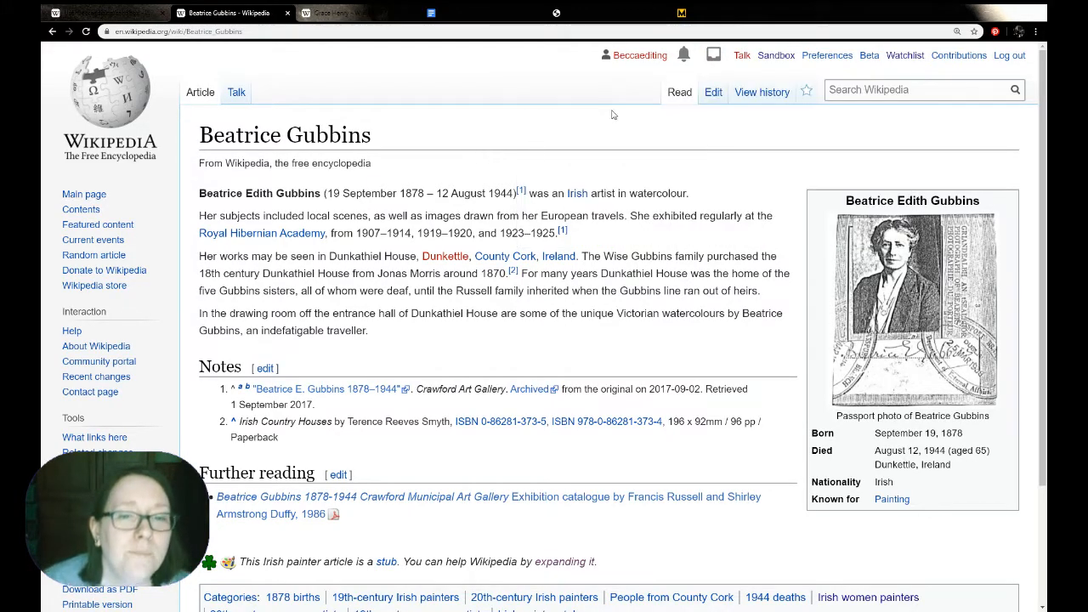
Step: Switch to the Gubbins-Beatrice source document in Google Docs
click(482, 13)
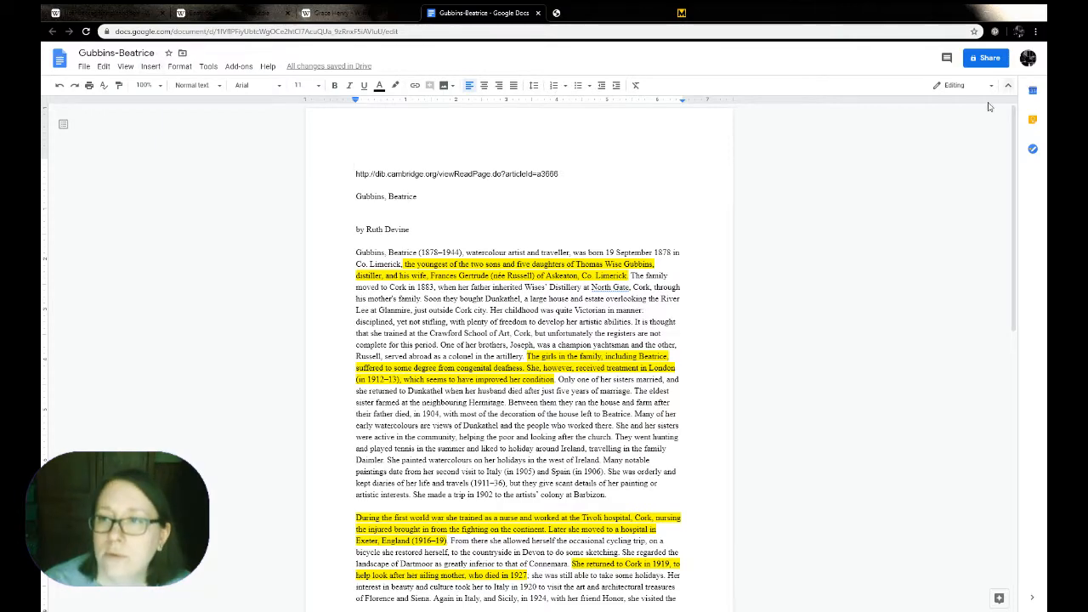
click(83, 66)
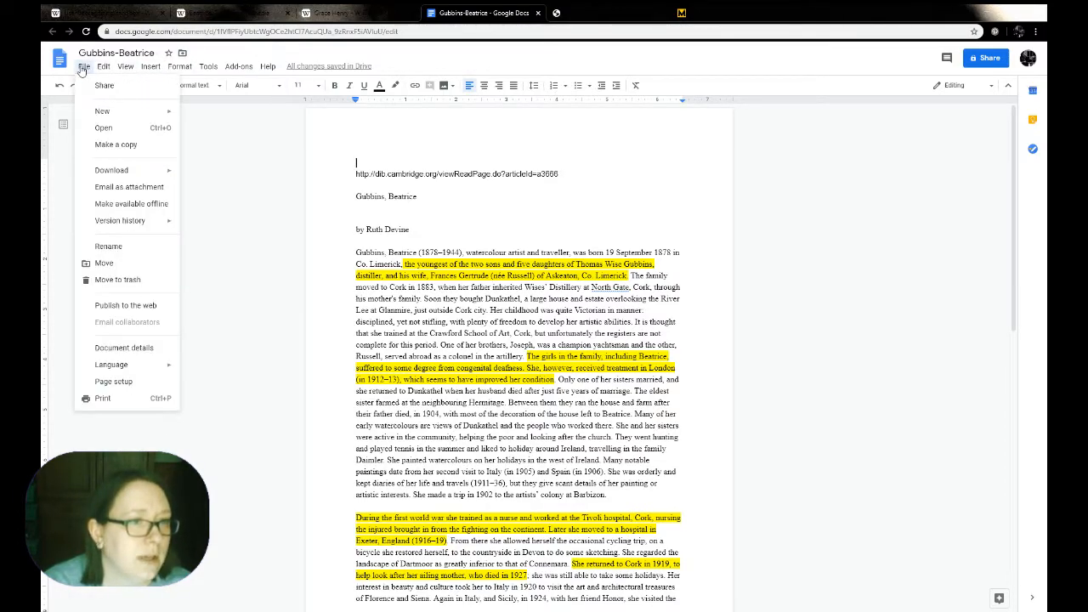
mouse_move(101, 68)
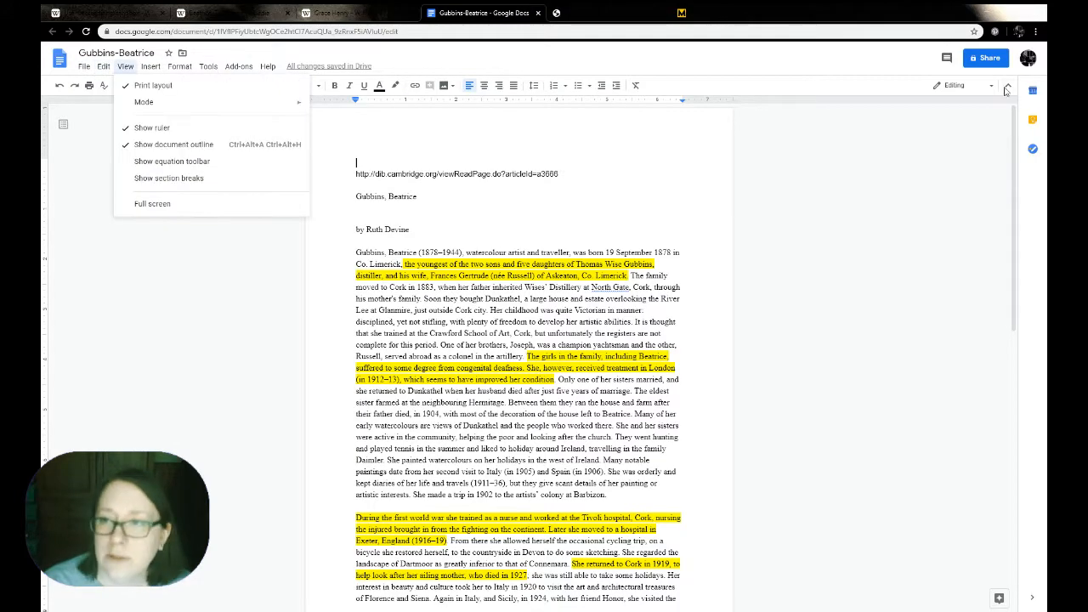
click(1010, 89)
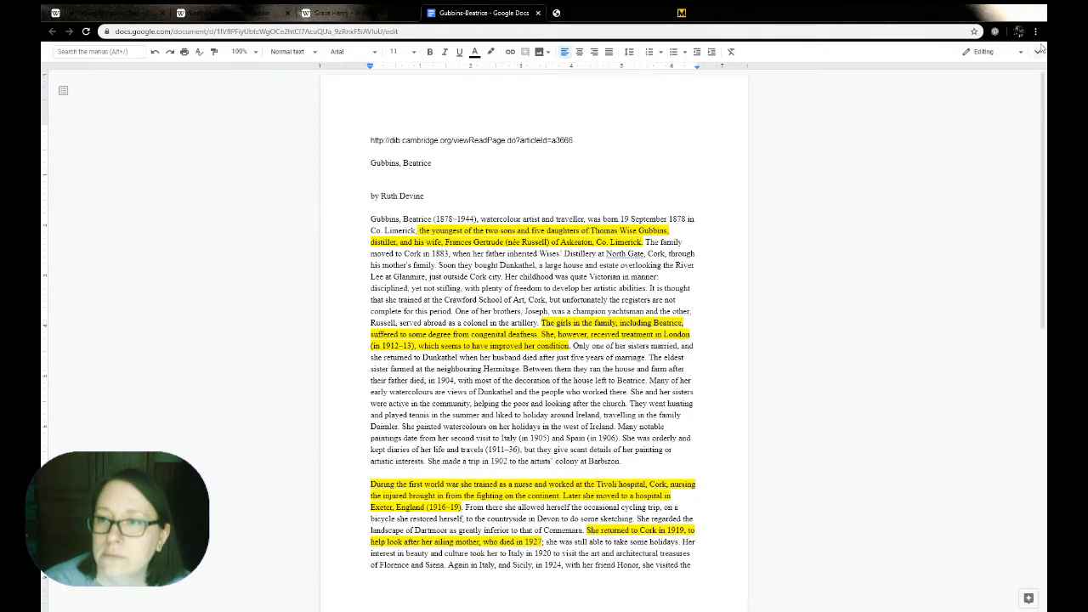
click(1039, 52)
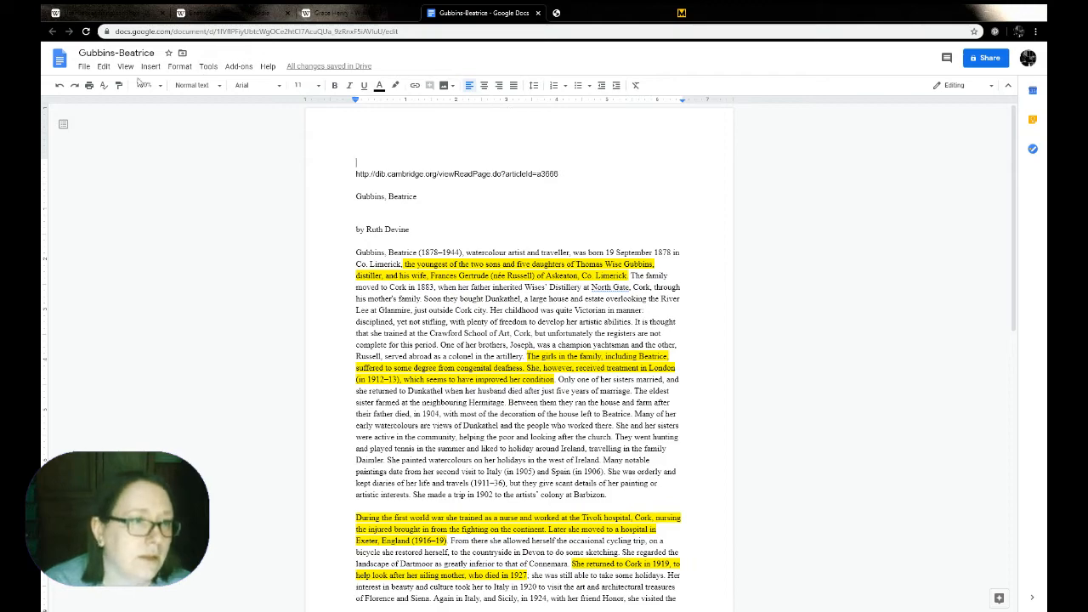
Step: Enlarge the document view to 150% and examine the highlighted passages of the biography
click(157, 85)
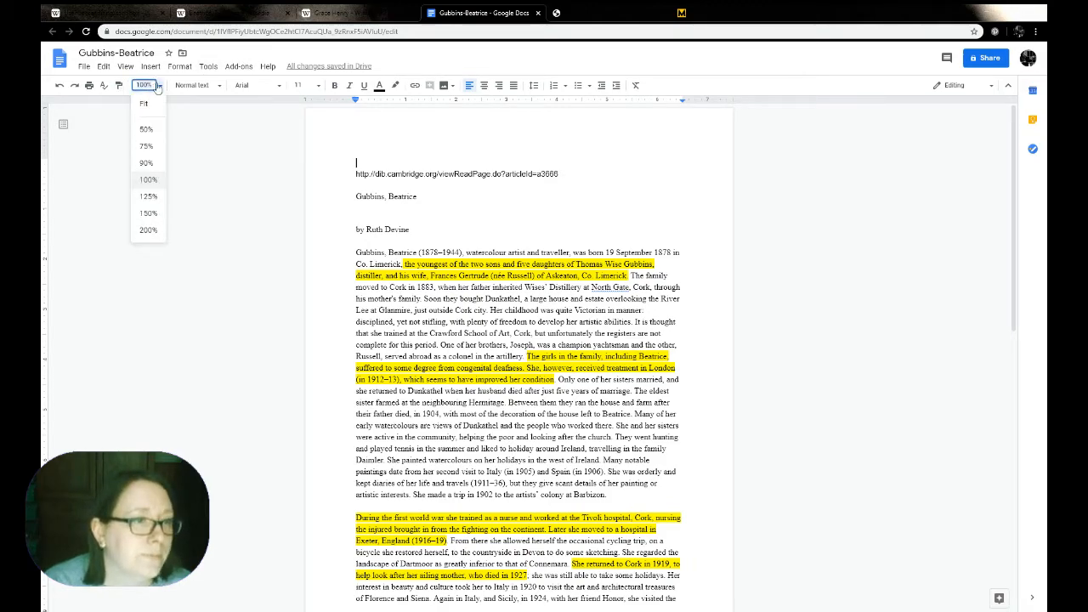
click(148, 212)
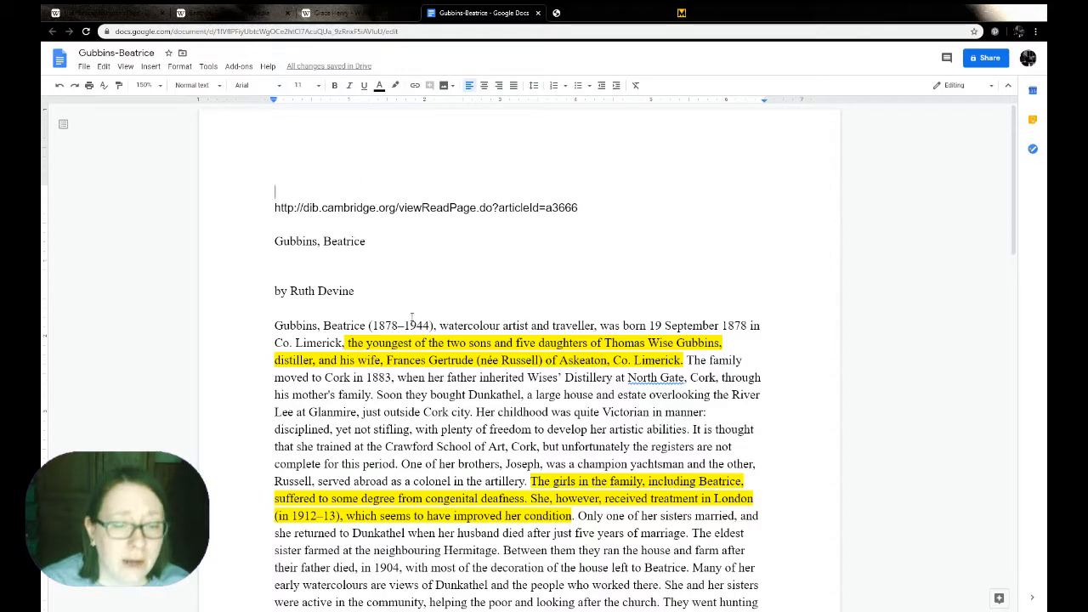
scroll(411, 317, down, 3)
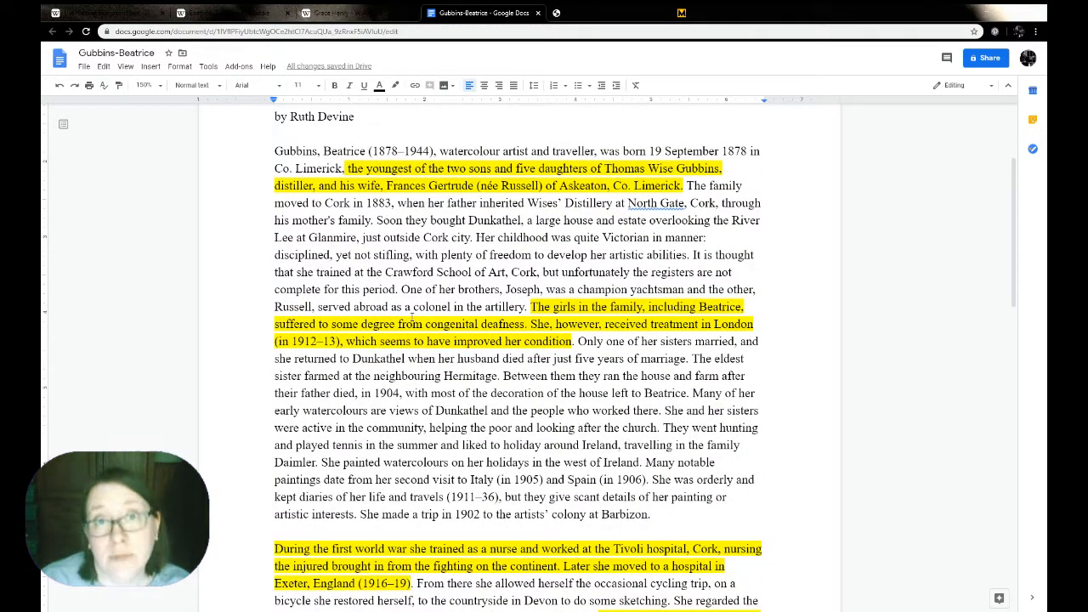
scroll(412, 317, up, 2)
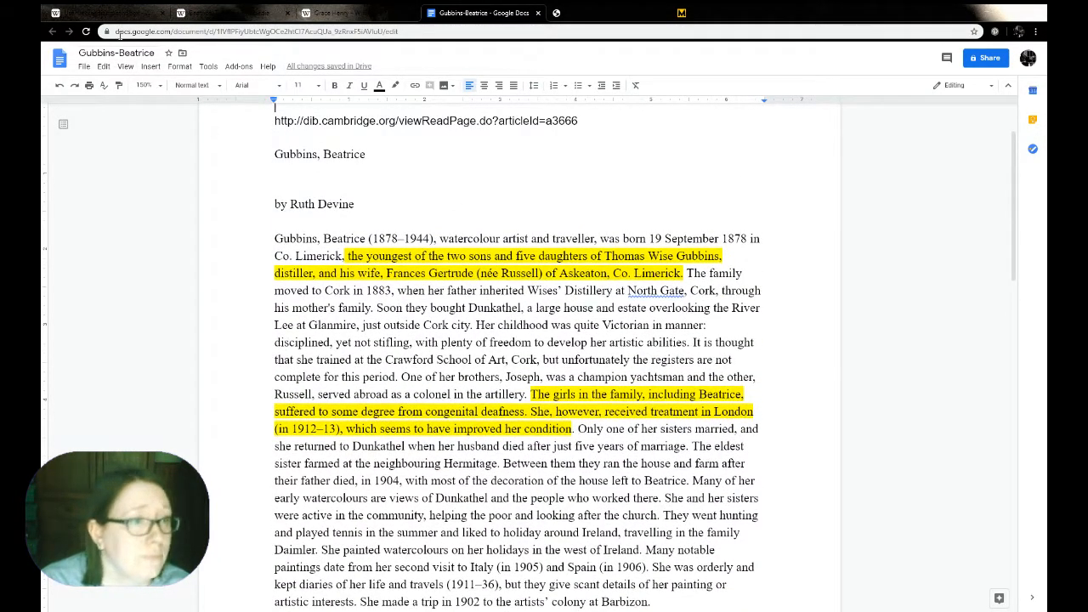
Step: Open the Wikipedia article Beatrice Gubbins for editing and copy the paragraph about her subjects and Royal Hibernian Academy exhibitions
click(224, 12)
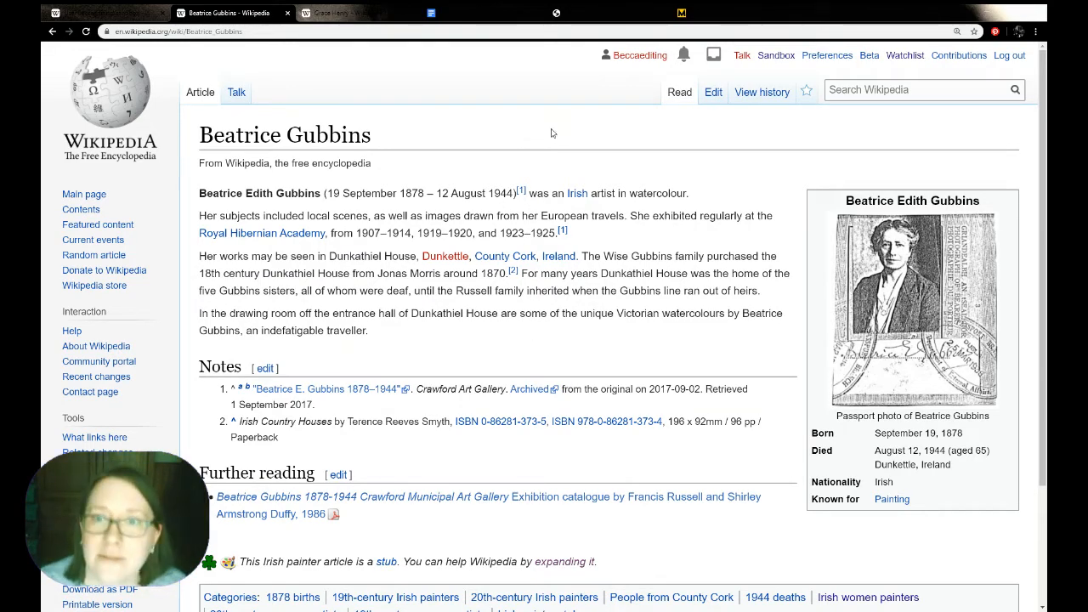
click(712, 93)
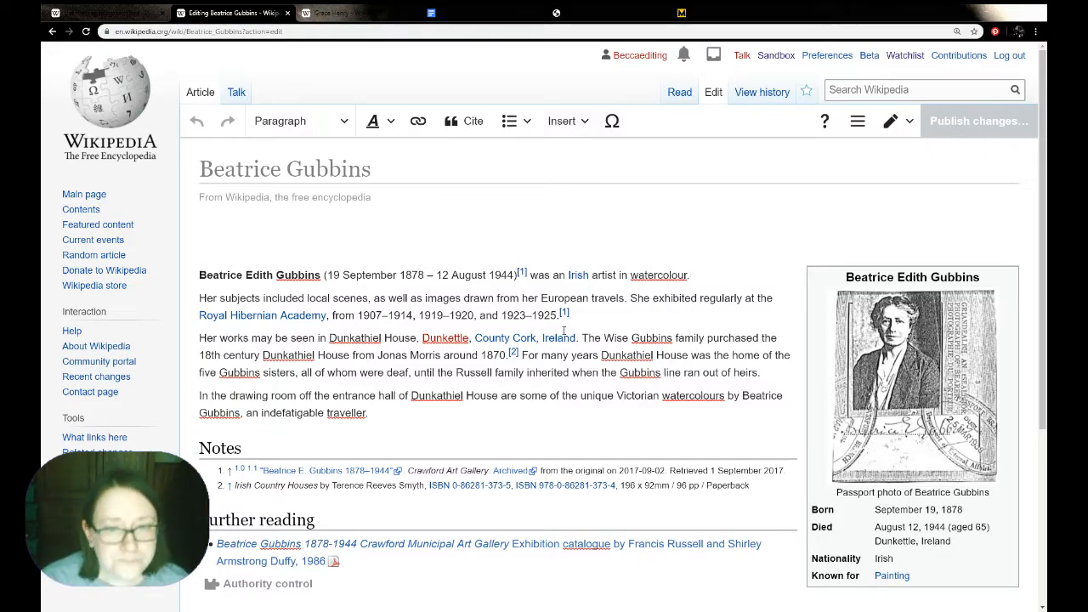
drag(629, 313, 198, 296)
key(ctrl+c)
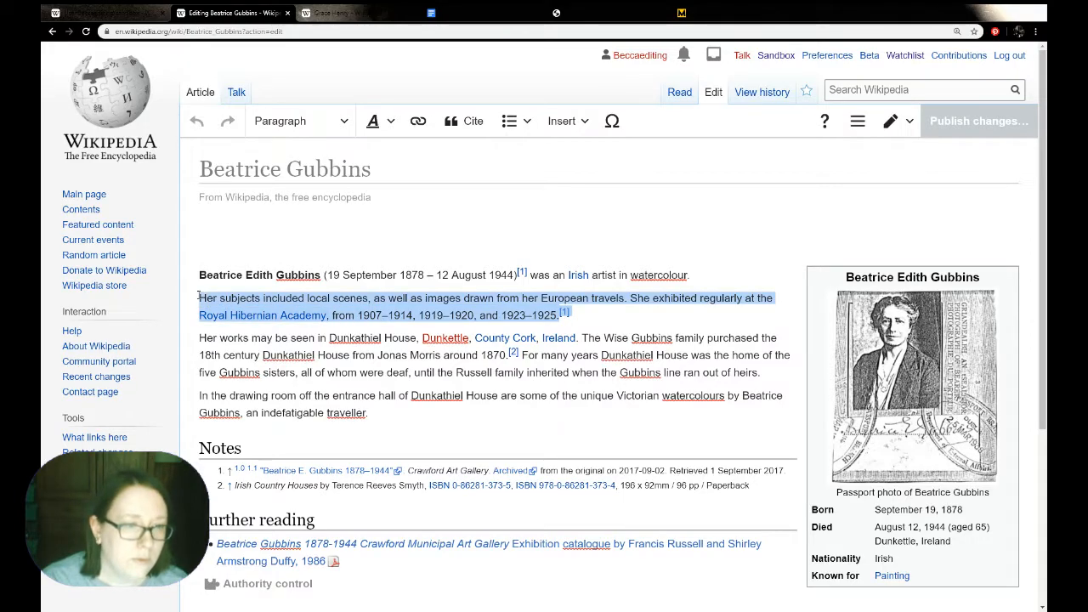
Step: Move the paragraph about her subjects and Royal Hibernian Academy exhibitions below the paragraph about the Wise Gubbins family and Dunkathiel House
key(BackSpace)
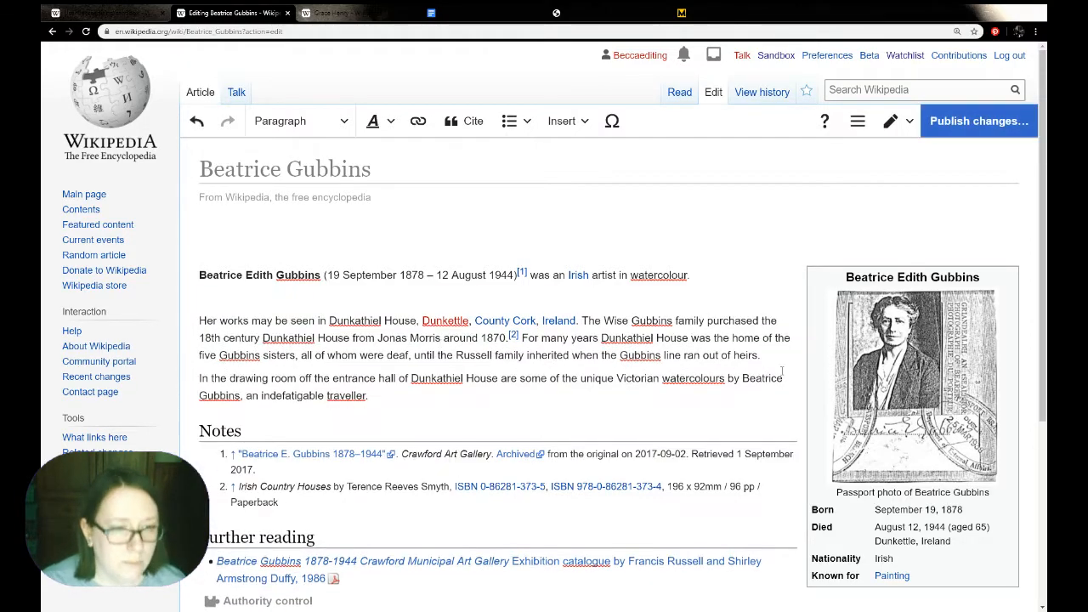
key(Return)
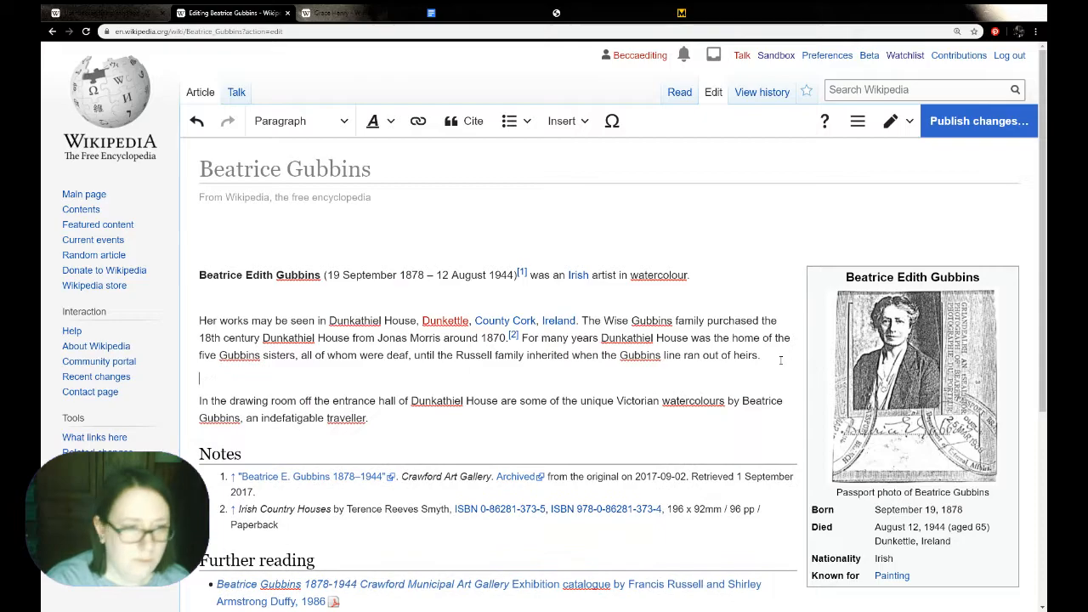
key(ctrl+v)
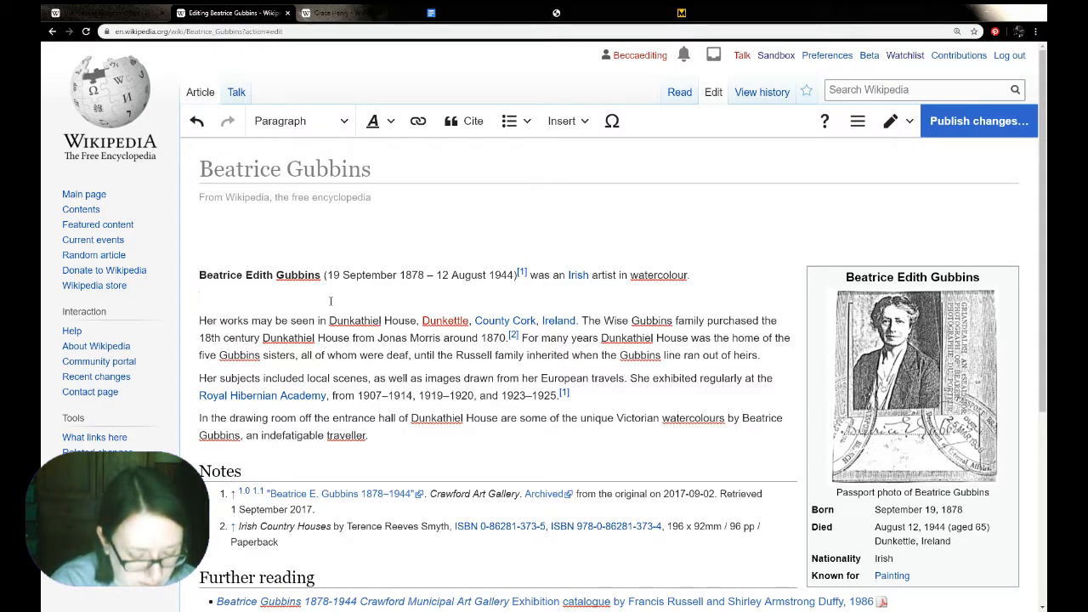
Step: Add the line "Early life and family" below the lead sentence and format it as a Heading
text(ar)
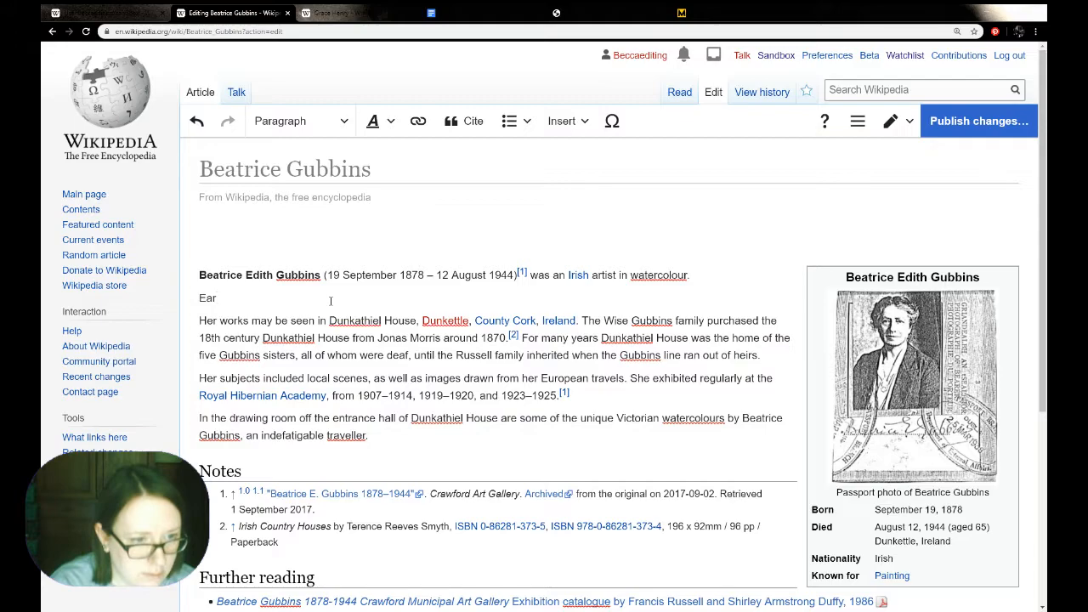
text(rly)
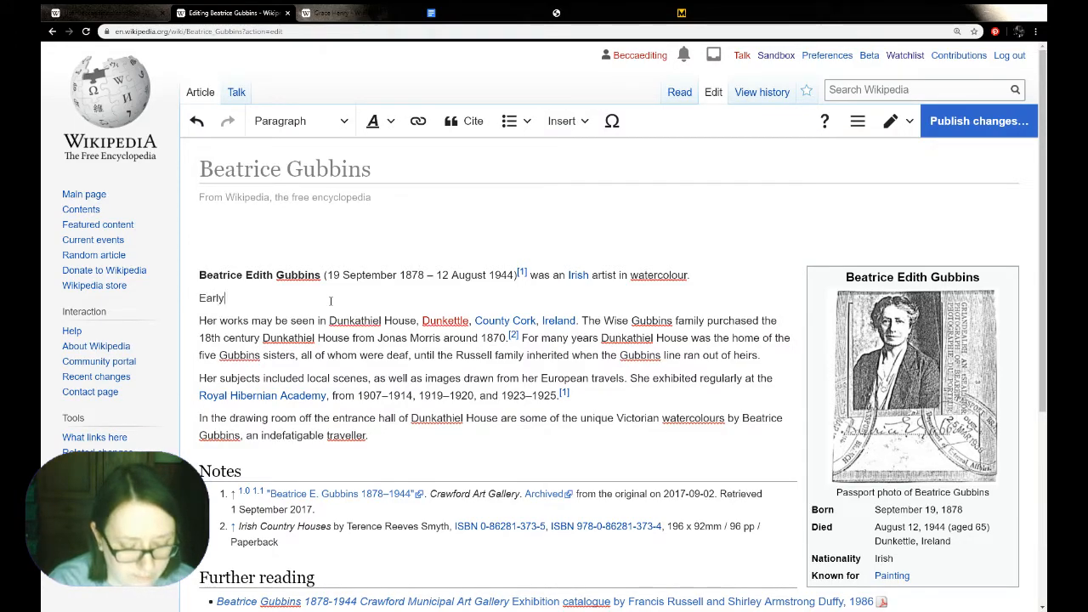
key(BackSpace)
text(y life and)
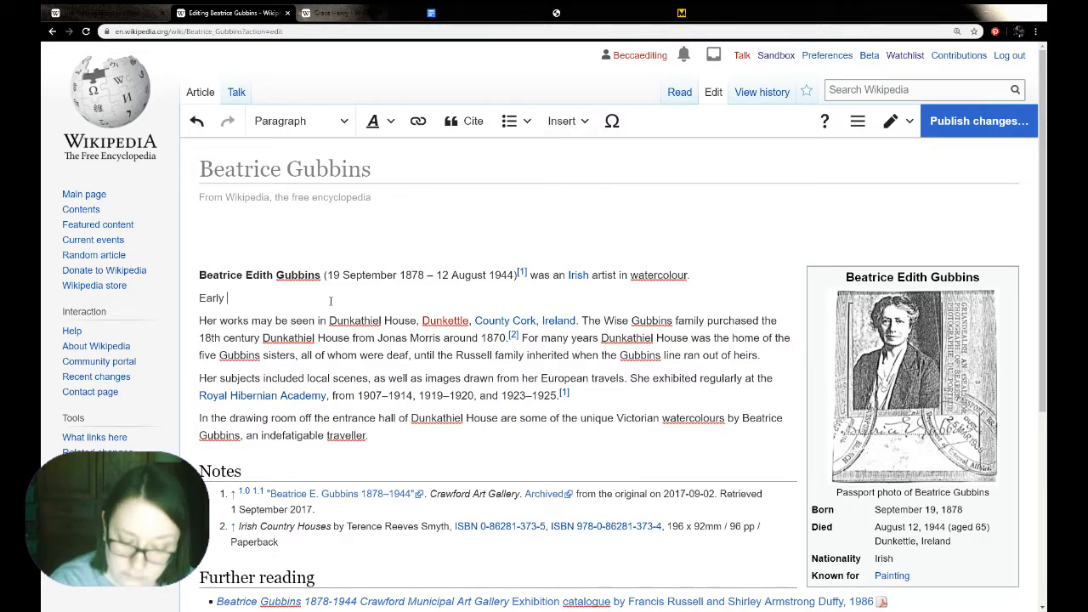
text( family)
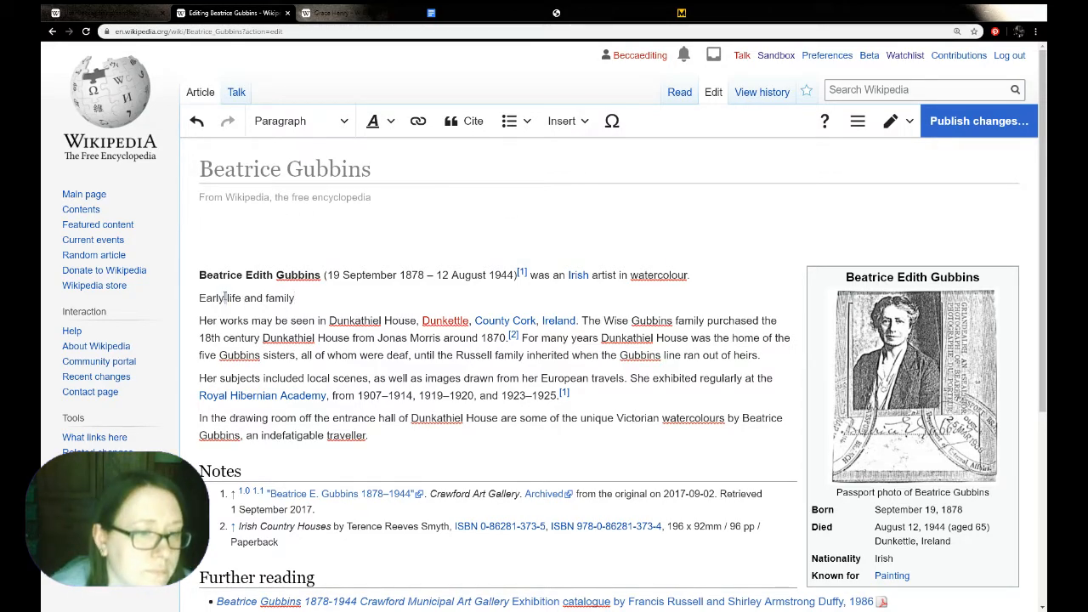
key(shift+Home)
click(285, 122)
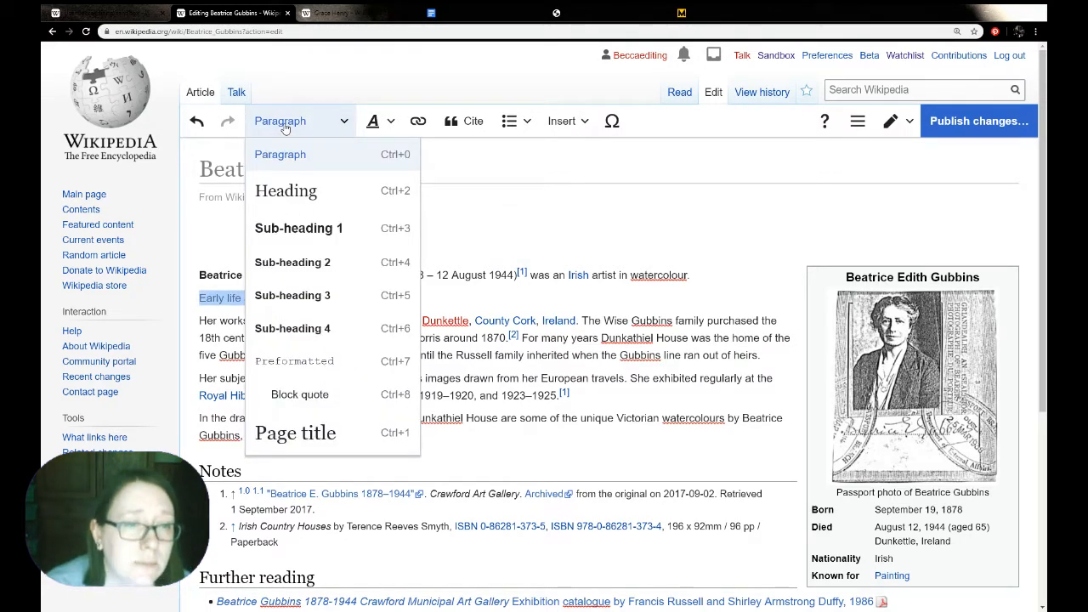
click(285, 190)
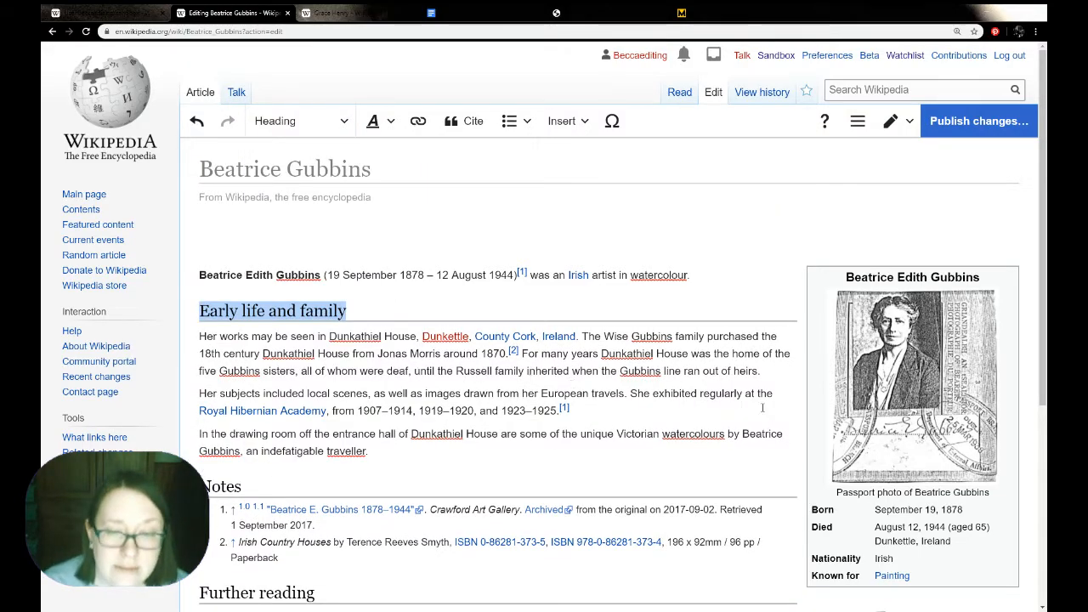
Step: Add the line "Painting career" above the paragraph about her subjects and format it as a Heading
click(770, 365)
key(Return)
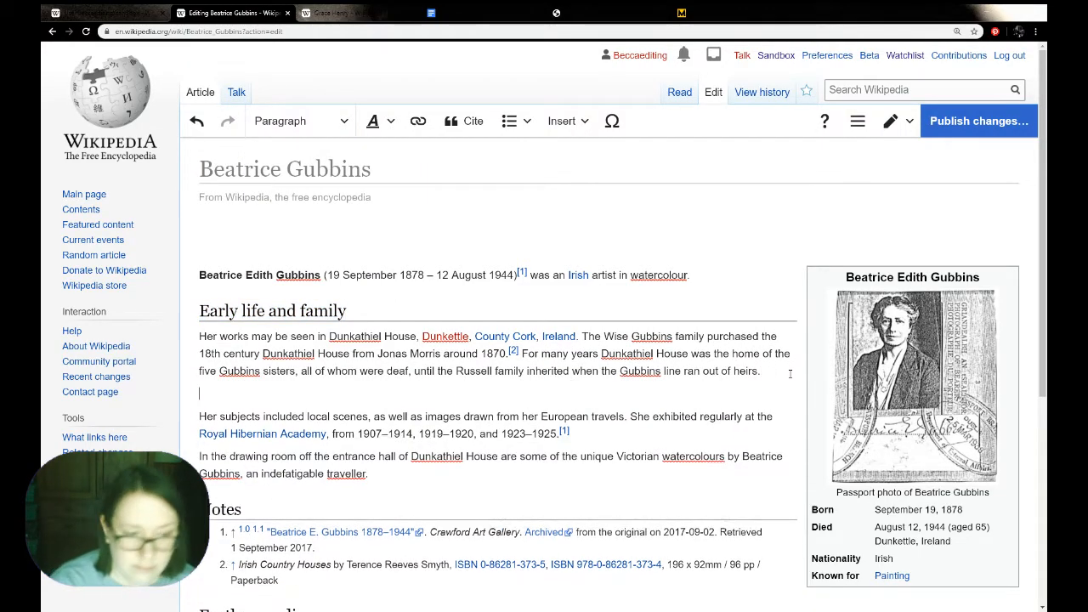
text(Paitintin)
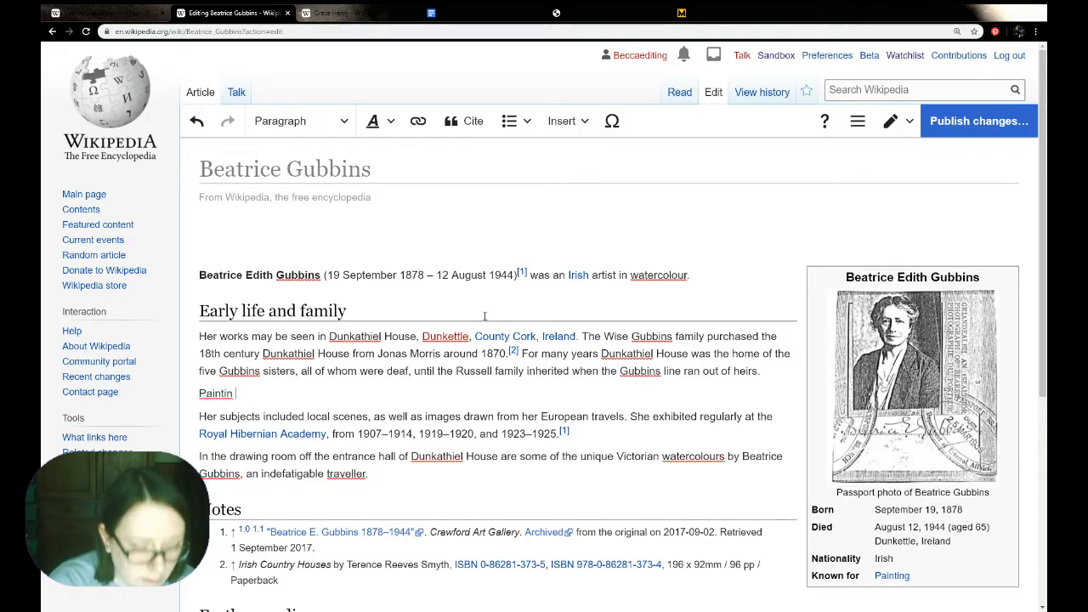
text(g career)
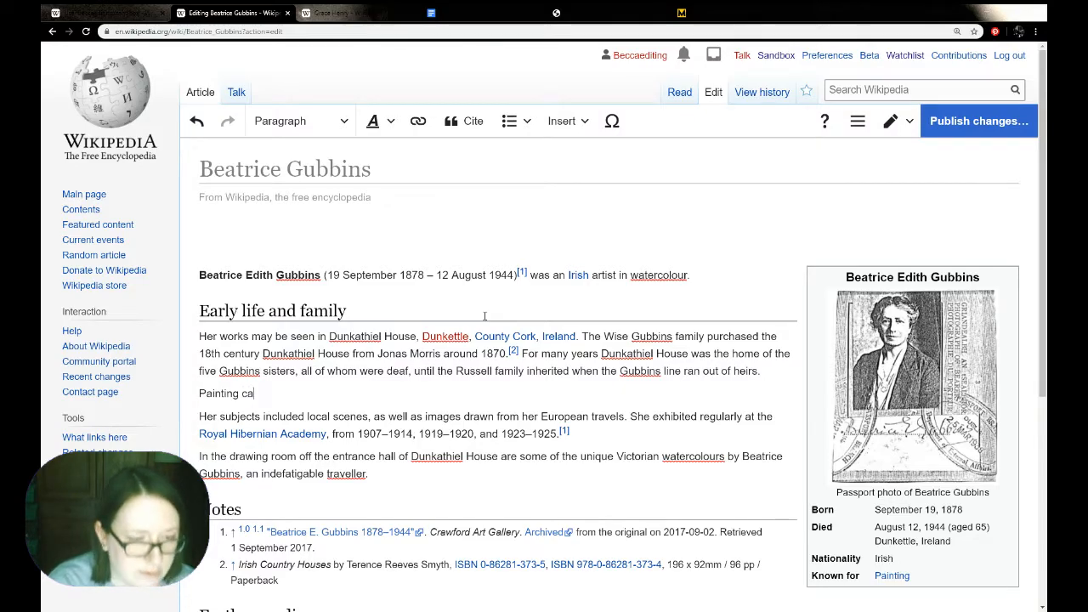
double_click(226, 391)
triple_click(226, 391)
click(281, 120)
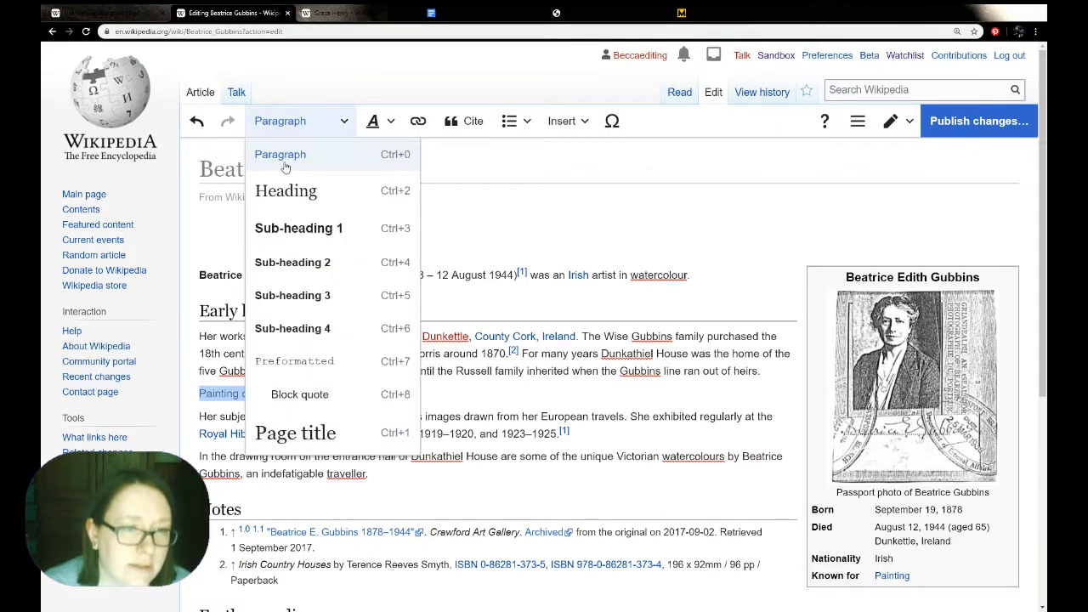
click(289, 191)
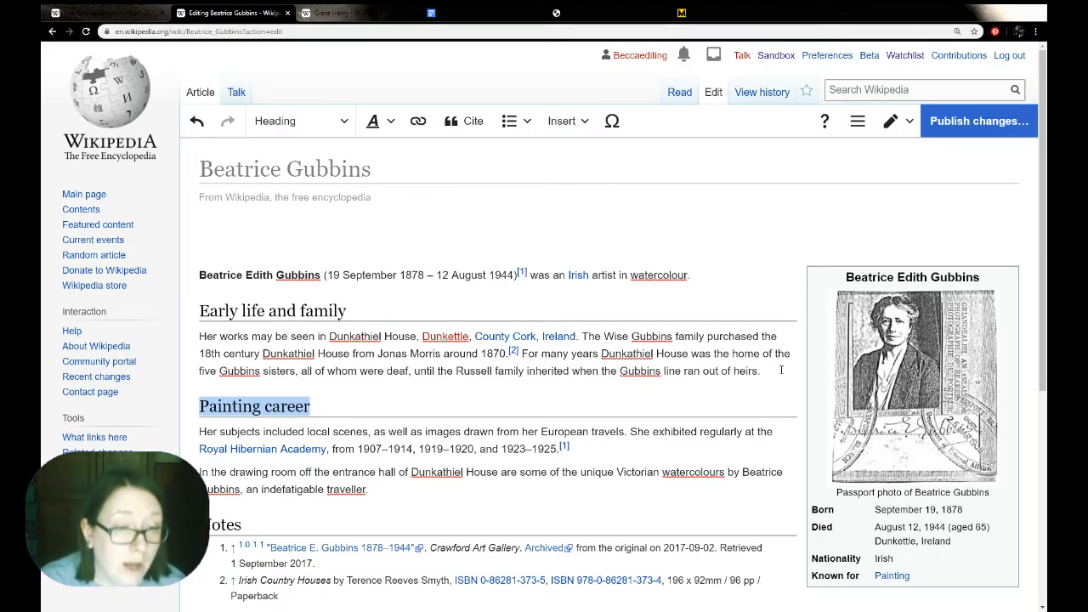
click(344, 413)
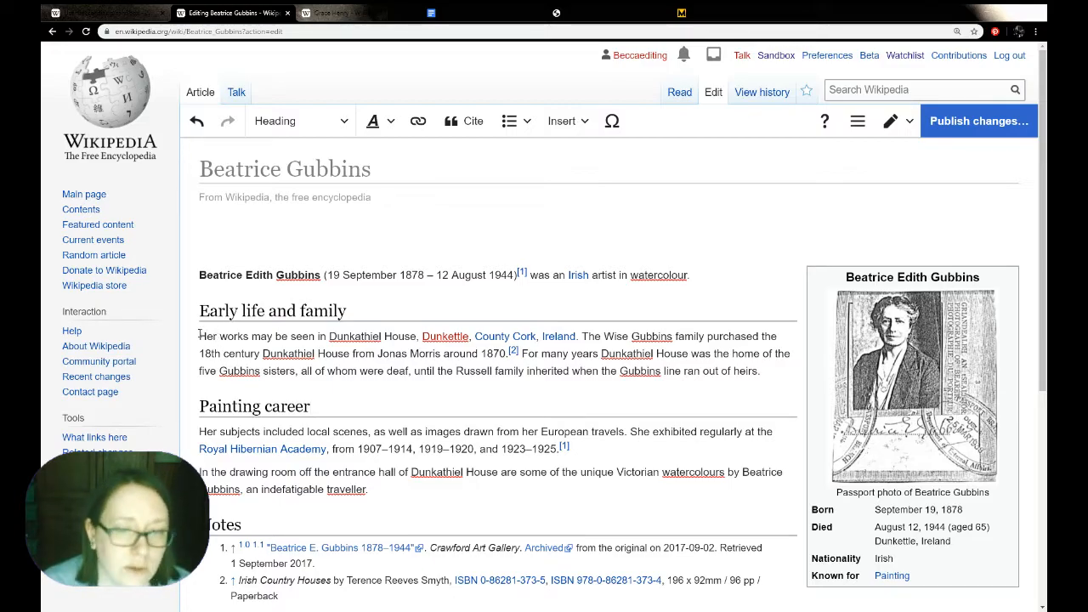
Step: Move the sentence "Her works may be seen in Dunkathiel House…" to the start of the drawing-room paragraph and remove the leftover space
click(578, 337)
drag(578, 336, 199, 337)
key(ctrl+c)
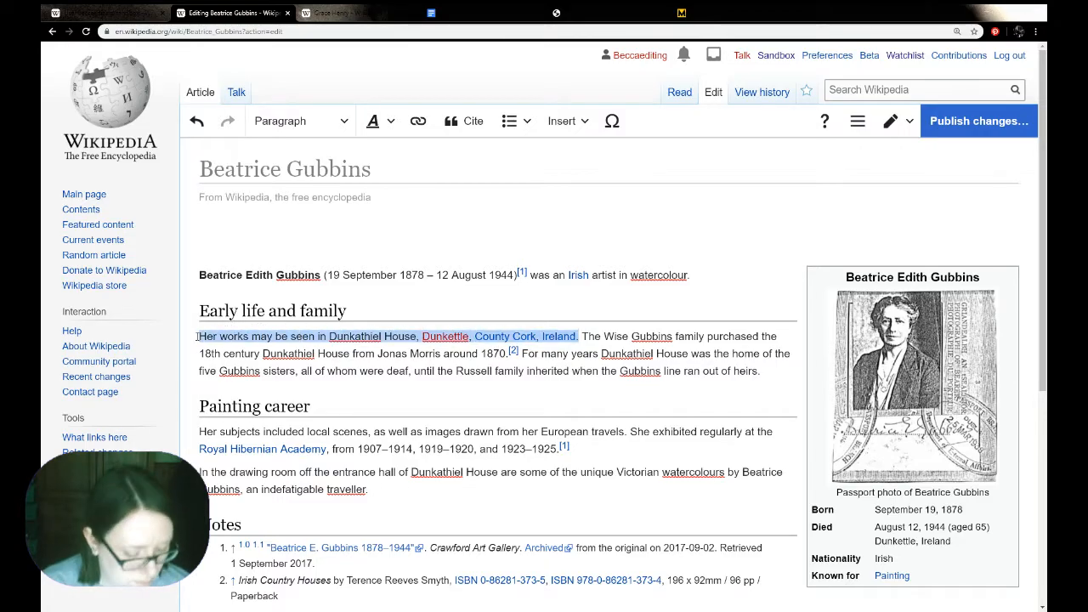
key(BackSpace)
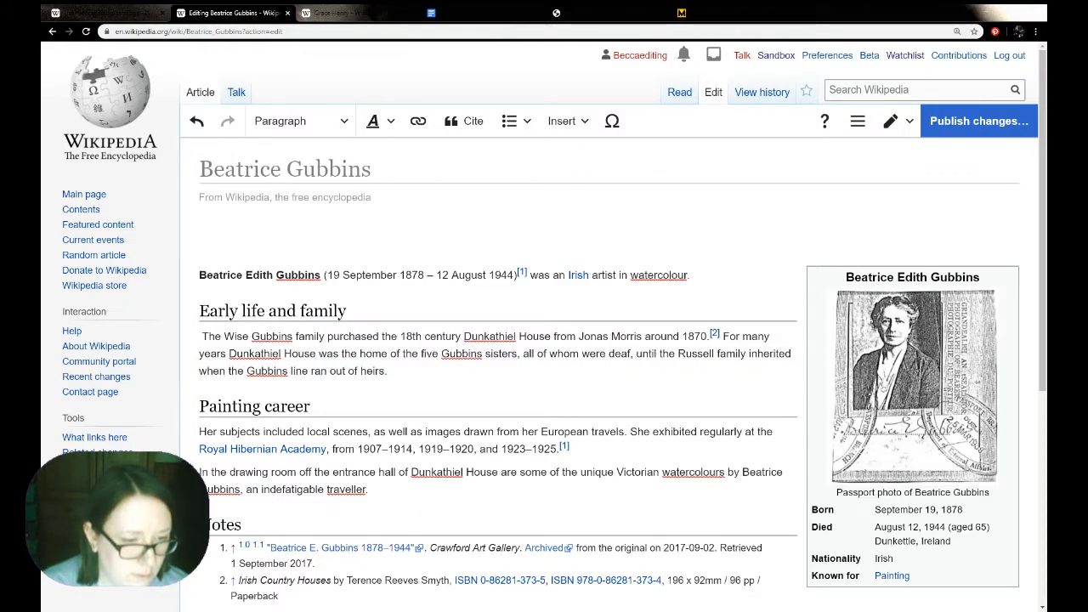
click(200, 472)
key(ctrl+v)
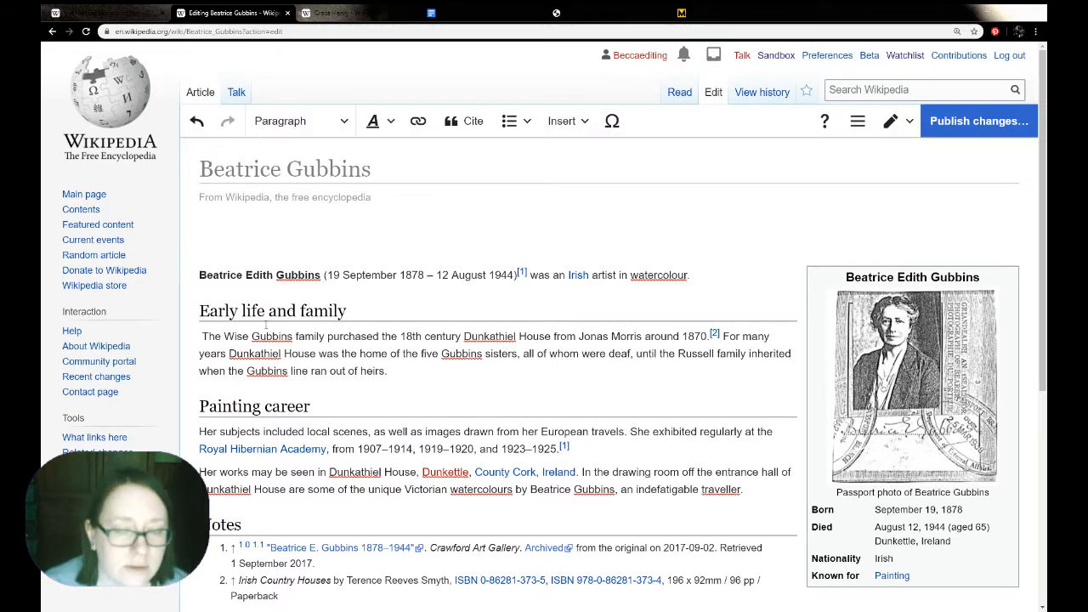
key(BackSpace)
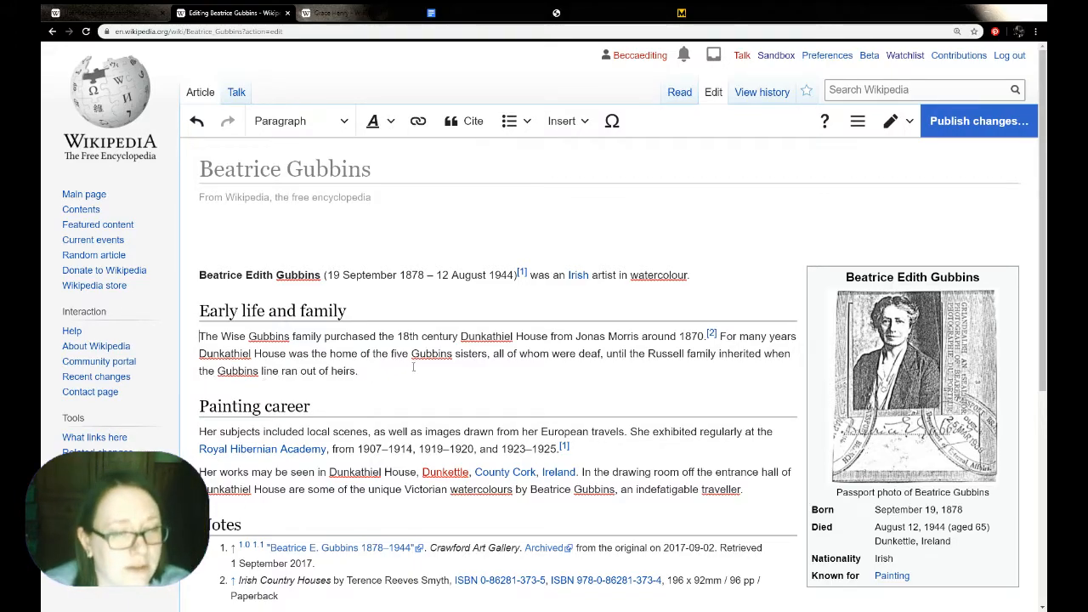
Step: With the cursor at the end of the early life paragraph, switch to Google Docs and copy the source URL from the Gubbins-Beatrice document
click(492, 378)
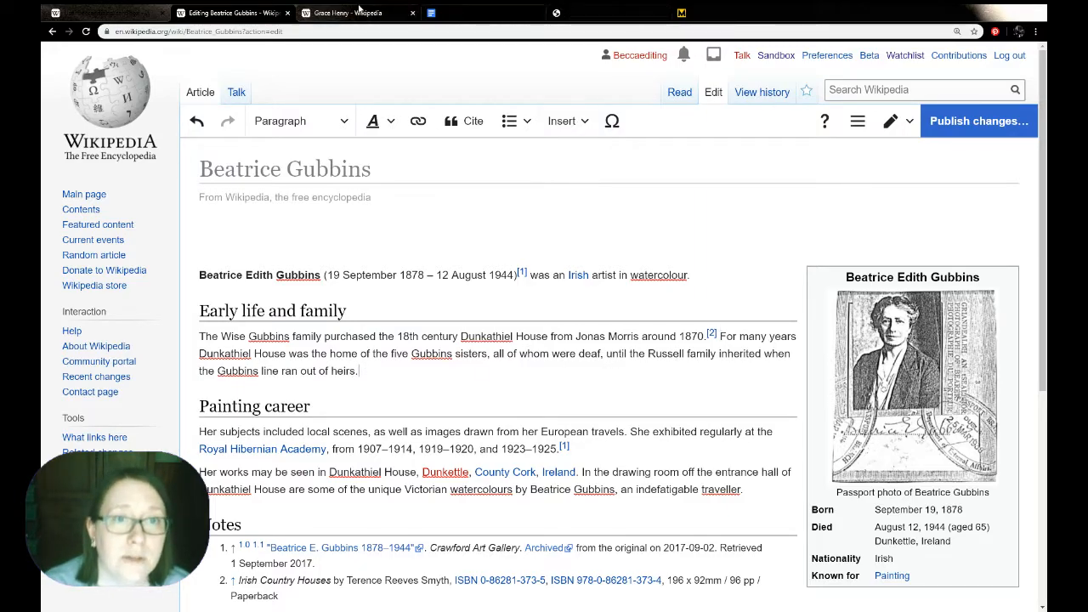
click(456, 12)
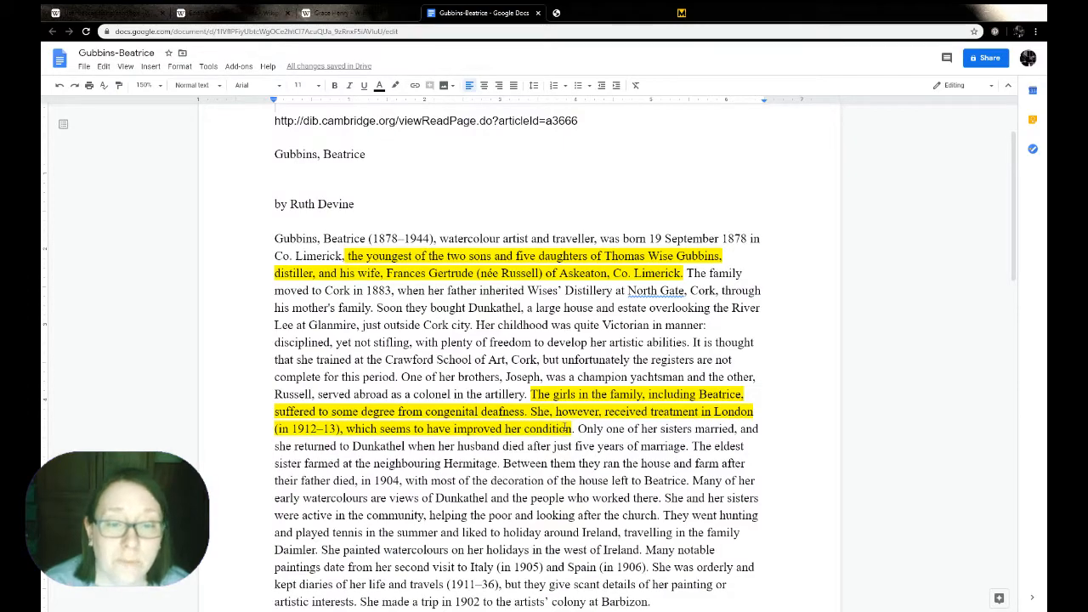
drag(528, 394, 575, 430)
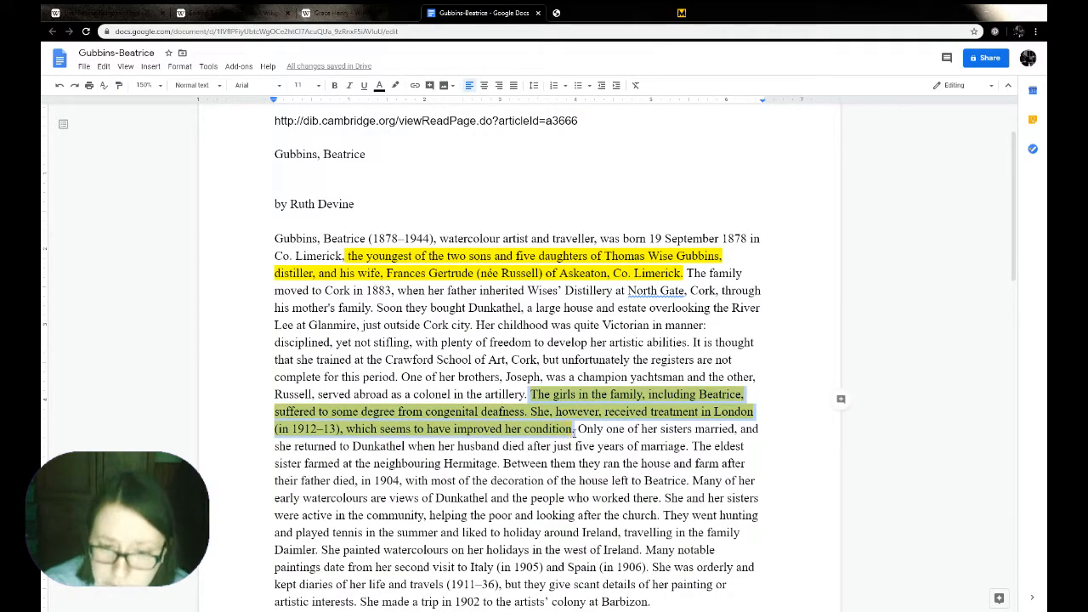
click(494, 195)
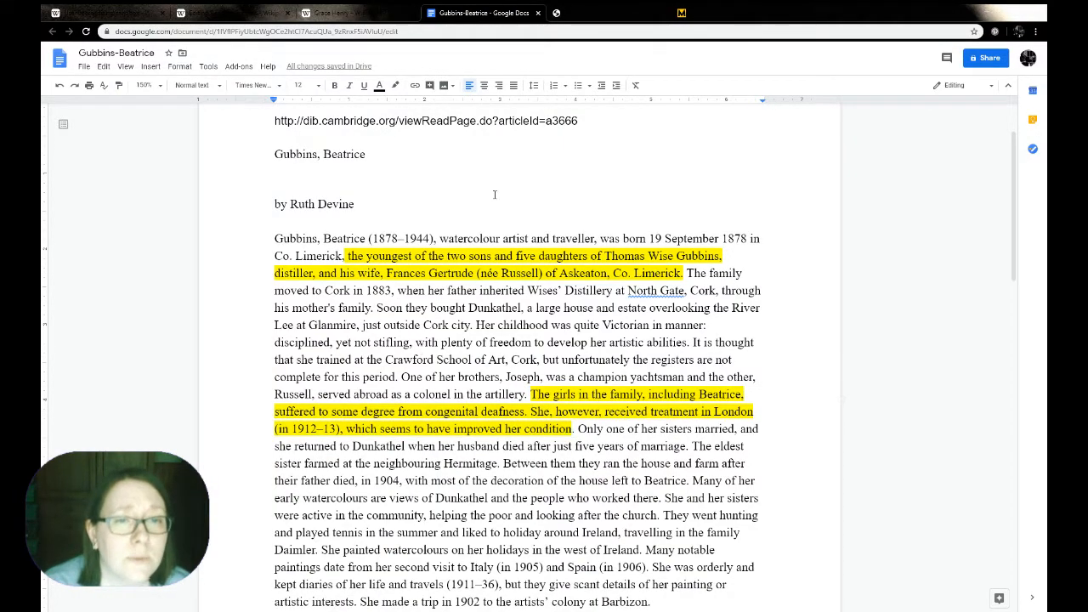
scroll(494, 195, up, 2)
triple_click(370, 204)
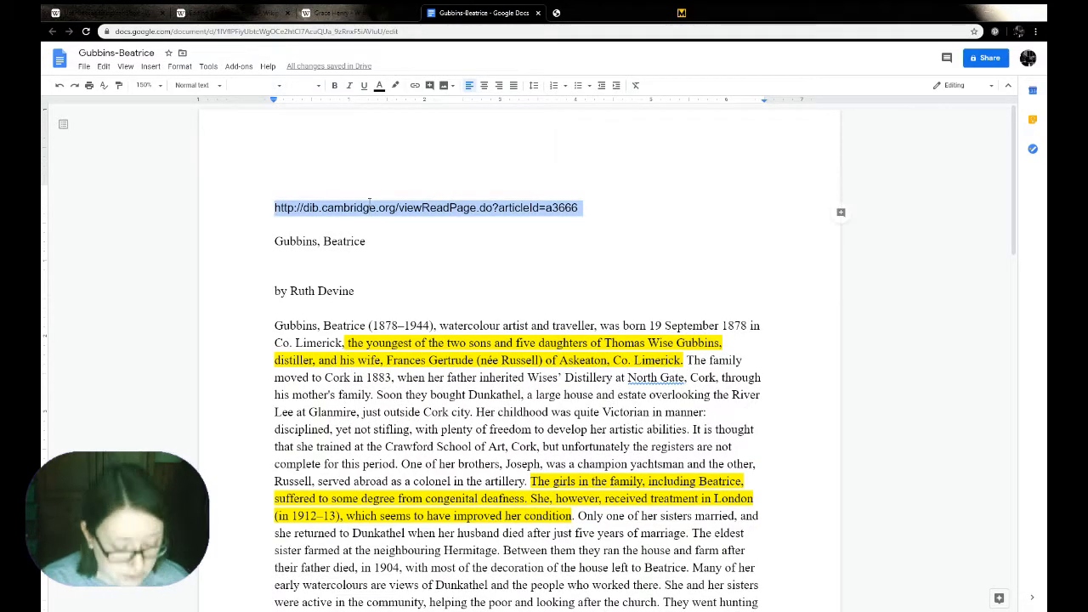
click(192, 10)
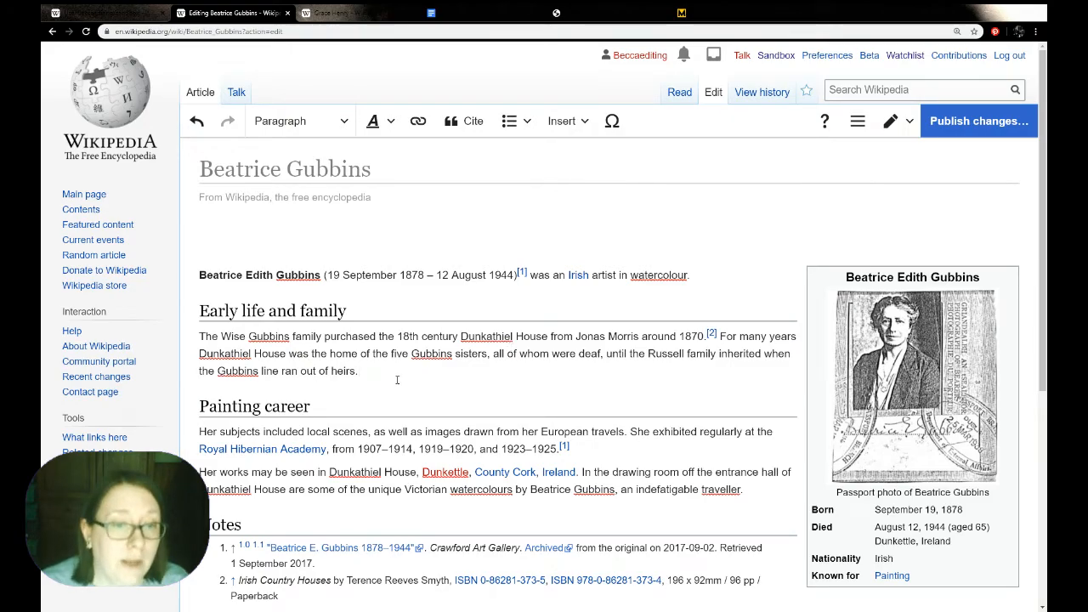
click(472, 121)
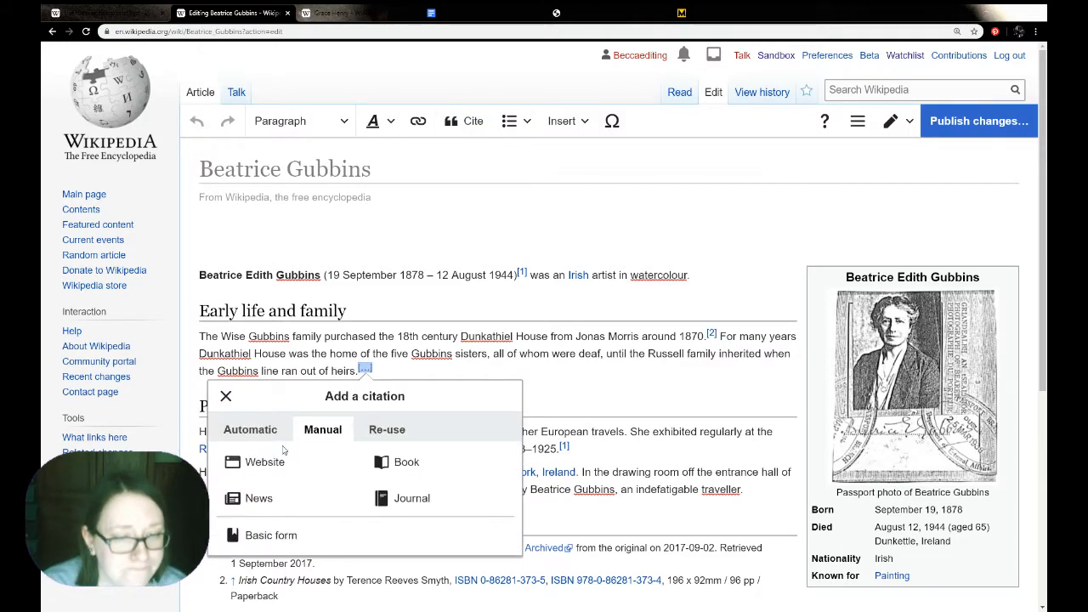
click(250, 429)
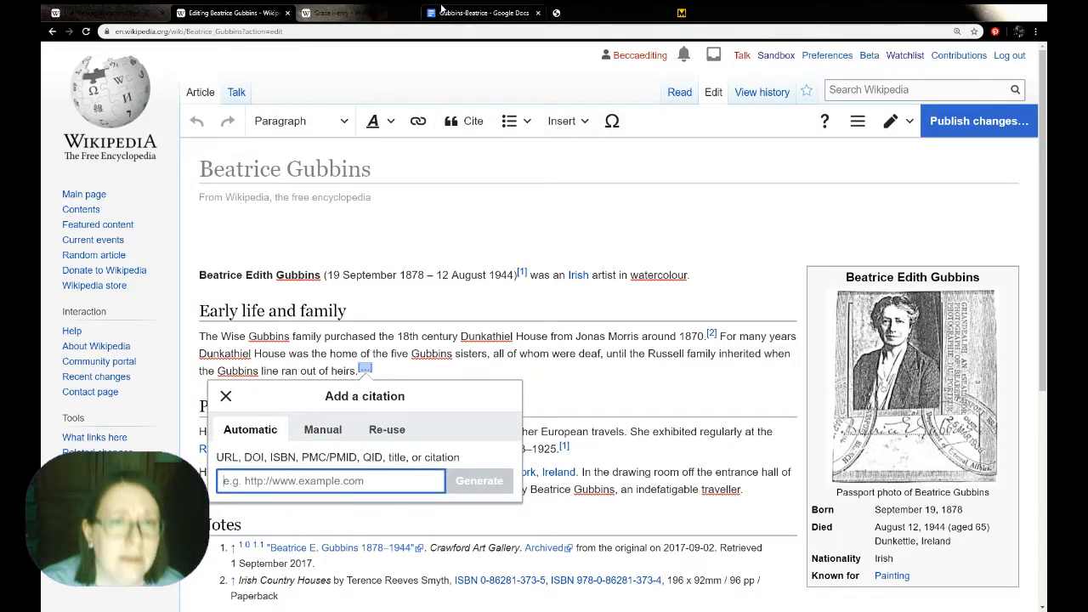
click(459, 13)
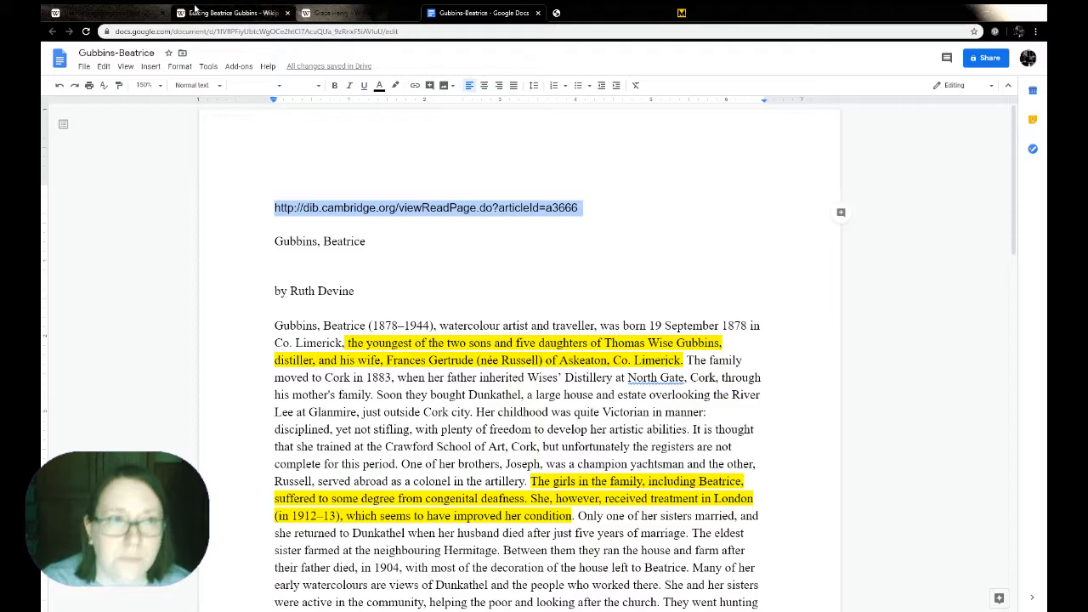
click(228, 13)
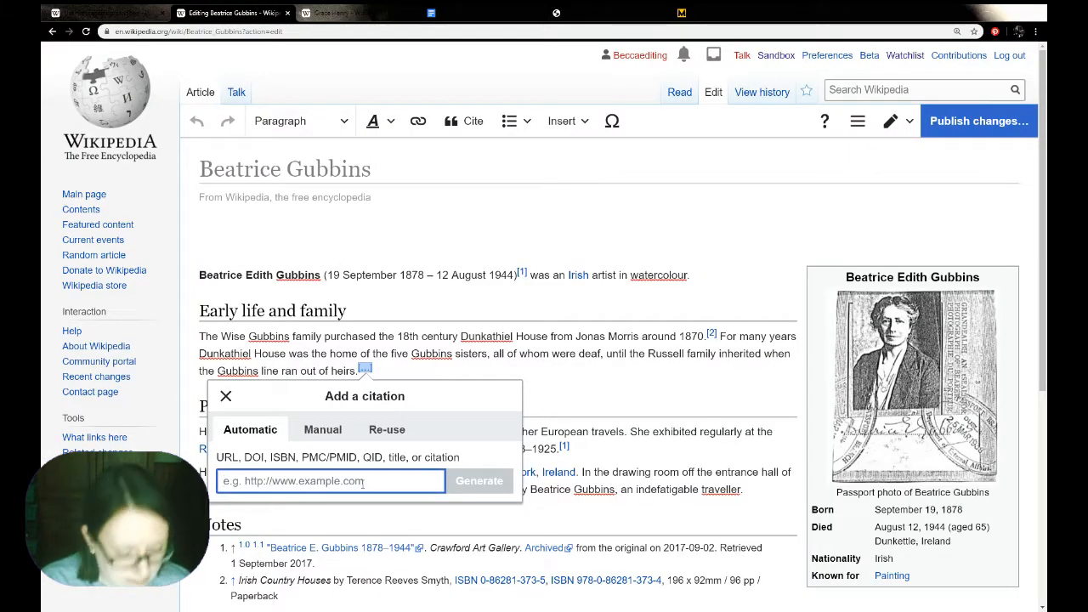
text(http://dib.cambridge.org/viewReadPage.do?articleId=a3069)
key(Return)
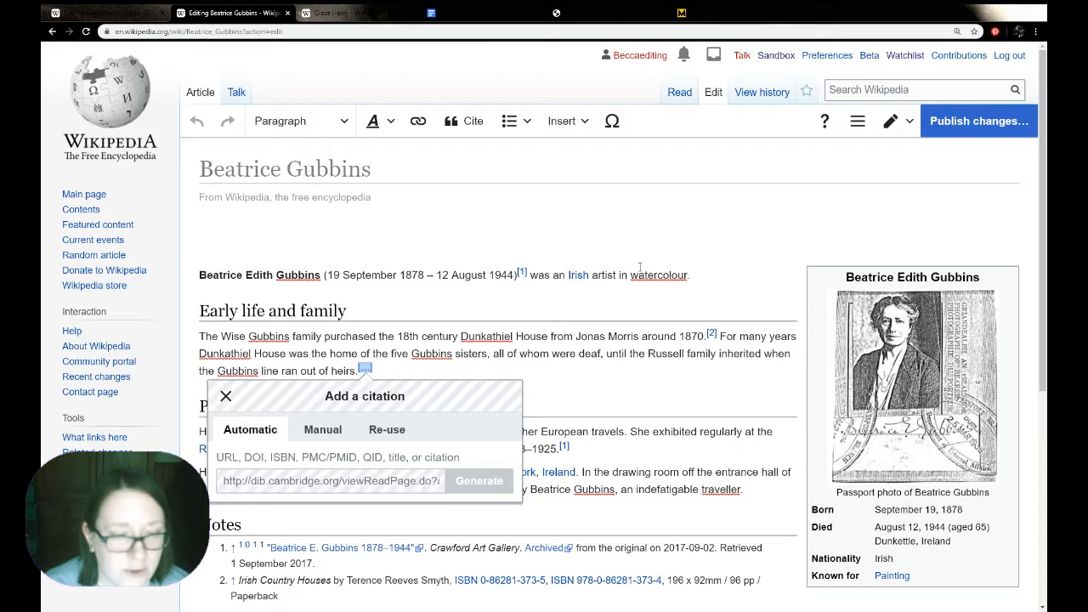
scroll(657, 326, down, 2)
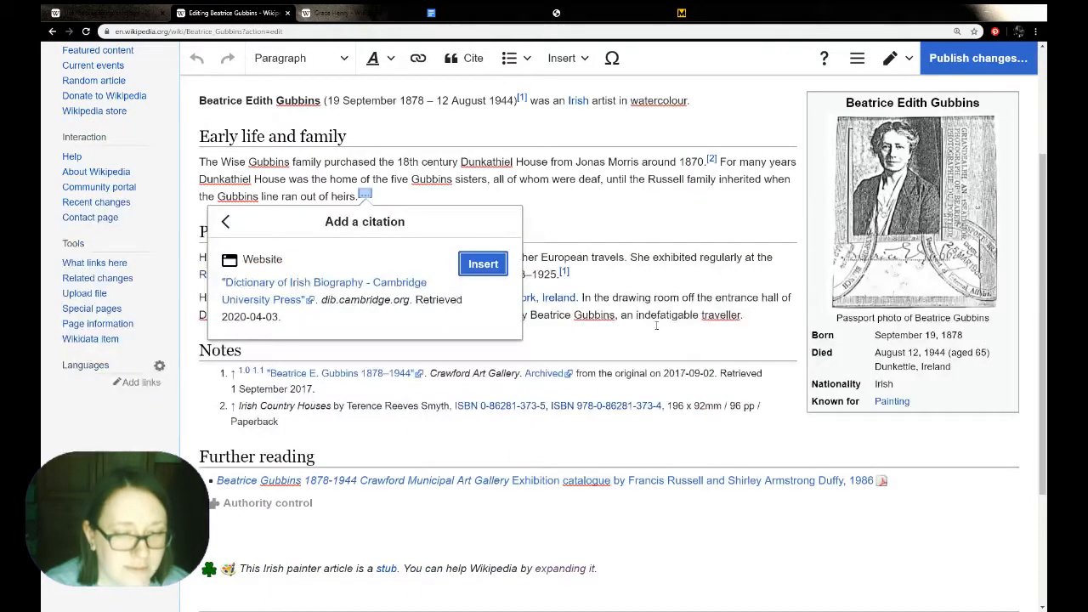
click(483, 267)
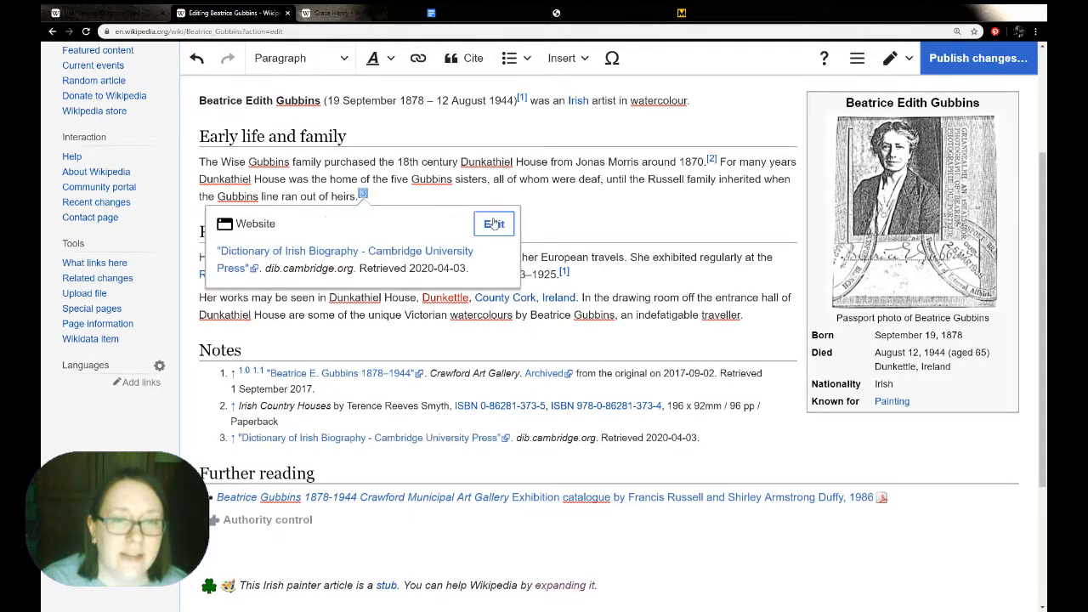
Step: In the new website citation, move "Dictionary of Irish Biography - Cambridge University Press" from the title to the name of the website
click(496, 224)
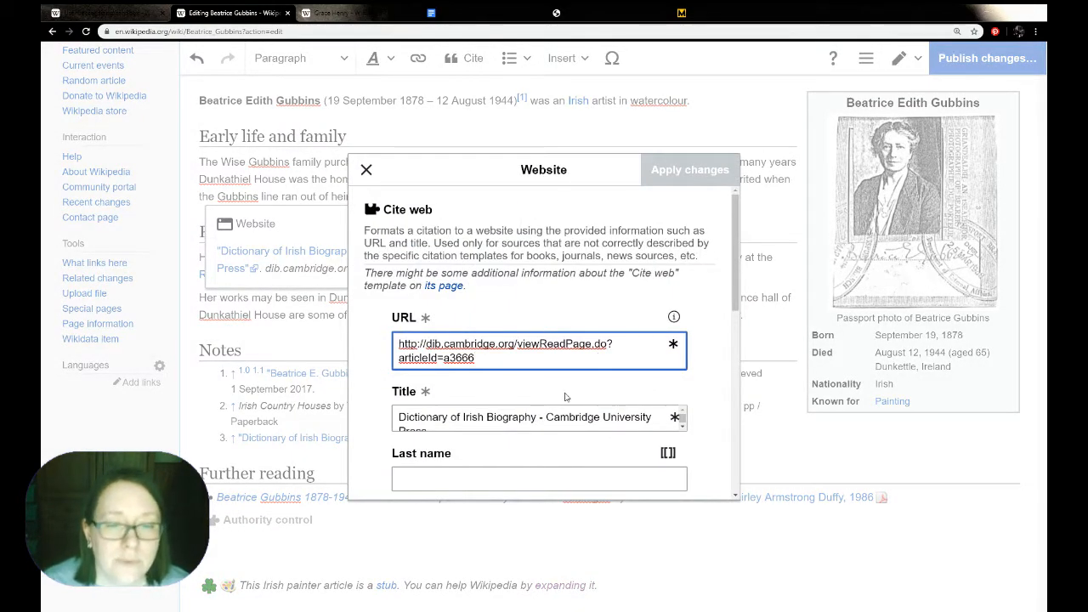
click(444, 341)
drag(444, 344, 368, 325)
key(ctrl+c)
key(BackSpace)
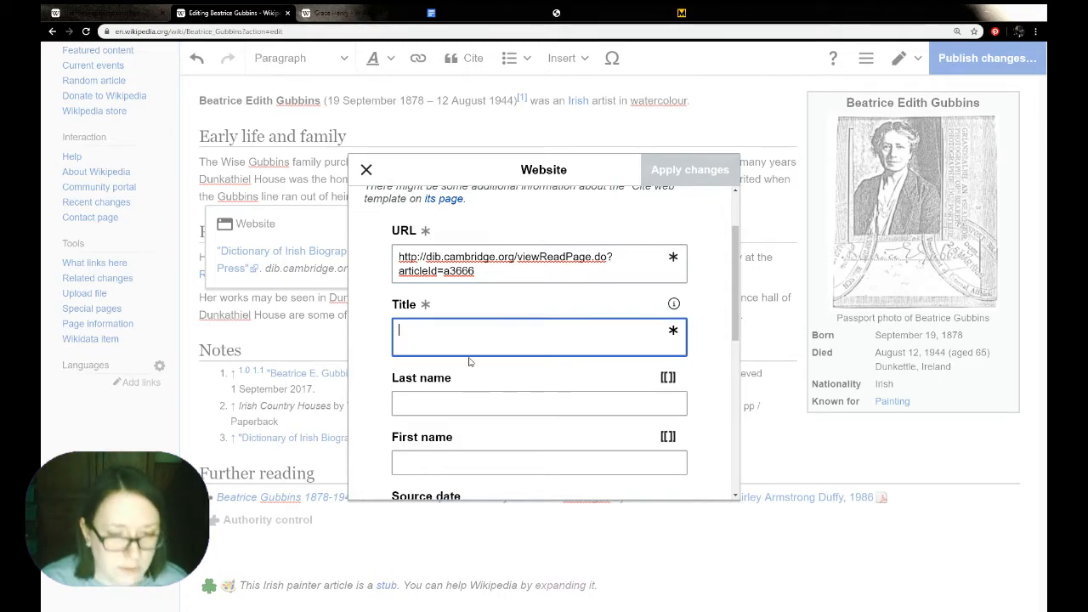
scroll(539, 353, down, 3)
click(544, 312)
key(ctrl+a)
key(ctrl+v)
scroll(581, 347, up, 2)
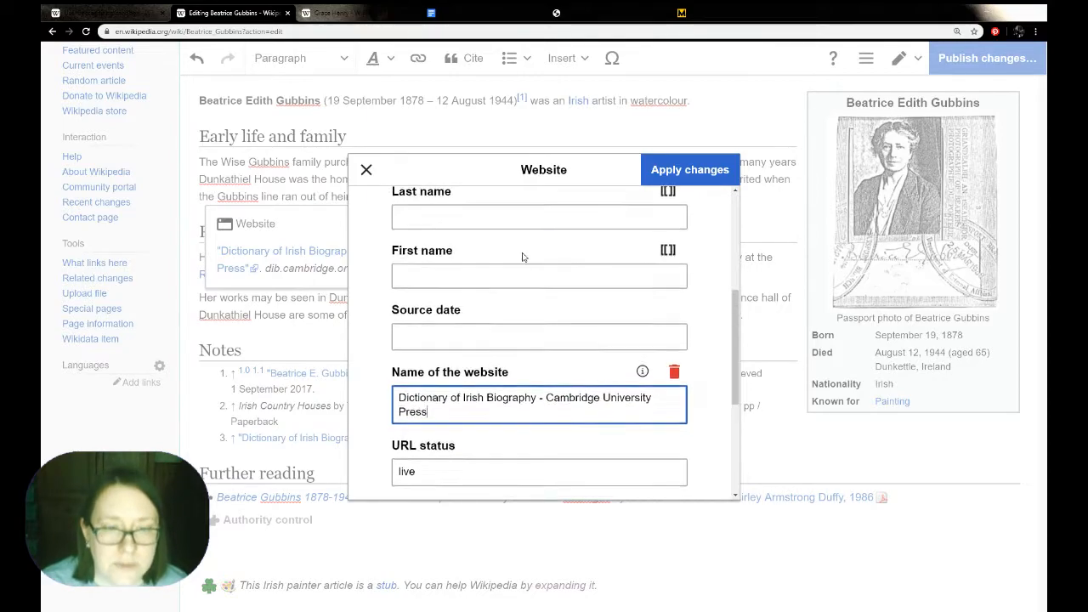
Step: Copy the entry heading "Gubbins, Beatrice" from the Gubbins-Beatrice document in Google Docs and paste it as the website citation's title in Wikipedia
click(468, 13)
drag(367, 245, 274, 244)
key(ctrl+c)
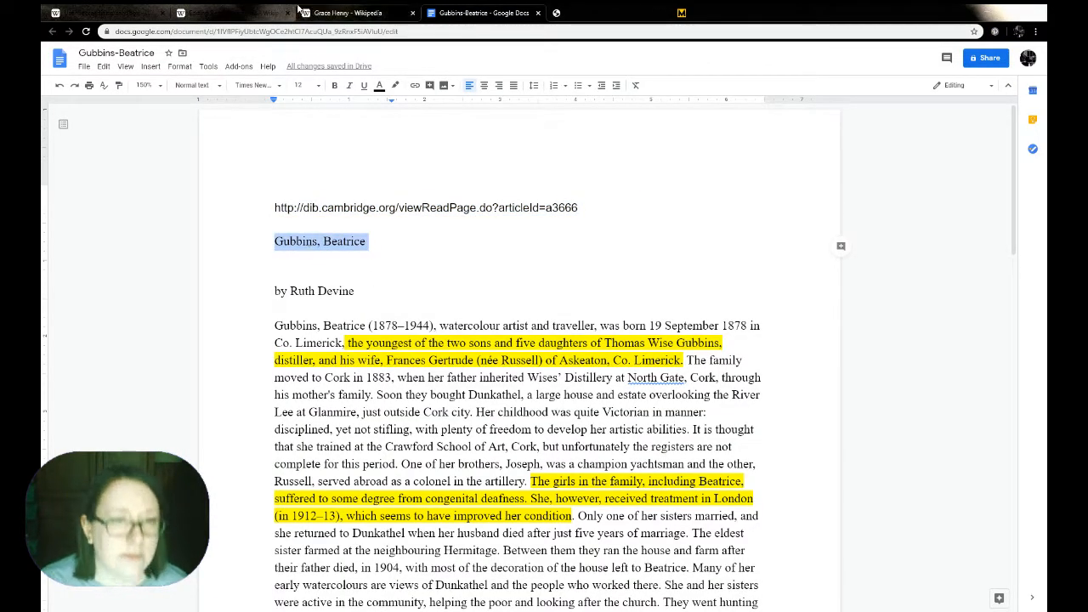
click(228, 13)
scroll(436, 303, up, 3)
click(463, 415)
key(ctrl+v)
Step: Fill in the citation author's last name, copied from the byline in the Google Docs document, and enter the author's first name
click(472, 13)
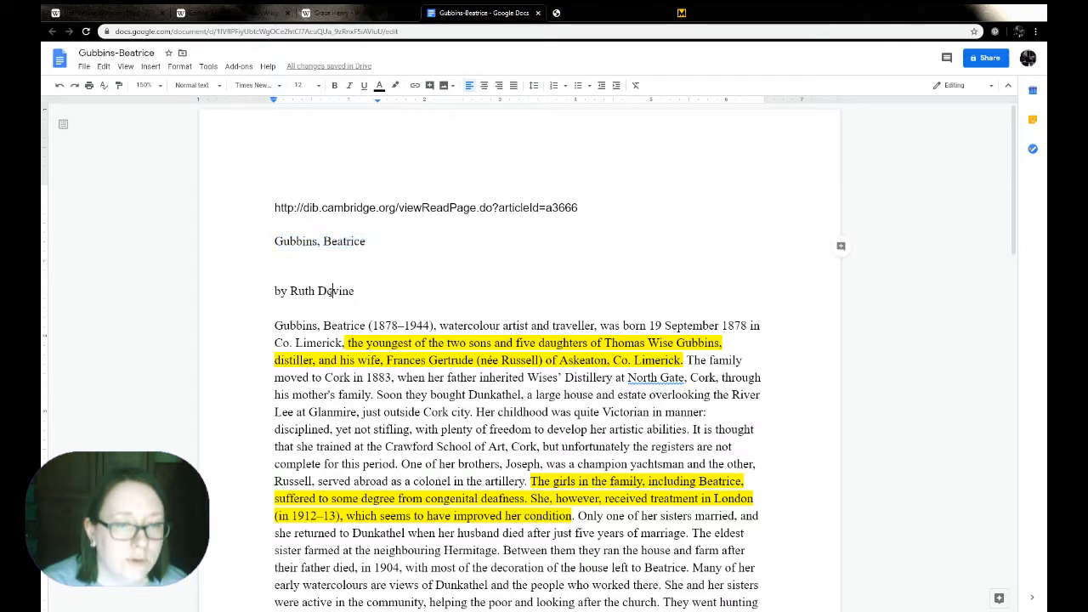
double_click(336, 291)
key(ctrl+c)
click(229, 13)
scroll(438, 397, down, 2)
click(438, 397)
key(ctrl+v)
click(442, 452)
text(Ruth)
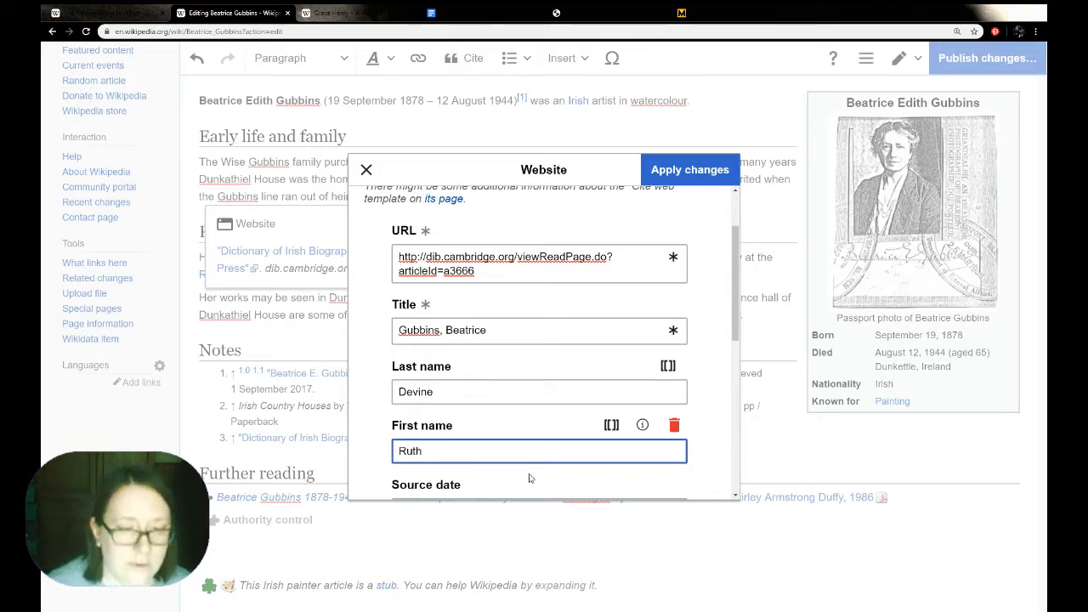
Step: Set the citation's source date to 2009, check the remaining fields down to the URL access date, and apply the changes
scroll(455, 364, down, 1)
click(481, 423)
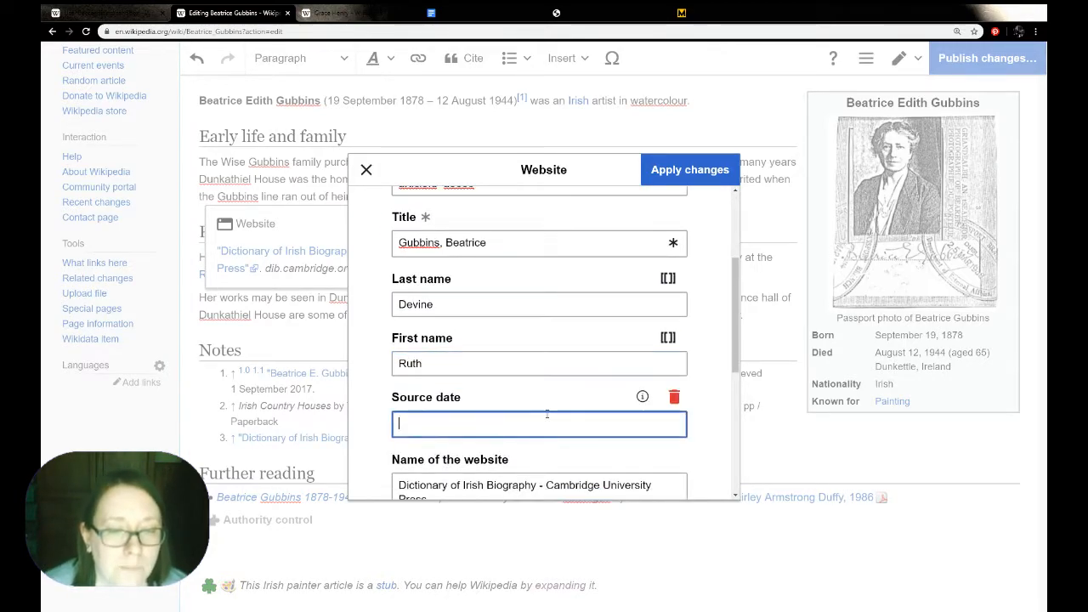
text(2009)
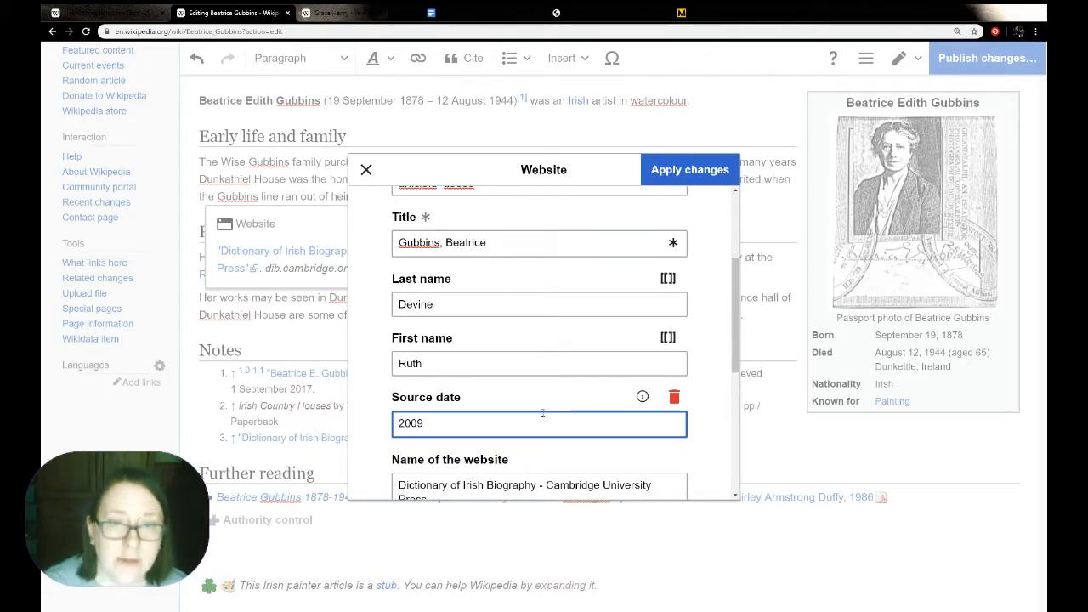
scroll(504, 362, down, 2)
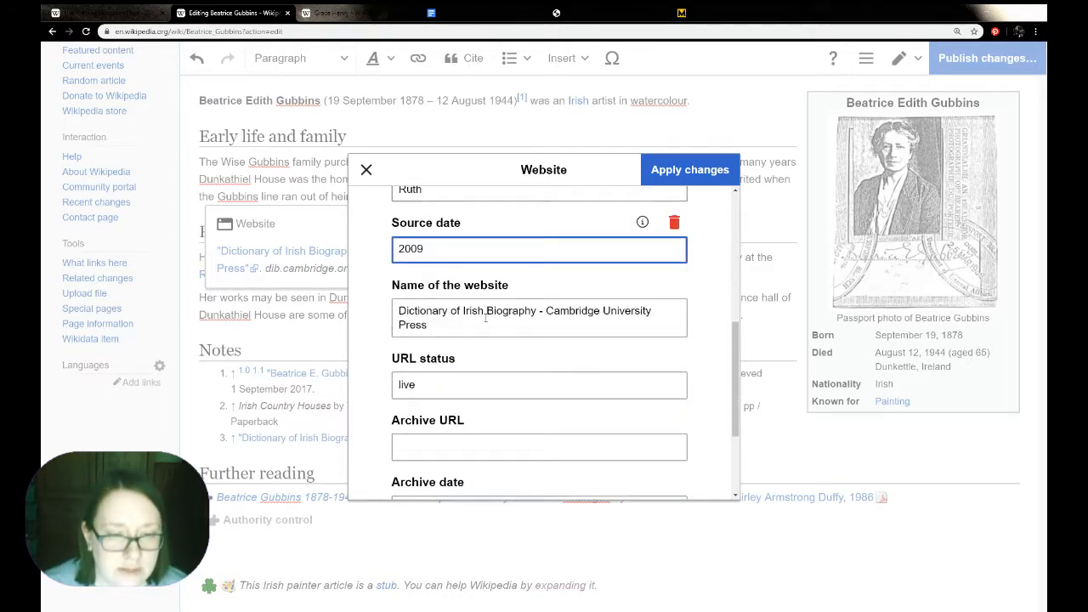
scroll(505, 375, down, 1)
scroll(506, 375, down, 1)
click(560, 429)
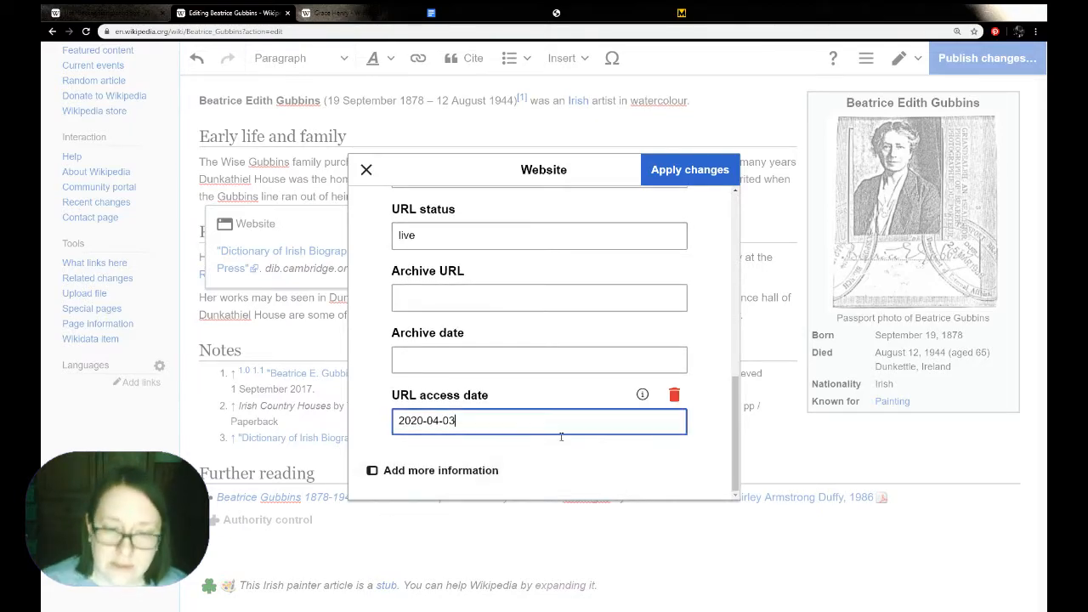
click(689, 170)
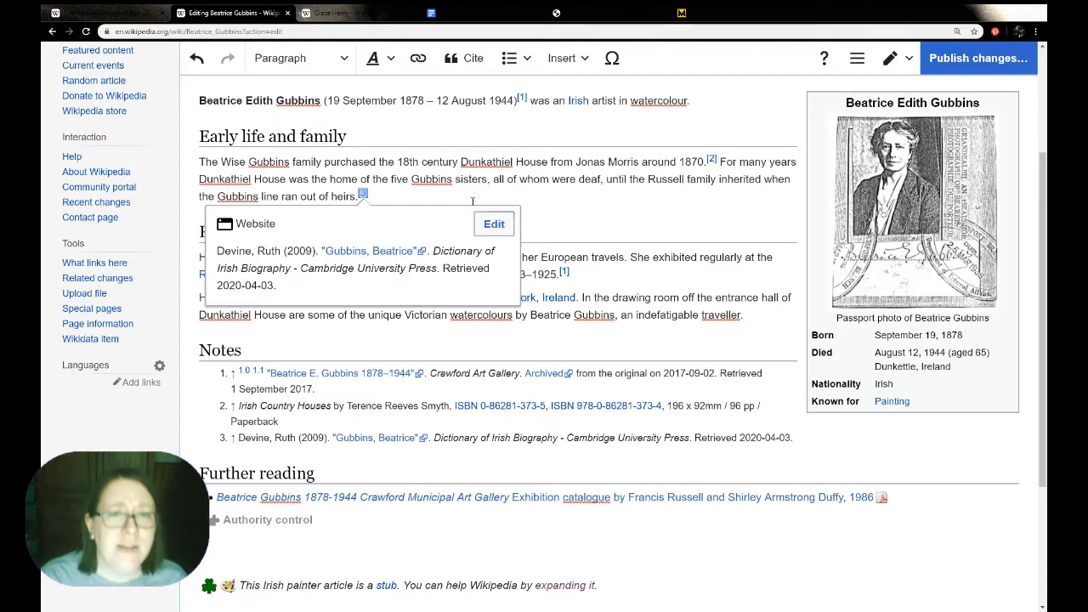
click(522, 193)
click(602, 179)
text(,)
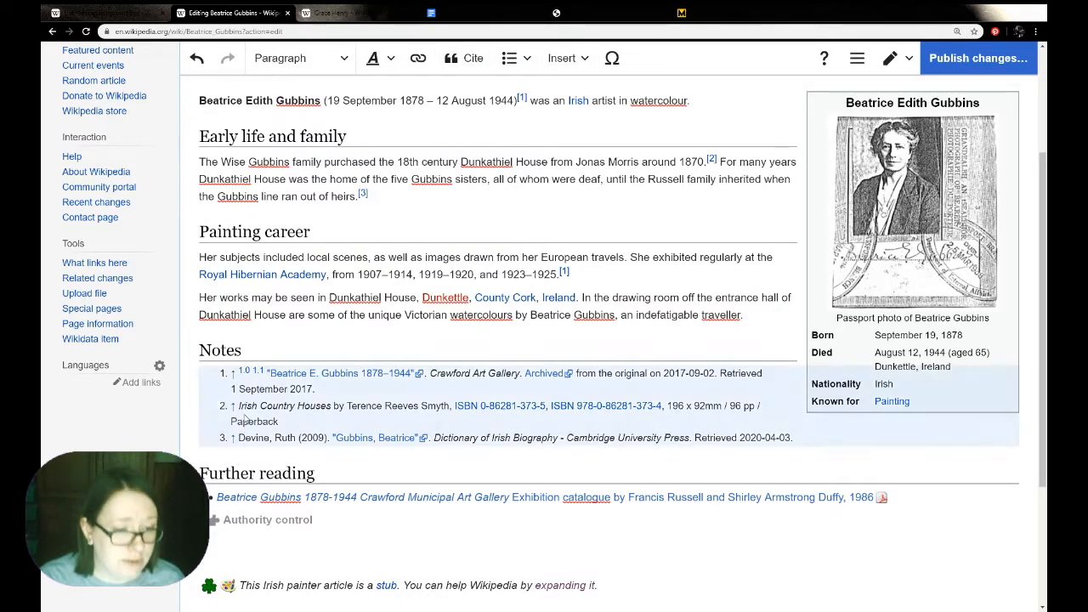
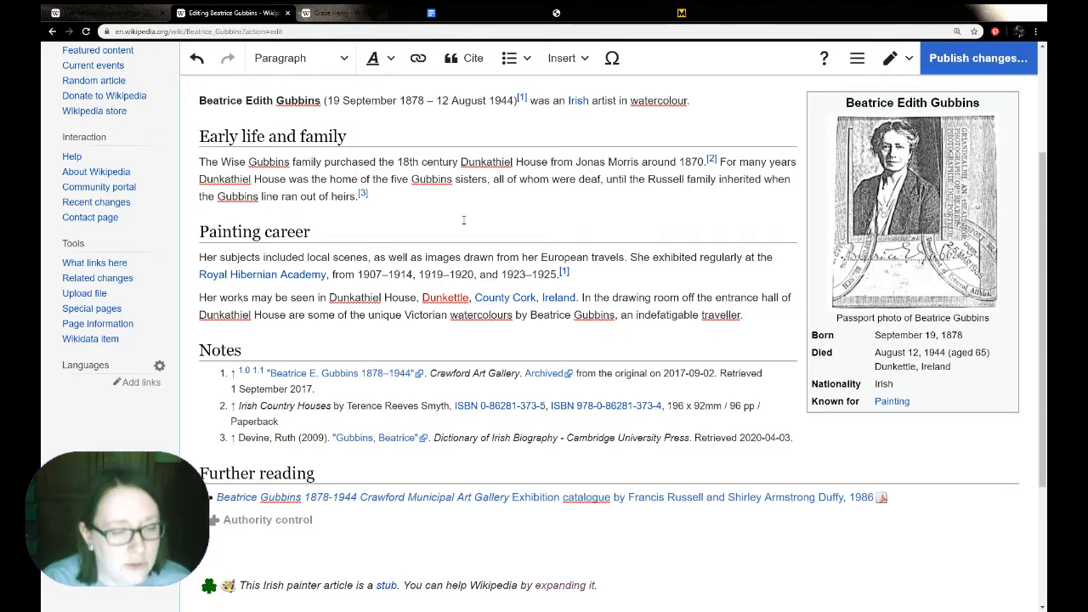
Step: Rename the "Notes" section heading as "References"
click(373, 348)
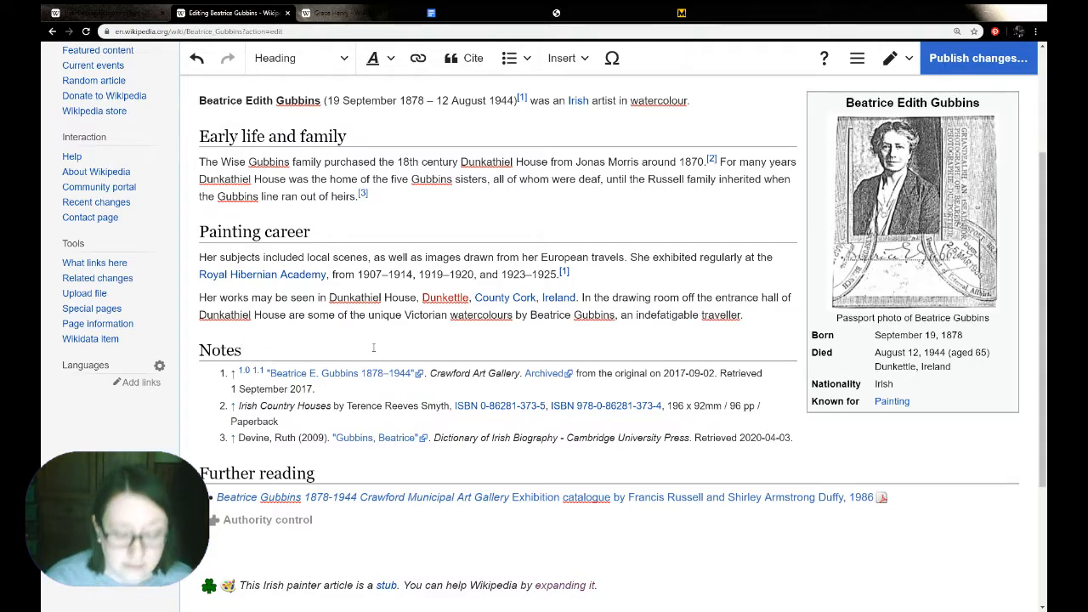
key(BackSpace)
key(BackSpace)
key(BackSpace)
key(BackSpace)
key(BackSpace)
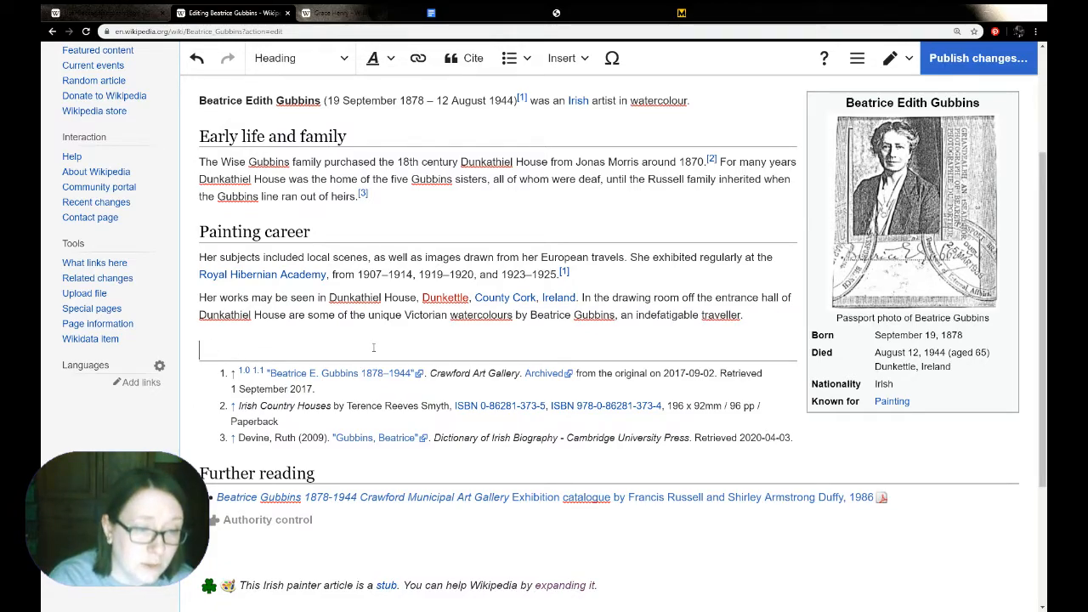
text(Referenc)
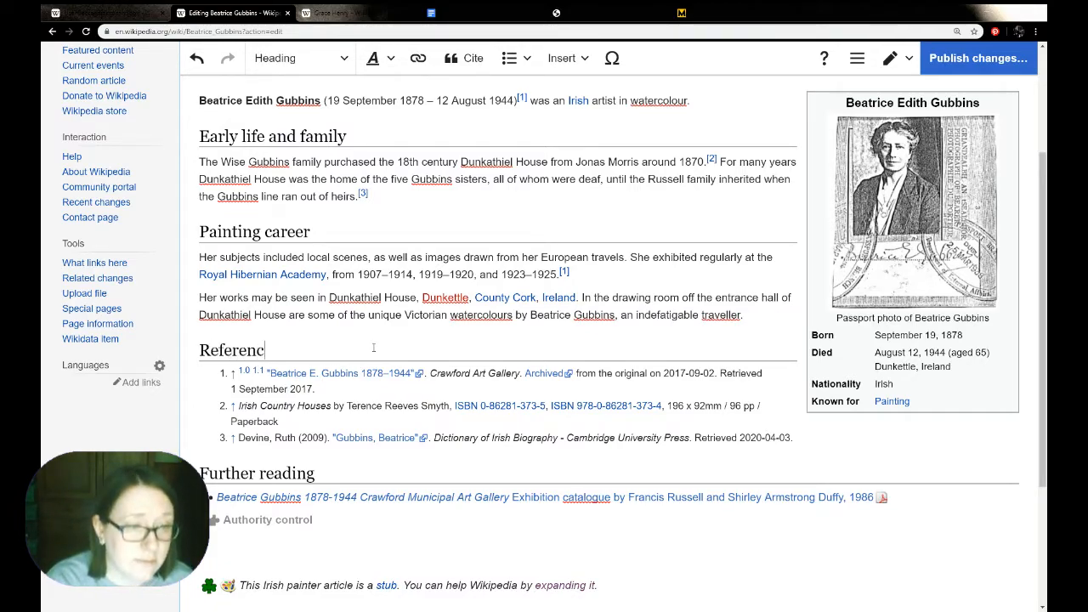
text(ea)
key(BackSpace)
text(s)
click(754, 315)
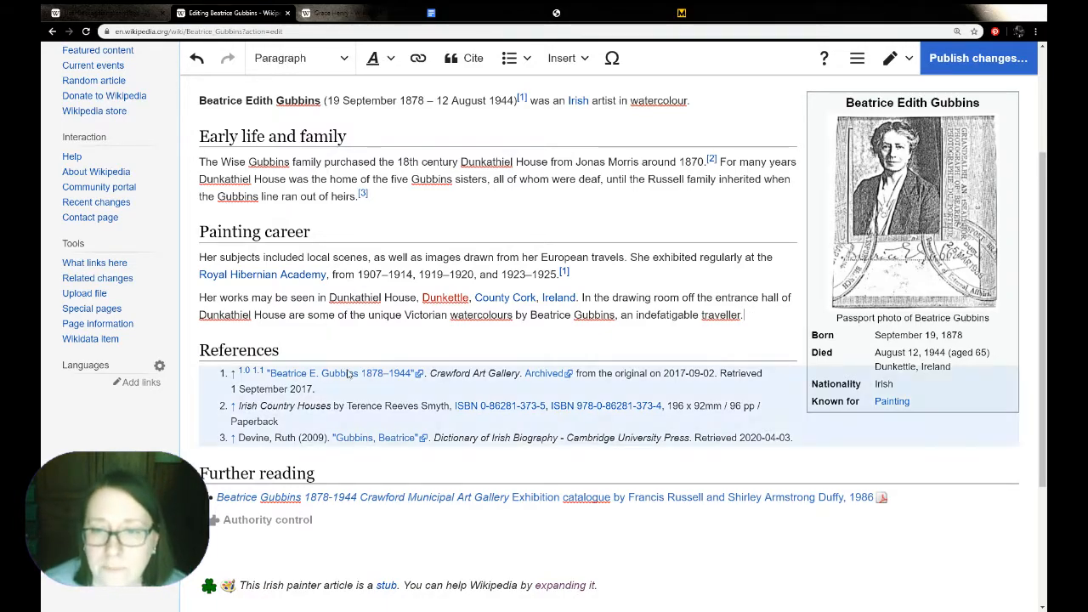
Step: Copy the highlighted passage about her parents from the Google Docs document and paste it above the first "Early life and family" paragraph in the Wikipedia article
scroll(456, 197, up, 1)
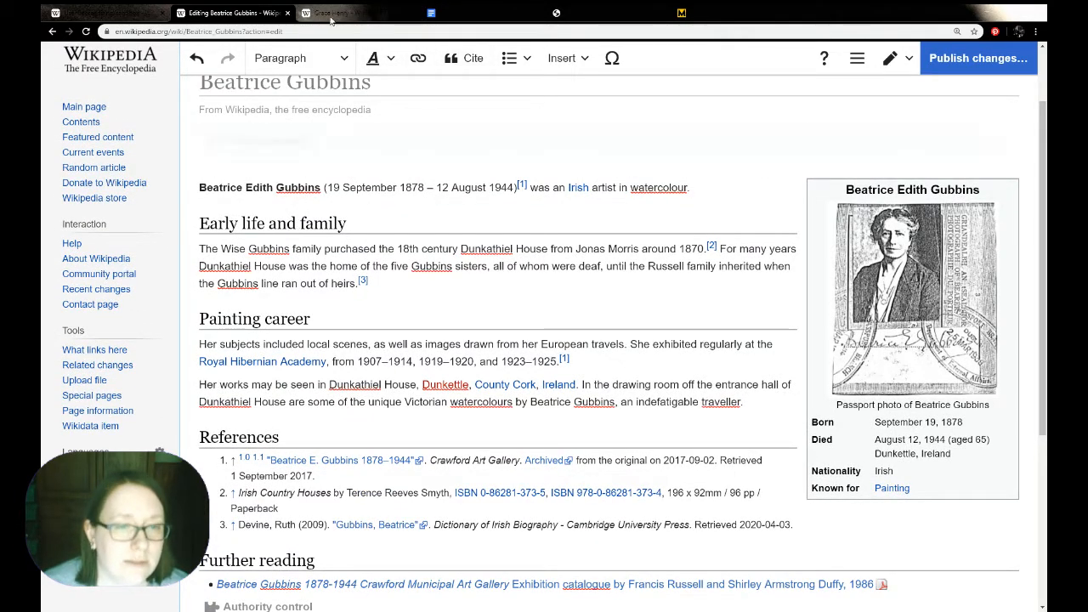
click(483, 13)
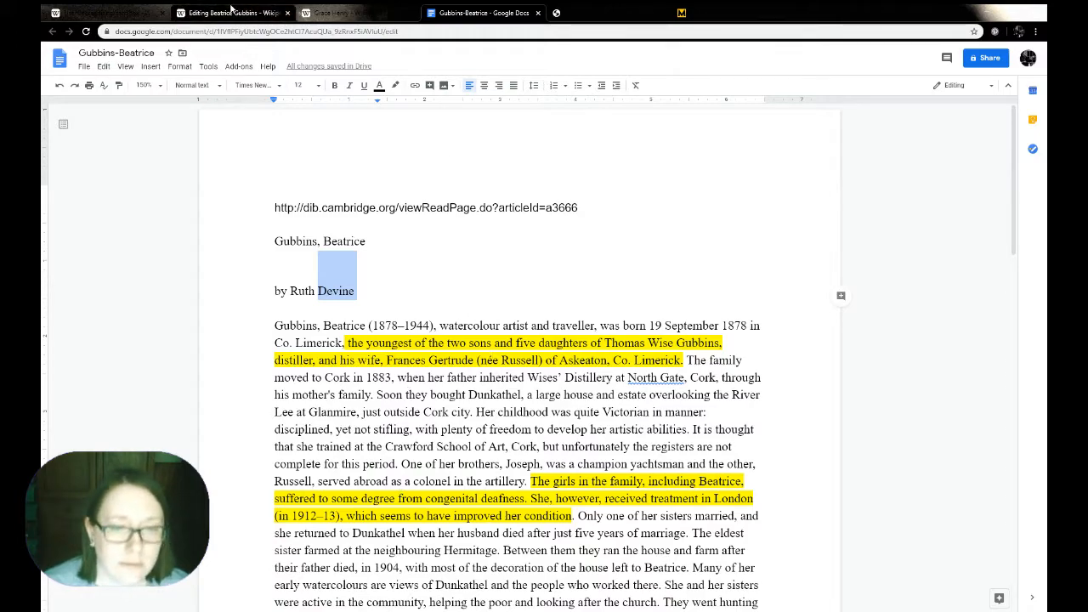
drag(347, 343, 683, 360)
key(ctrl+c)
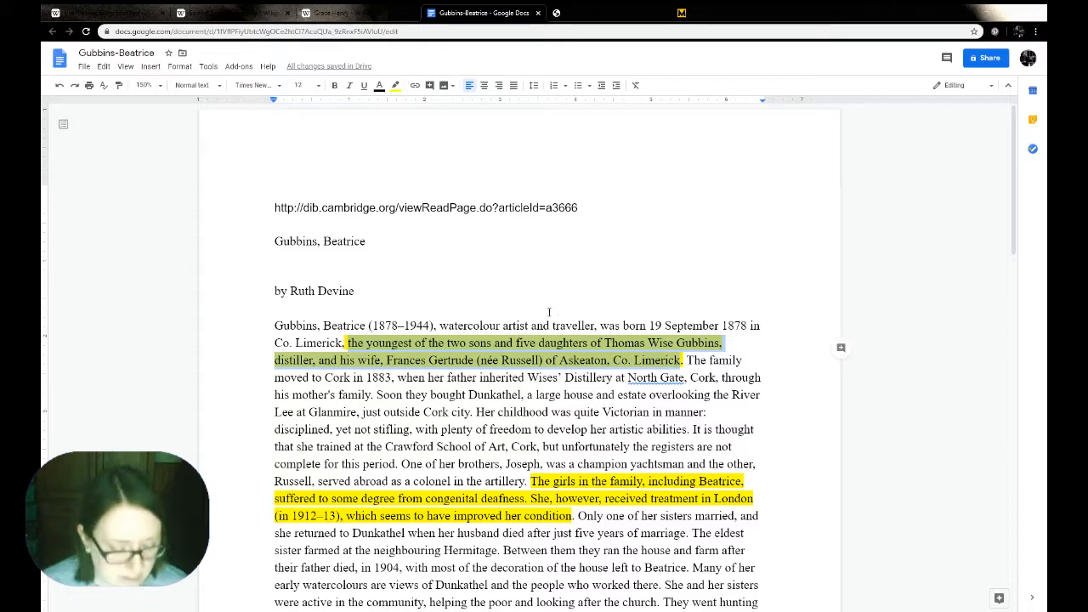
click(229, 13)
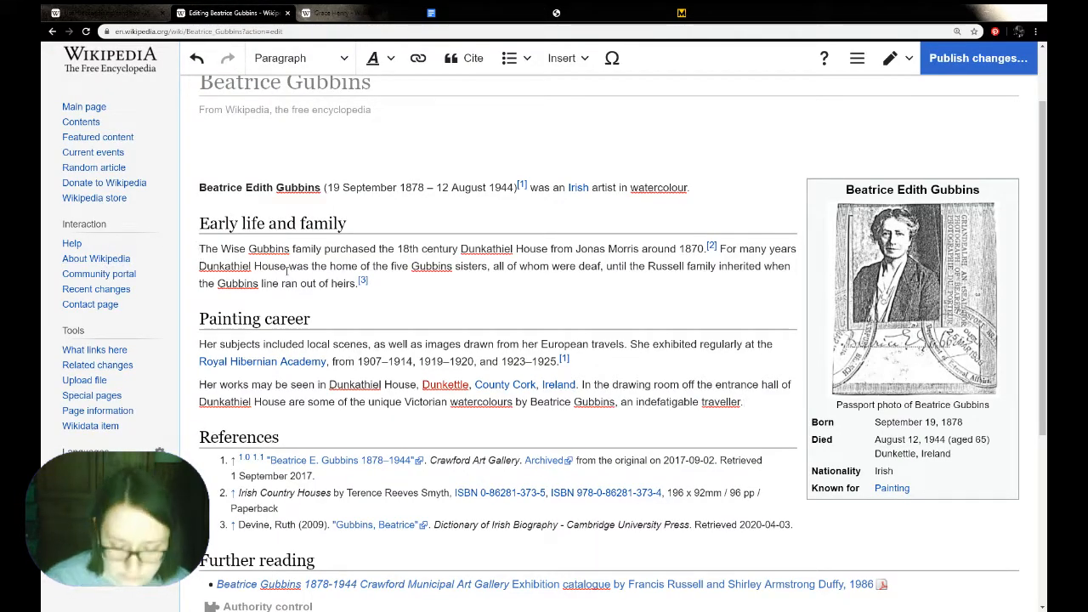
key(Return)
key(Return)
key(Up)
key(ctrl+v)
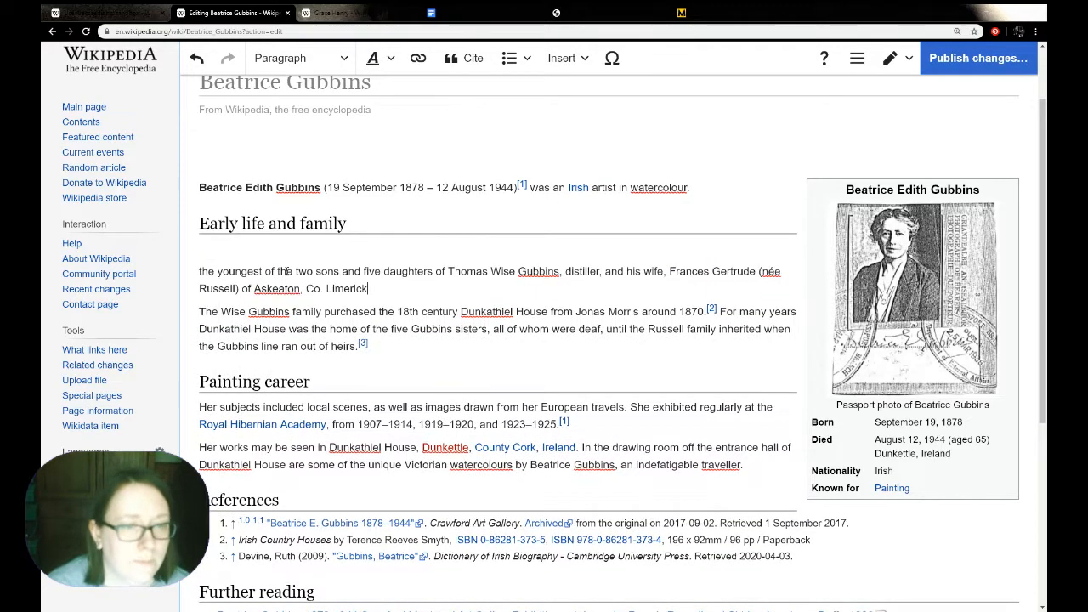
Step: On the empty line above the pasted passage, write the opening "Beatrice Edith Gubbins was born in County Limerick on"
click(249, 253)
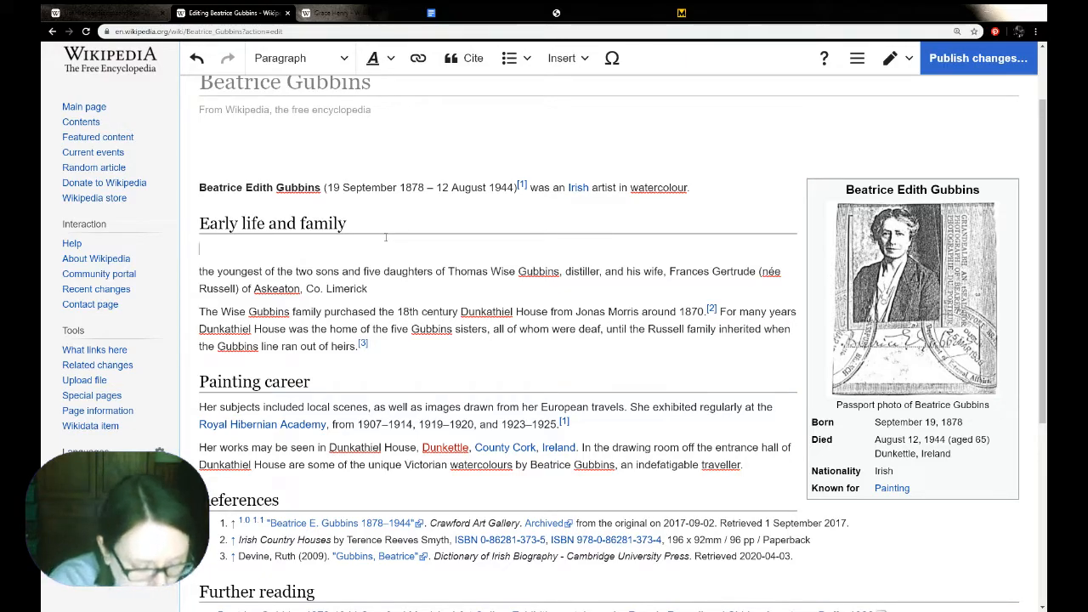
text(Bea)
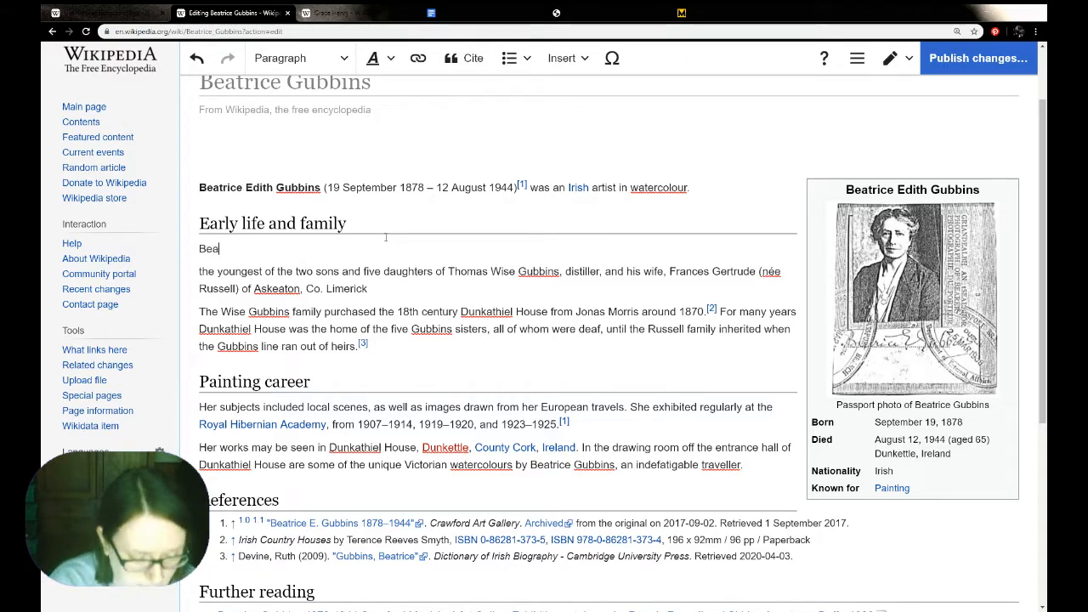
text(trice Ed)
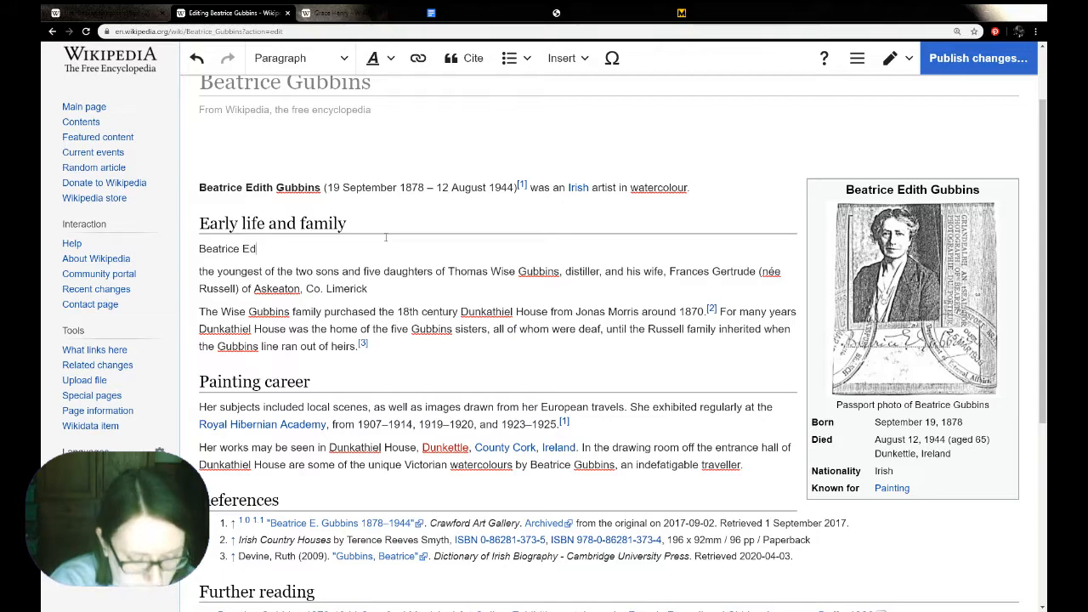
text(ith Gubb)
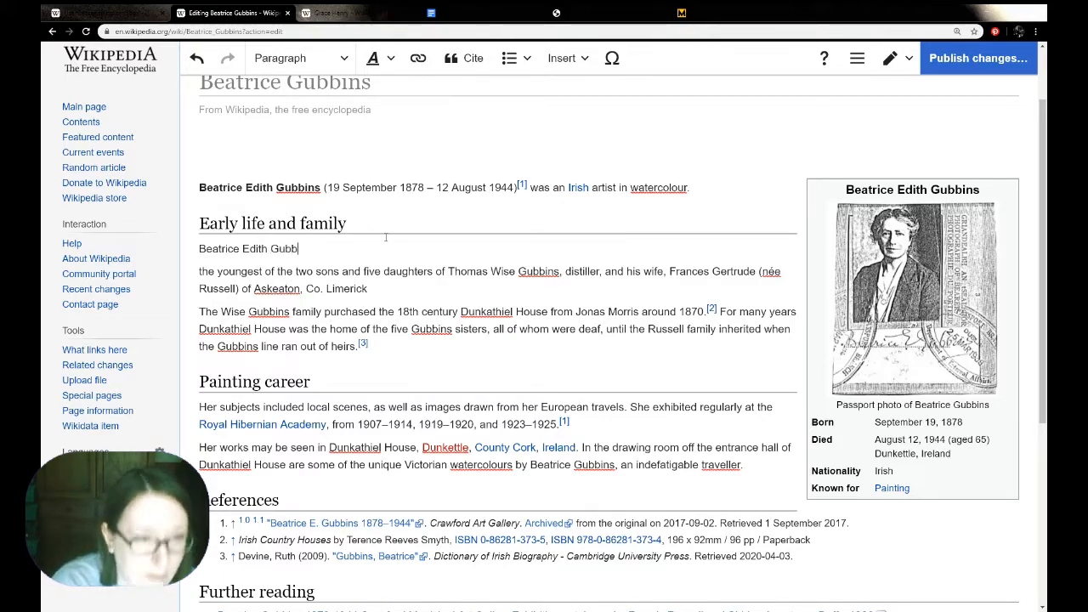
text(ins was born in Cou)
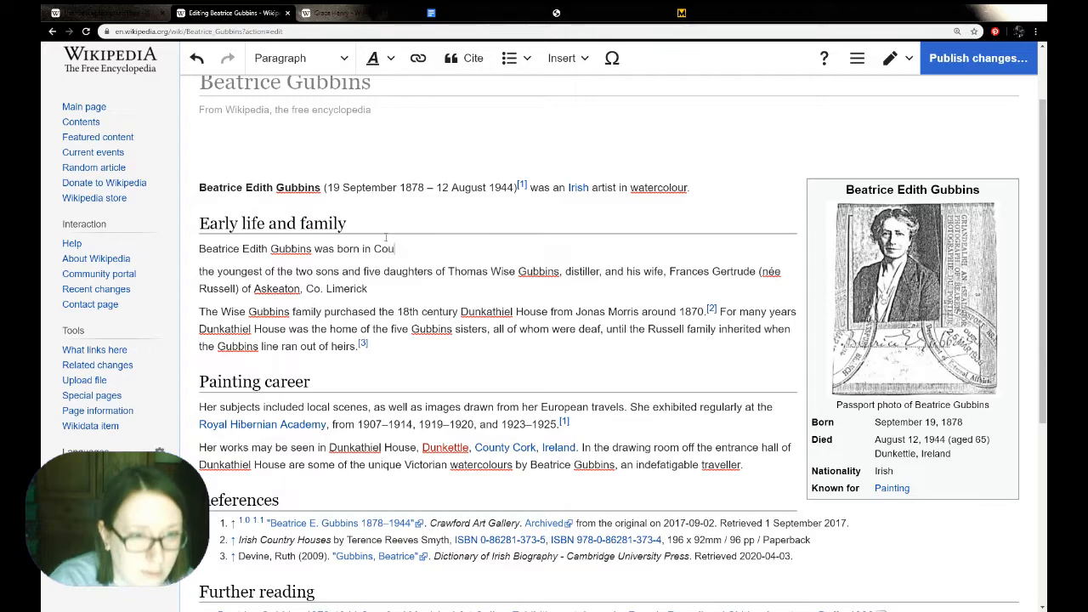
text(nty Limer)
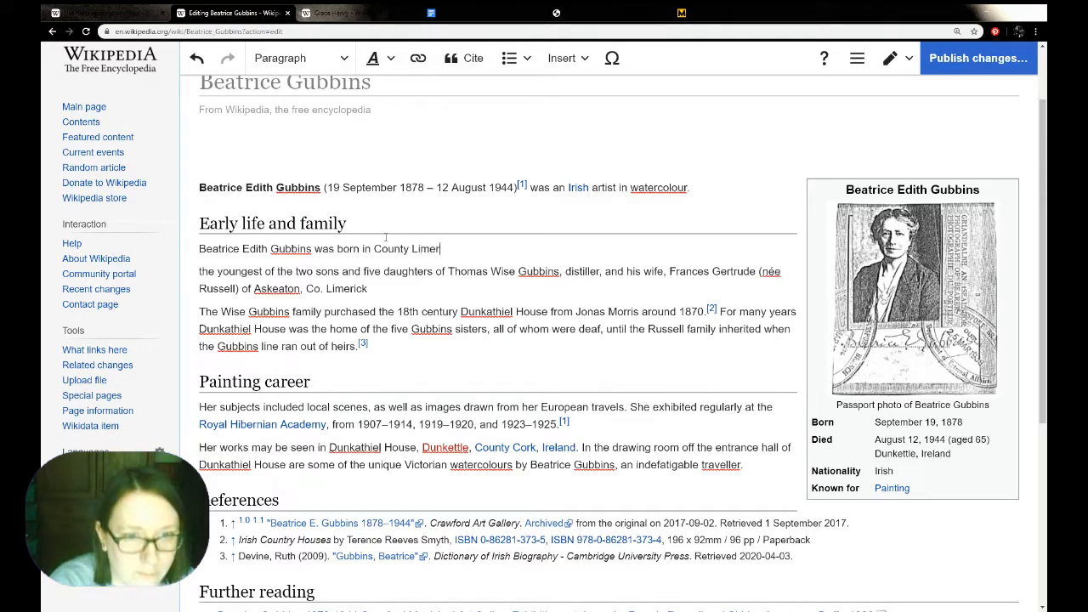
text(ick on 190)
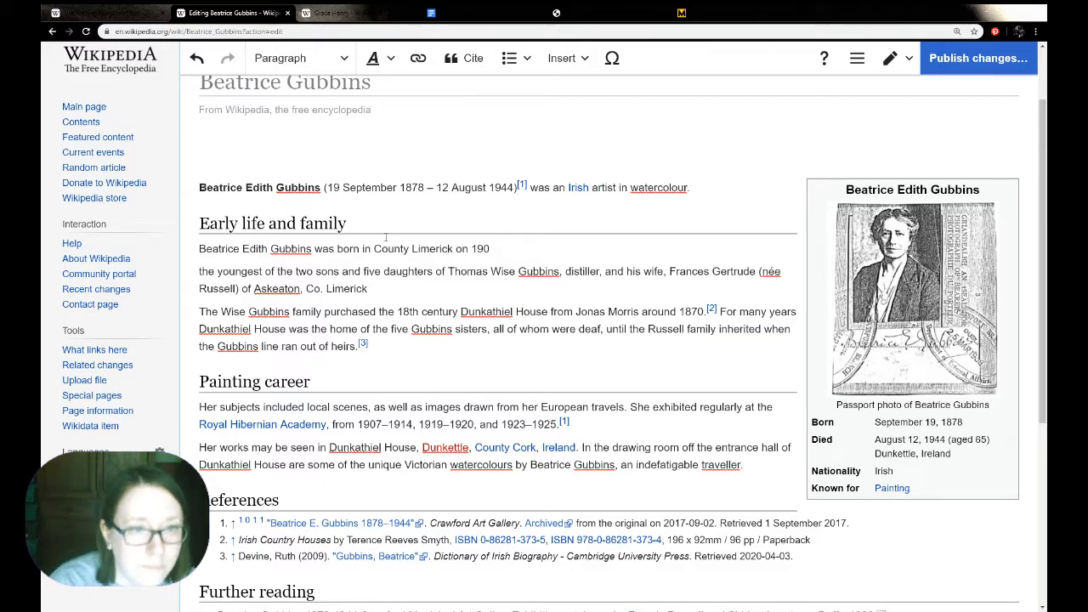
Step: Replace the mistyped "190" in the new sentence with the birth date copied from the article's lead
drag(423, 187, 326, 188)
key(ctrl+c)
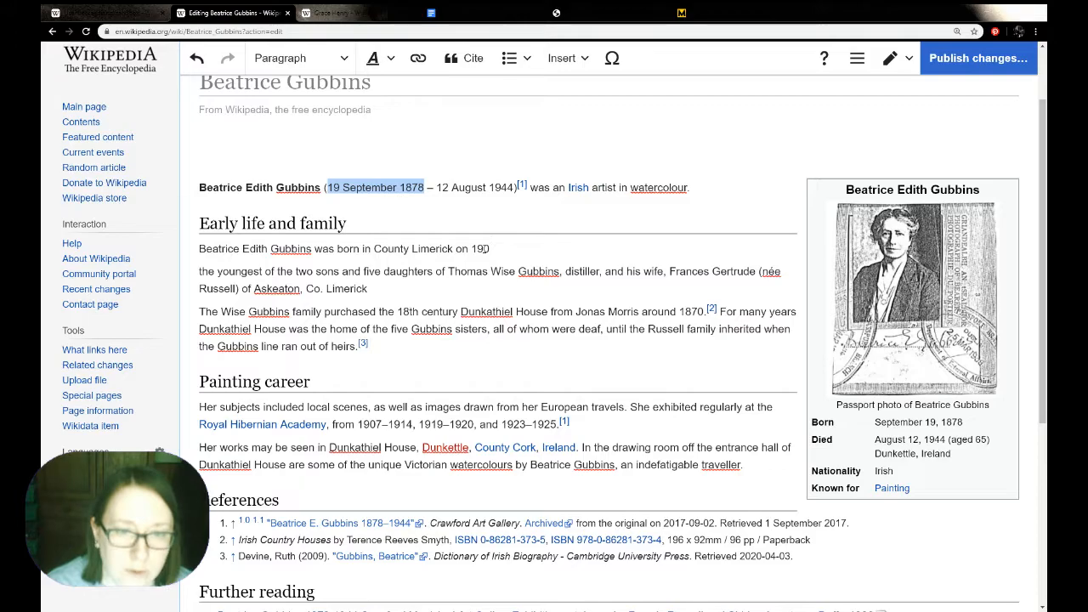
double_click(482, 248)
key(ctrl+v)
Step: End the birth sentence and continue with "She was the youngest child of", correcting the misspelling of "child"
text(. She was the )
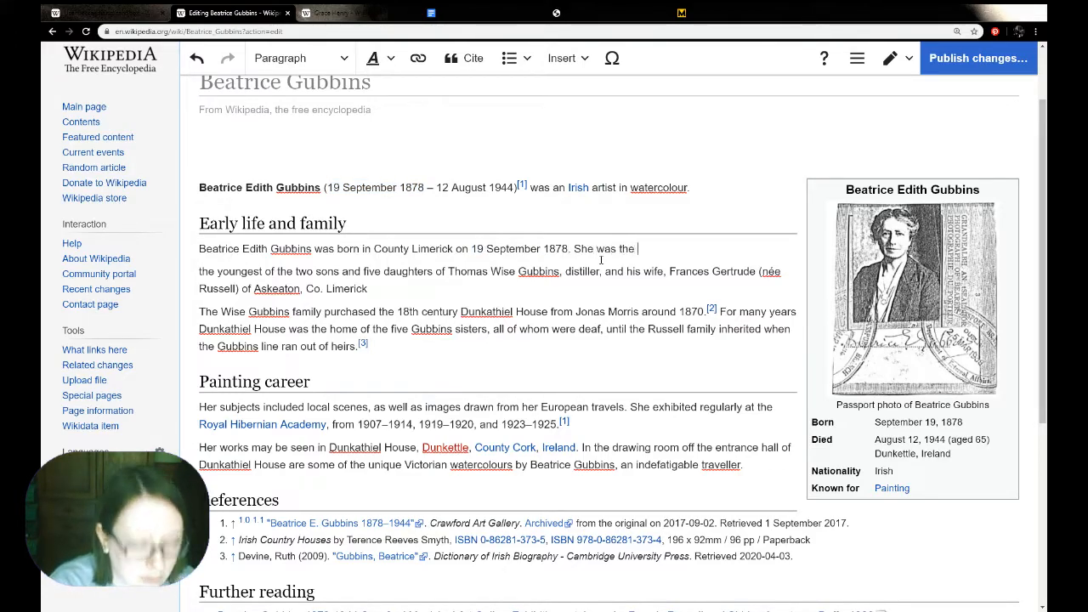
text(youngest sh)
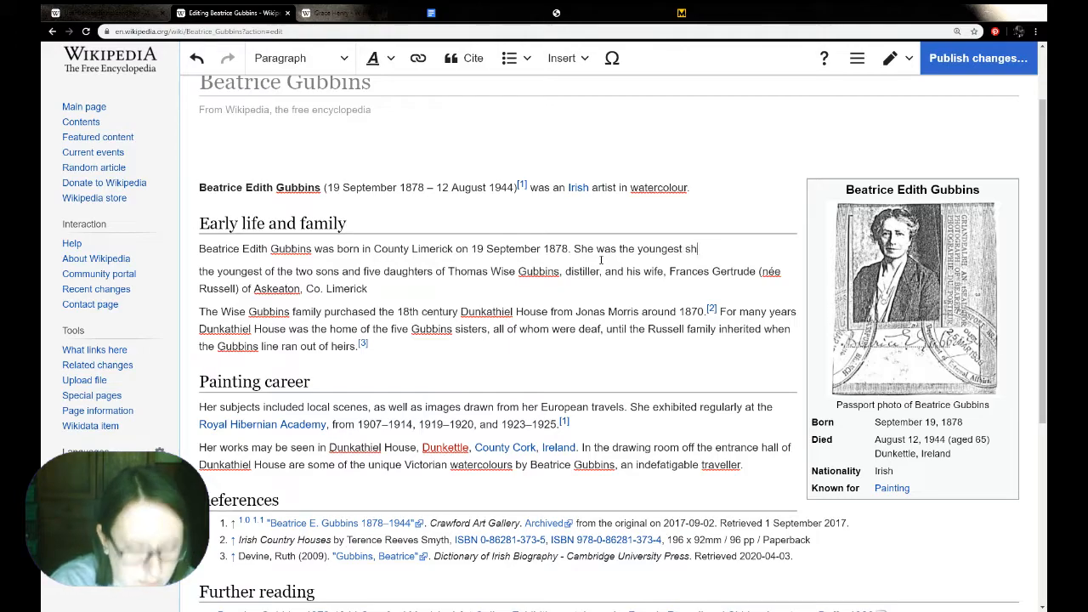
text(ild of)
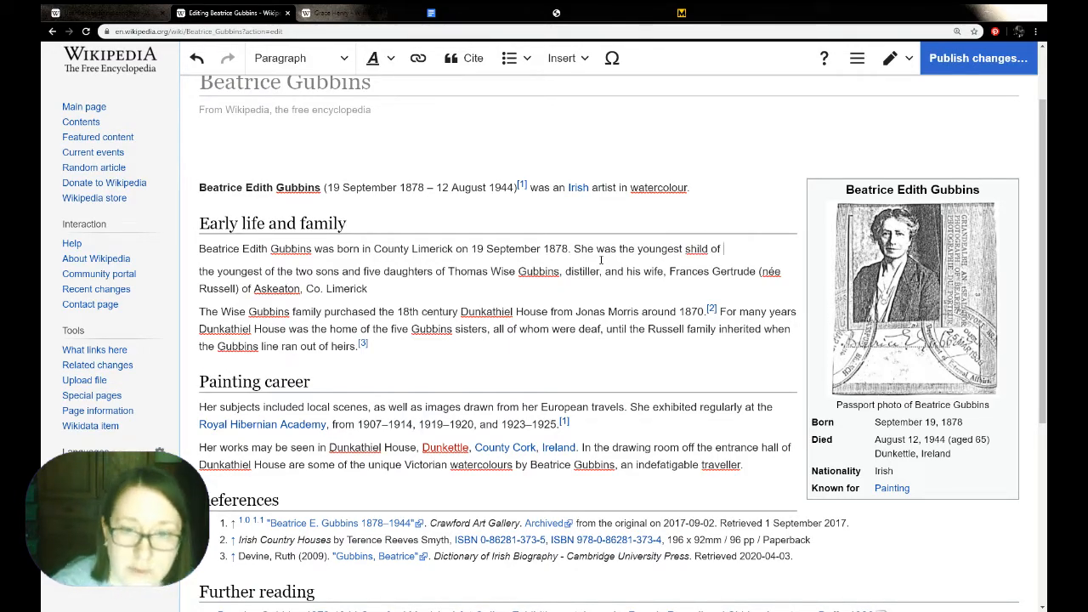
click(692, 248)
key(BackSpace)
text(c)
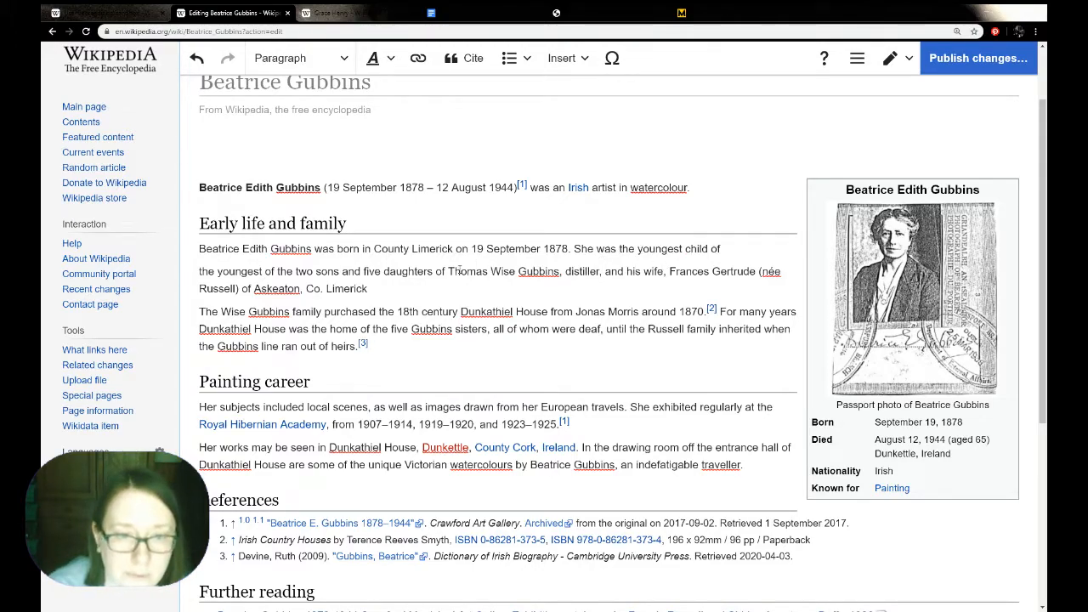
Step: Continue the "youngest child of" sentence with the father's name and the mother's name including her née surname, copied from the pasted passage and joined by "and"
drag(448, 271, 560, 271)
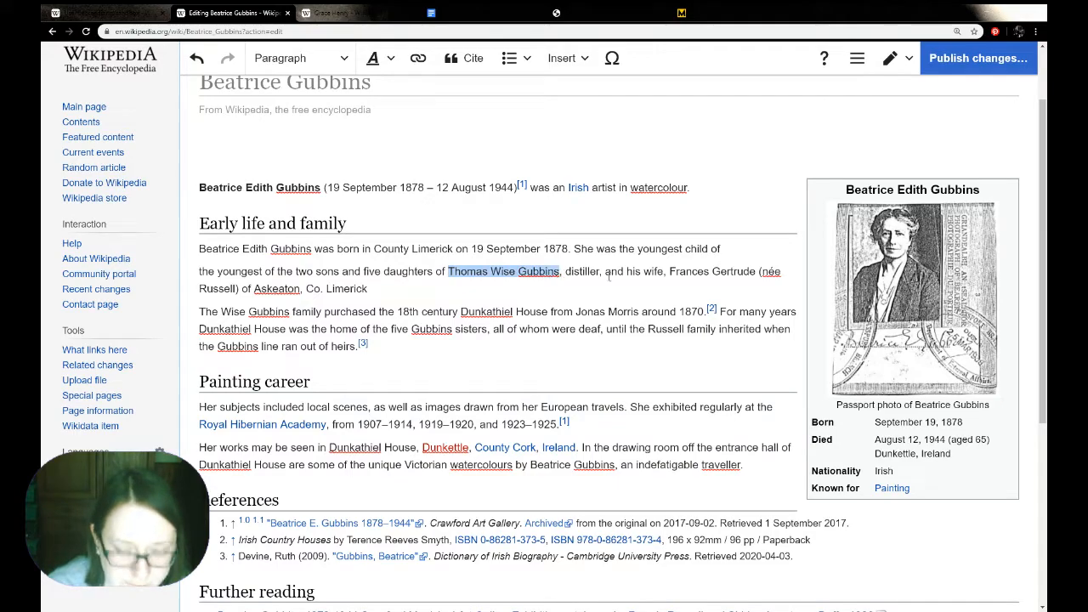
click(733, 248)
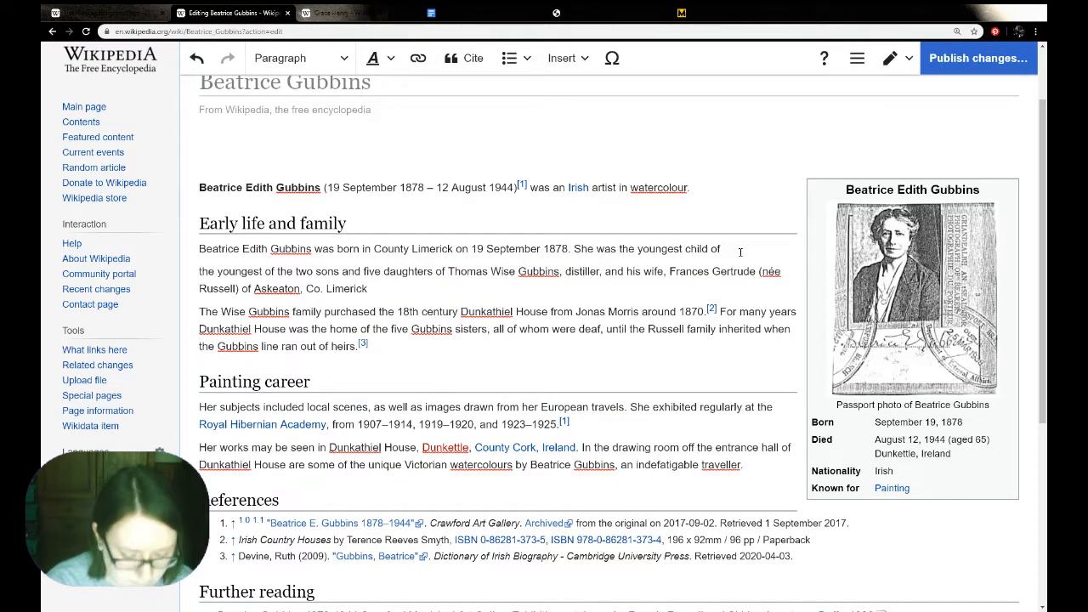
key(ctrl+v)
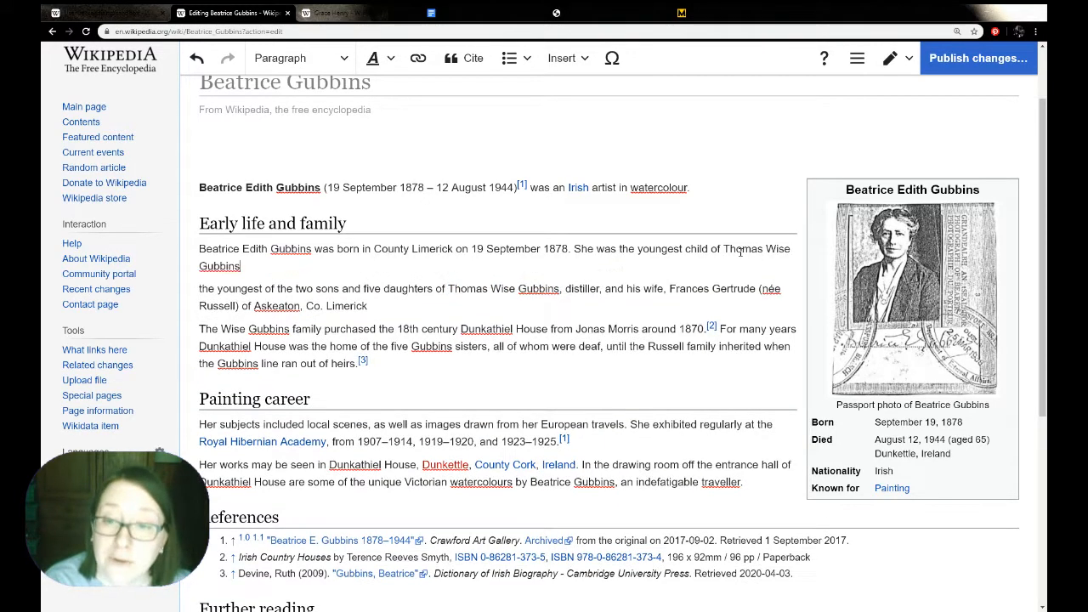
text(and)
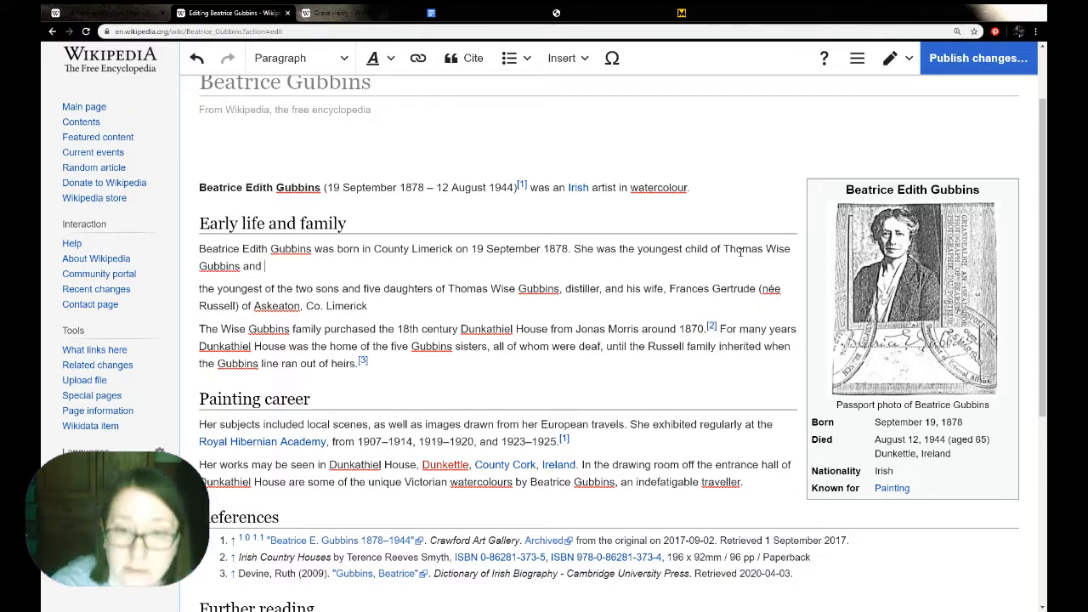
drag(669, 290, 243, 304)
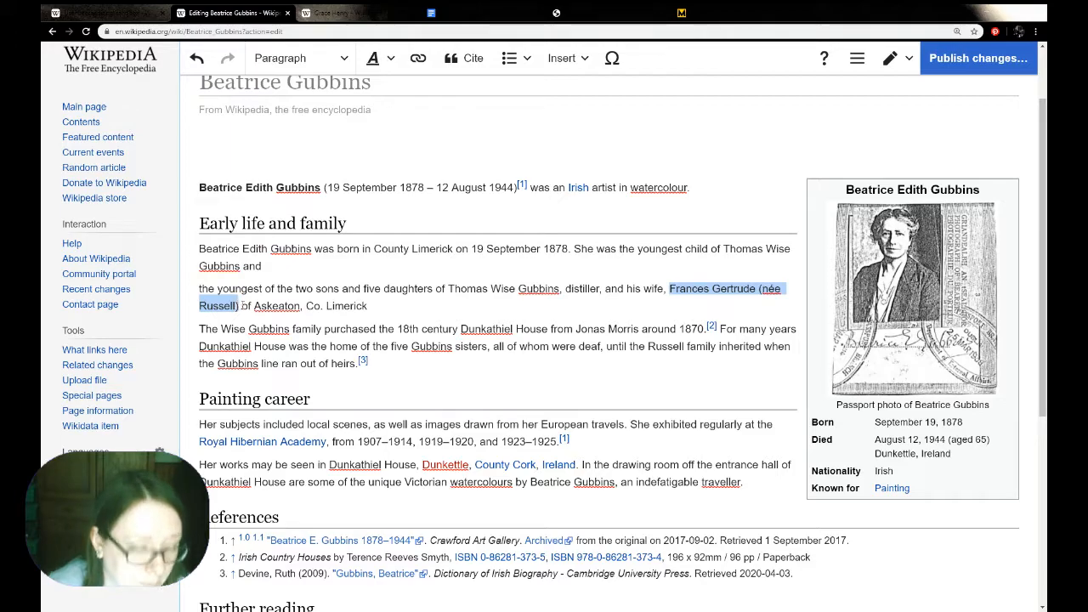
click(292, 268)
key(ctrl+v)
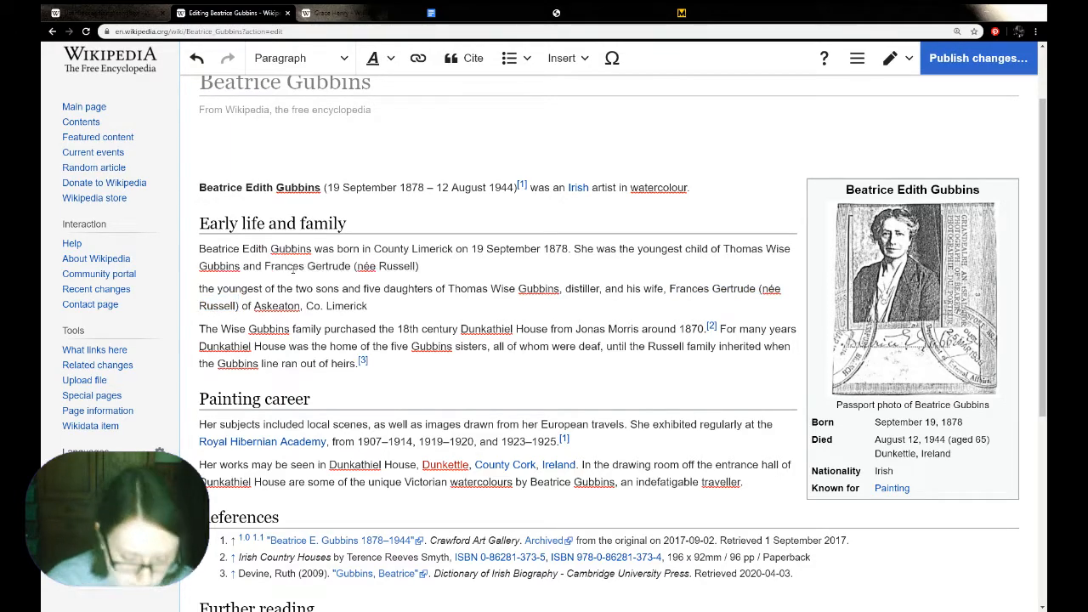
Step: End the parents sentence and add "She had two brothers and four sisters. Her father was a distiller.", copying "distiller" from the pasted passage
text(. She had )
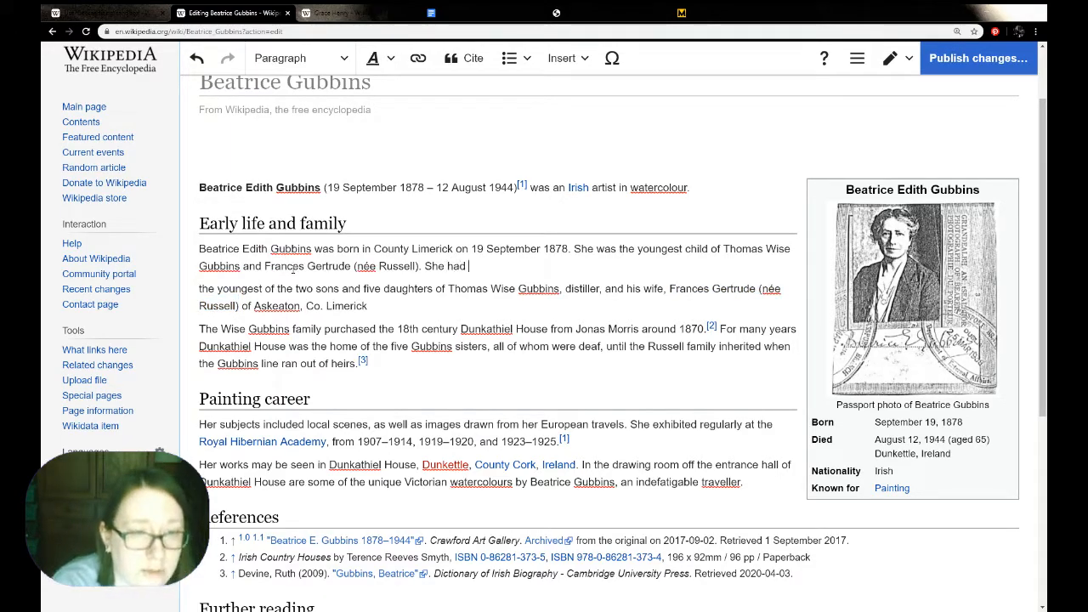
text(two brothers and)
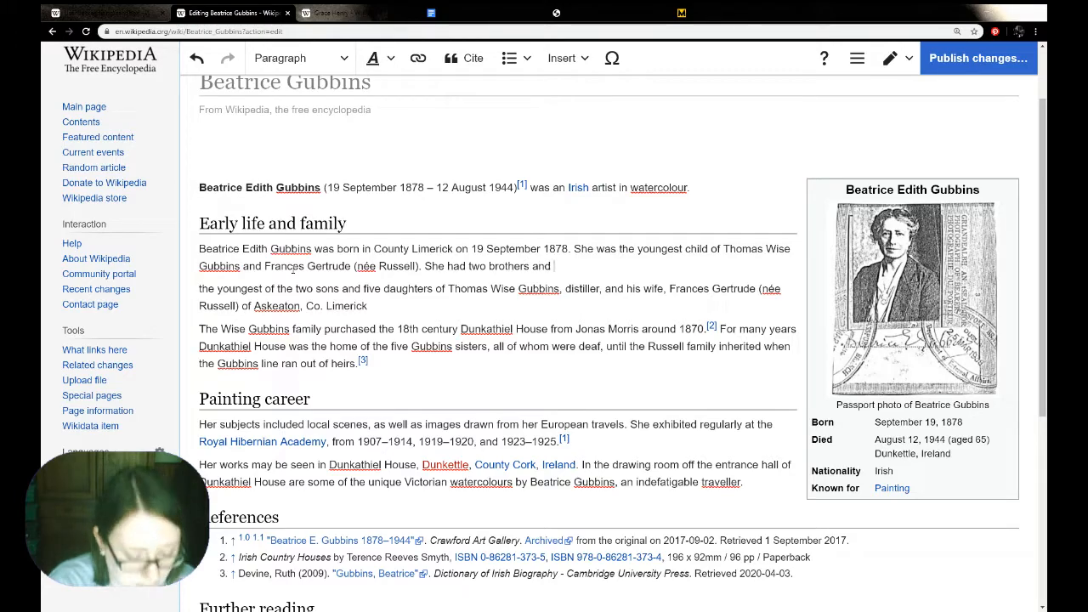
text( four sister)
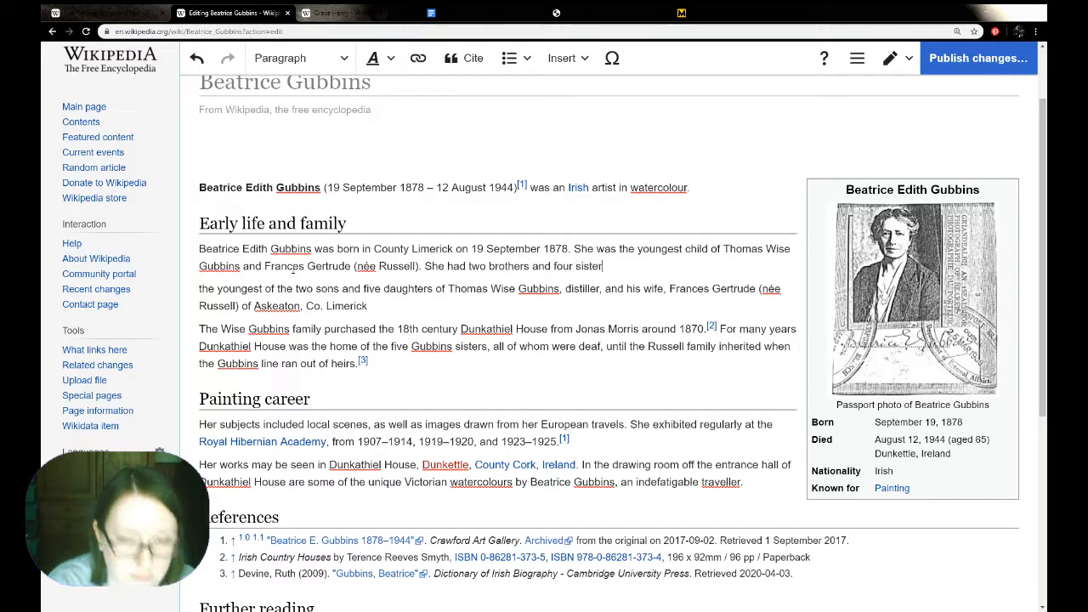
text(s. Her)
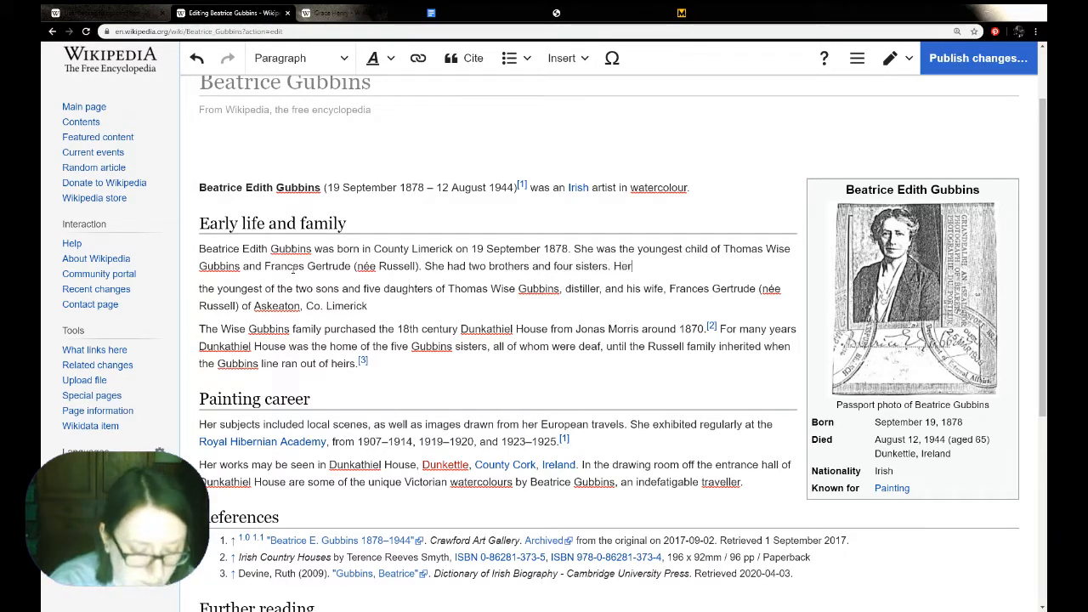
text( father was a)
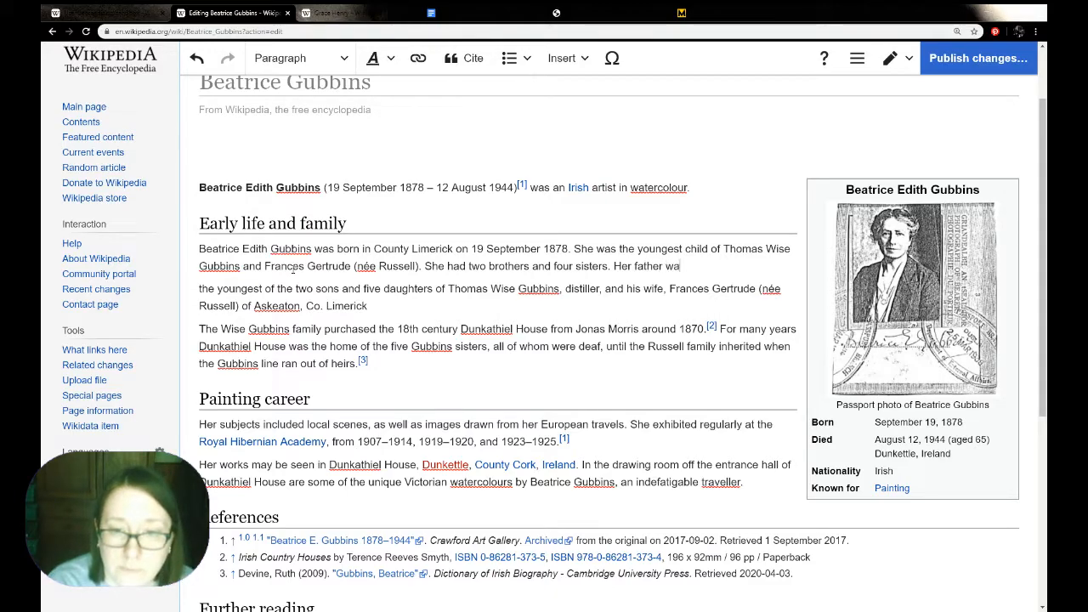
double_click(582, 288)
key(ctrl+c)
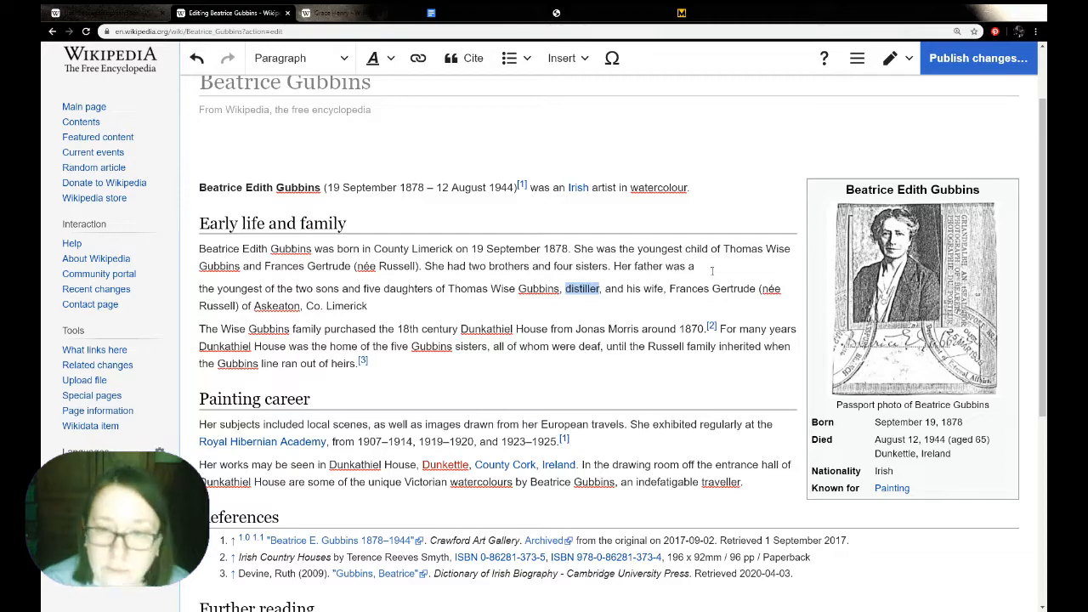
click(712, 266)
key(ctrl+v)
text(.)
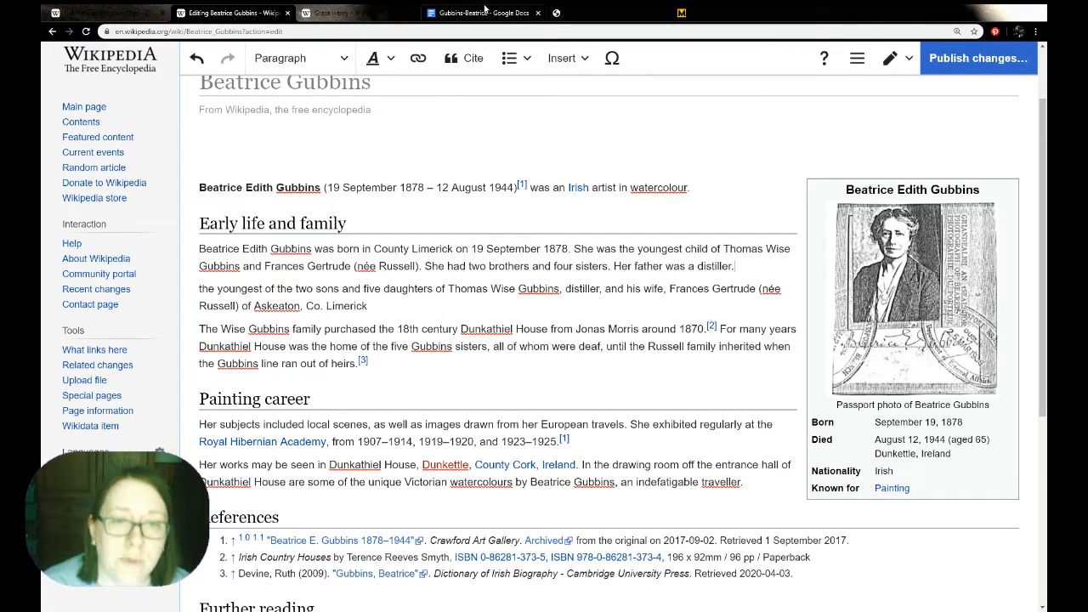
Step: Check the birth date and place in the Google Docs biography, and delete the leftover pasted passage below the new Wikipedia paragraph
click(480, 12)
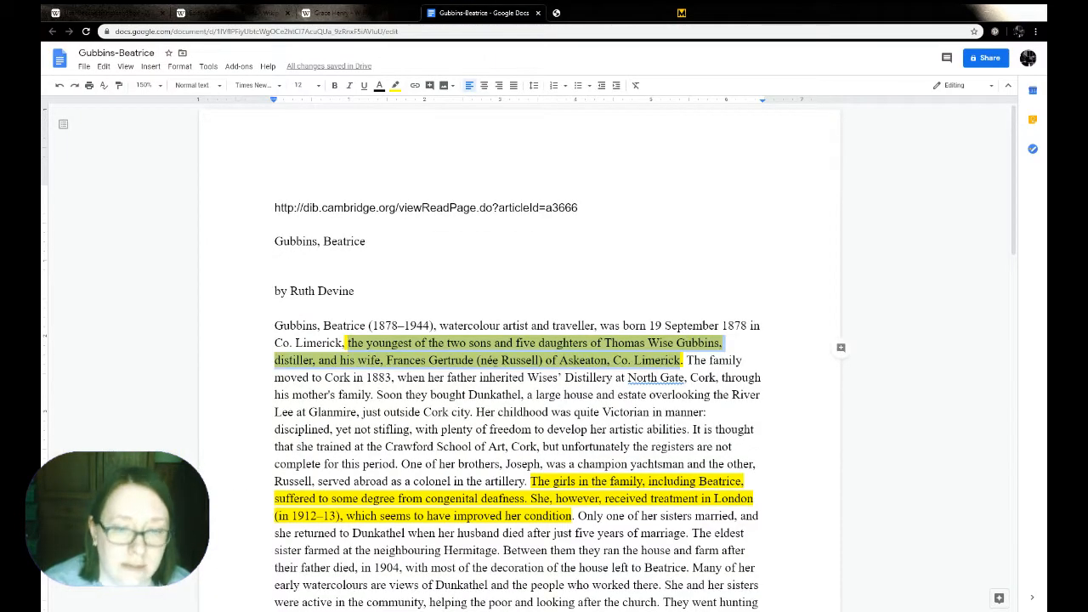
click(494, 361)
drag(623, 326, 342, 343)
click(623, 326)
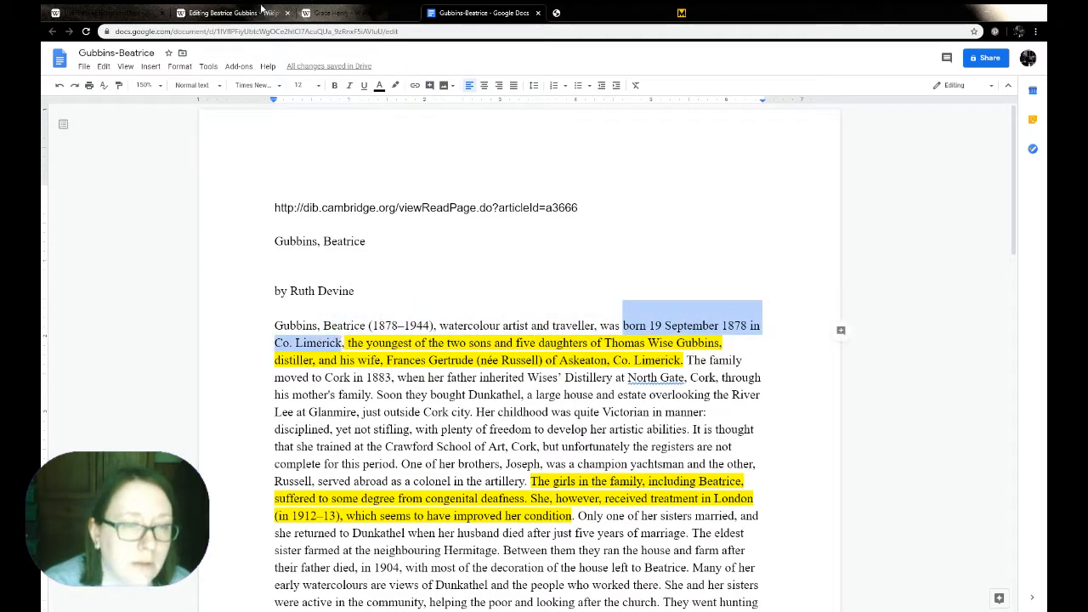
click(262, 10)
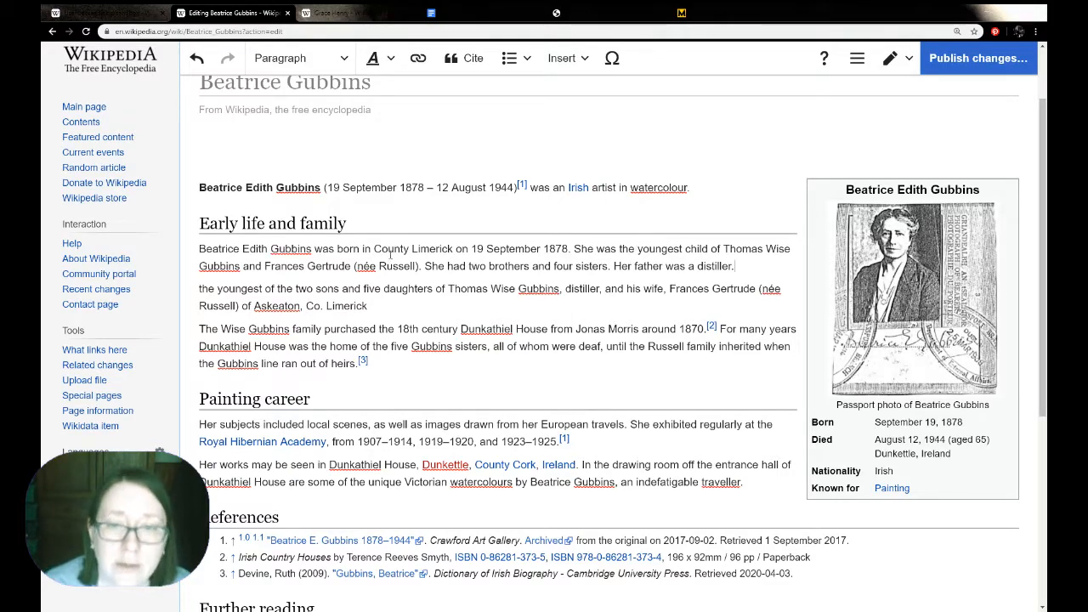
drag(368, 305, 199, 291)
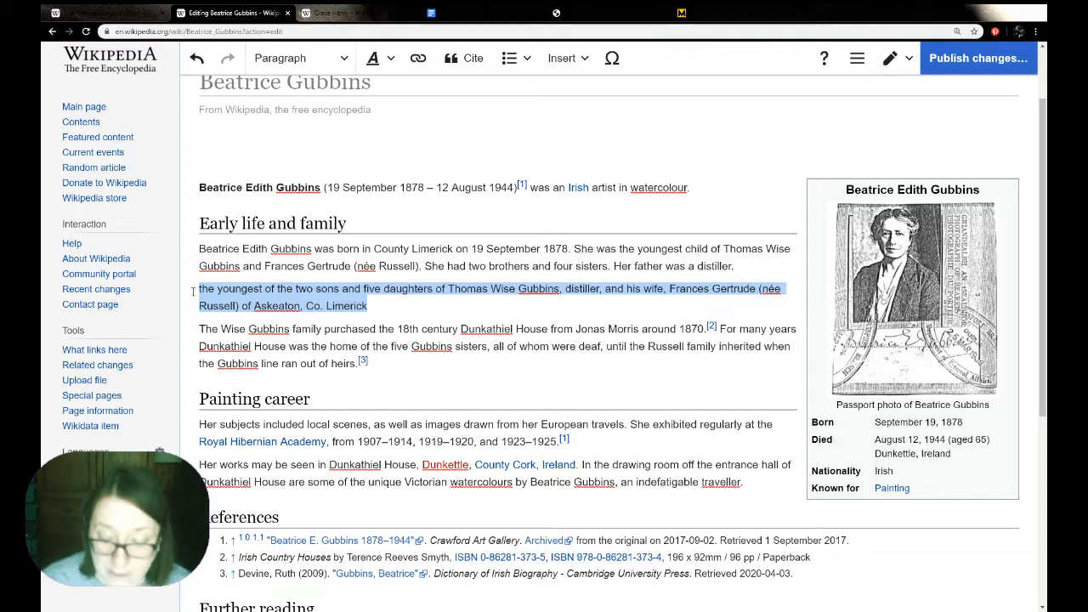
key(BackSpace)
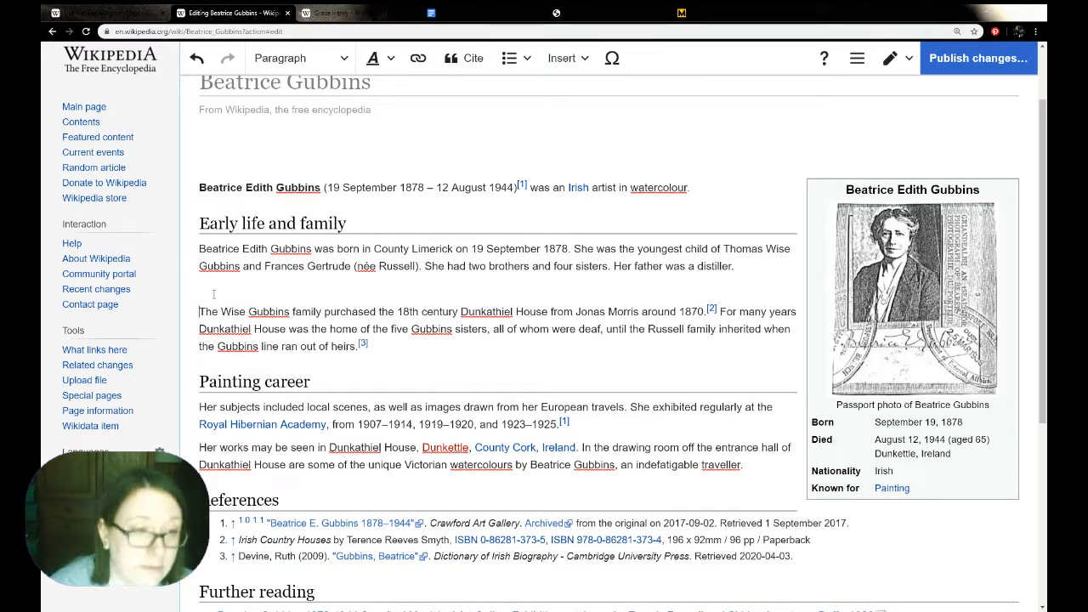
key(BackSpace)
Step: Cite the new paragraph at its end by re-using the existing "Gubbins, Beatrice" Dictionary of Irish Biography reference
click(770, 266)
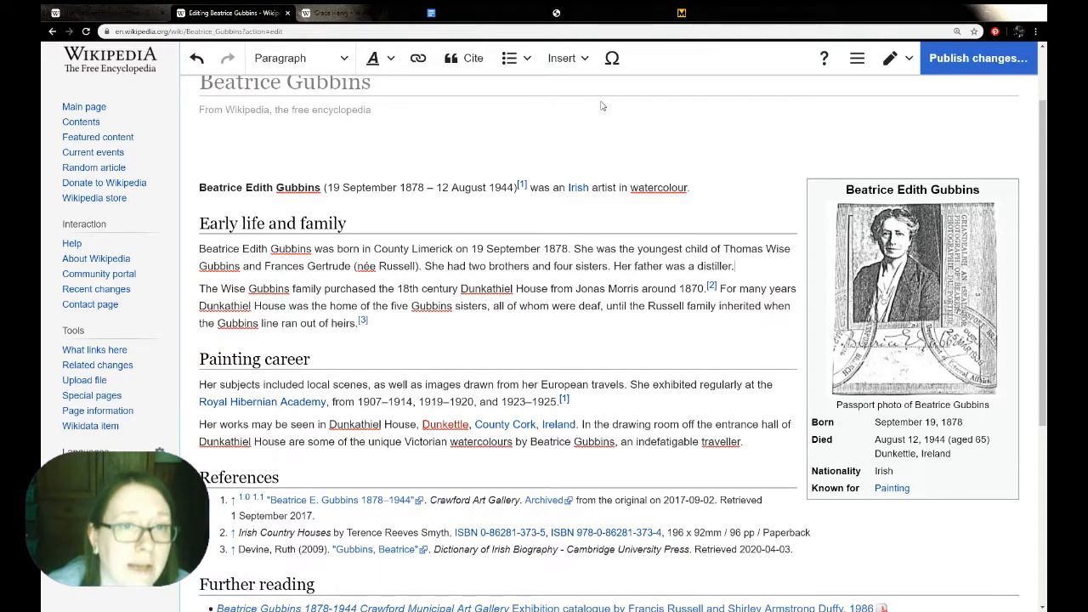
click(462, 64)
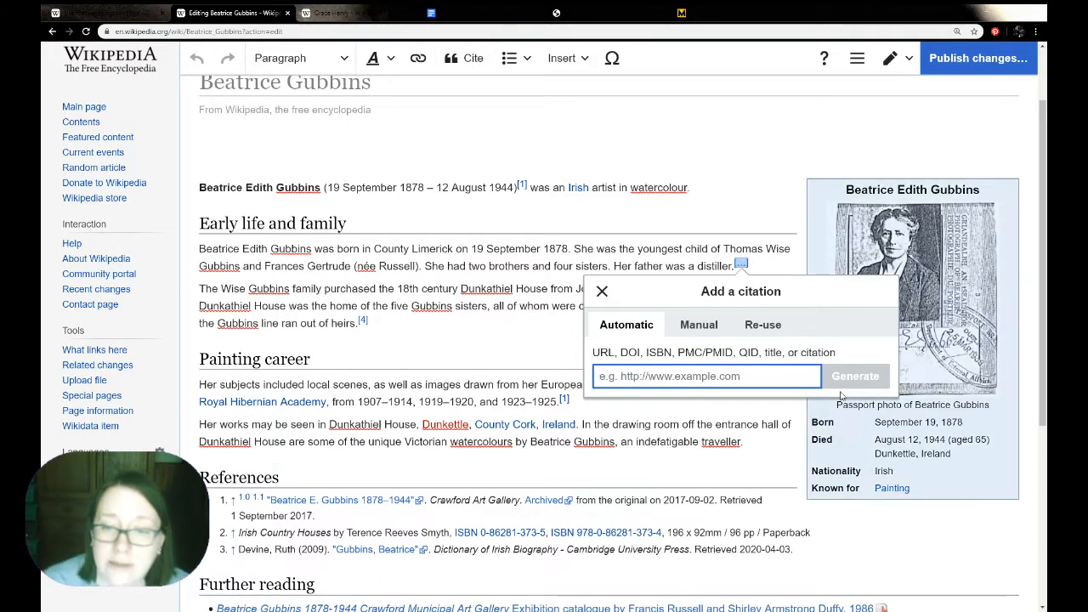
click(769, 326)
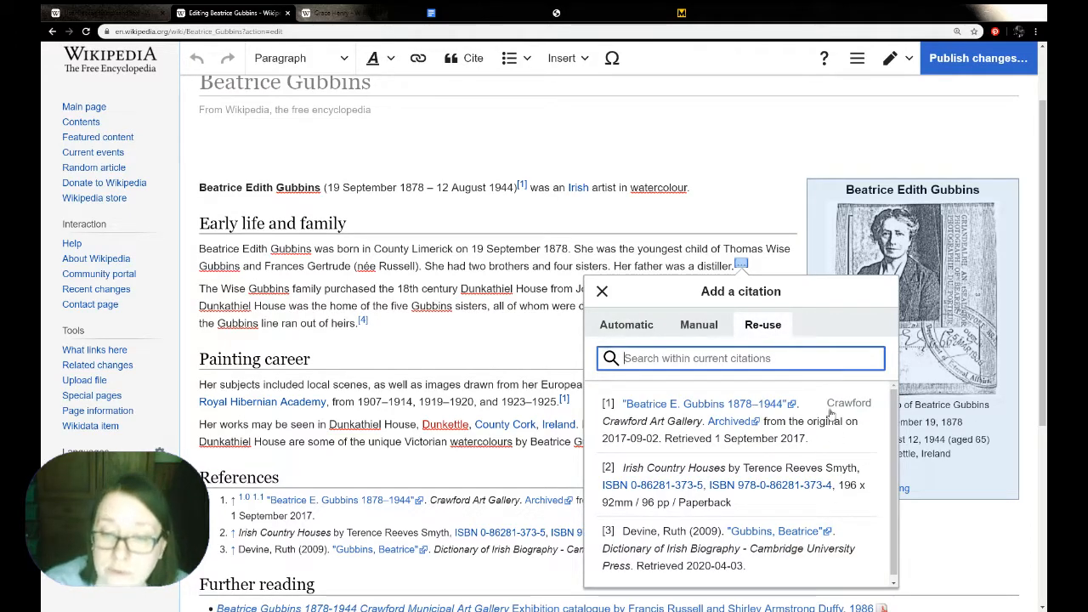
scroll(844, 479, down, 1)
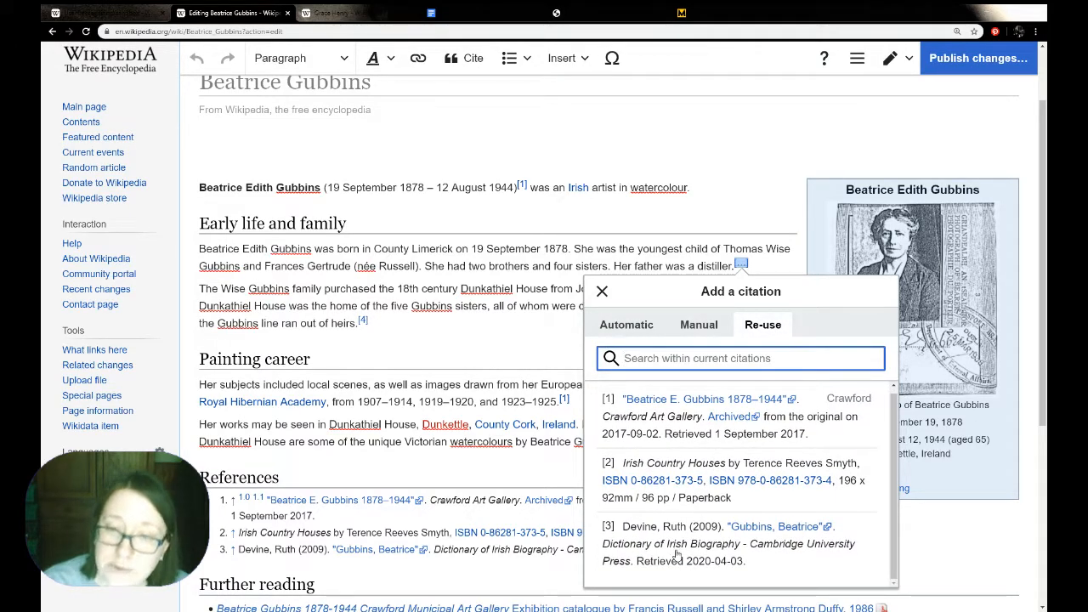
click(677, 557)
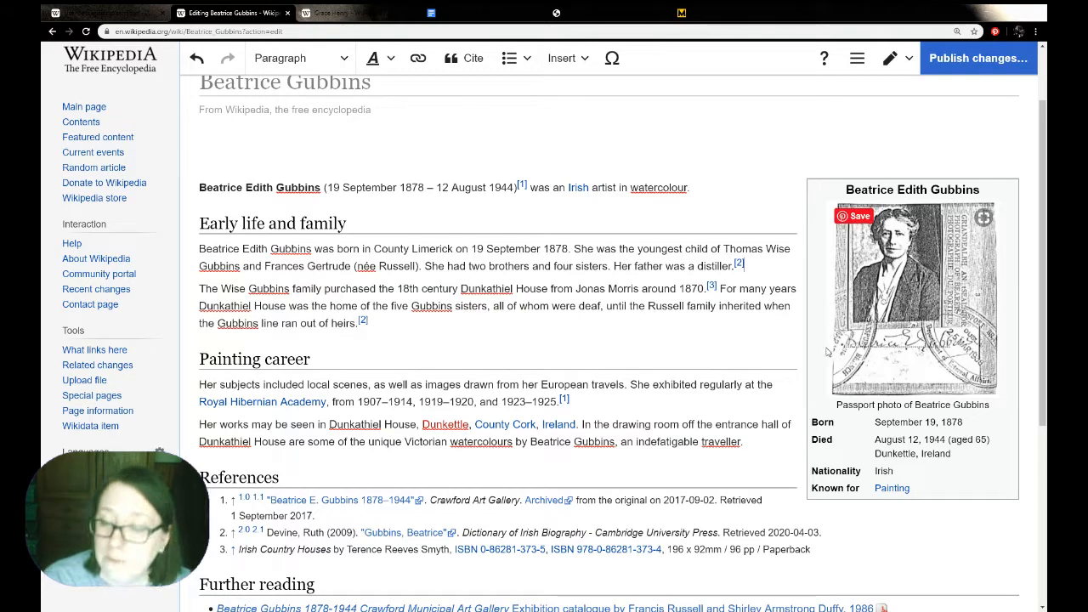
click(409, 324)
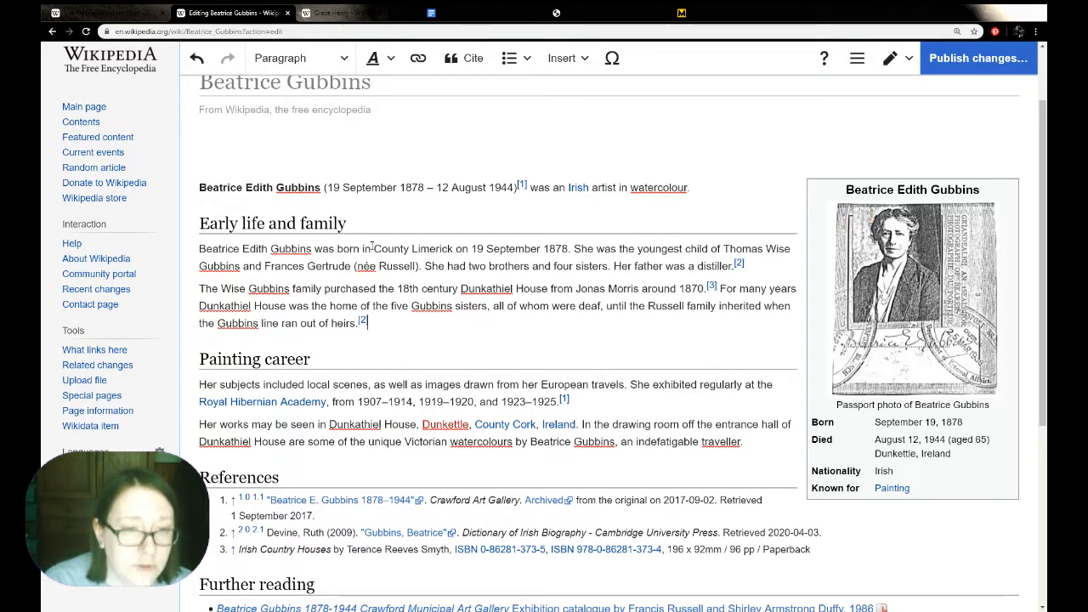
Step: Remove the link from "Ireland" in the Painting career section and link "County Limerick" in the birth sentence to its Wikipedia article
click(564, 427)
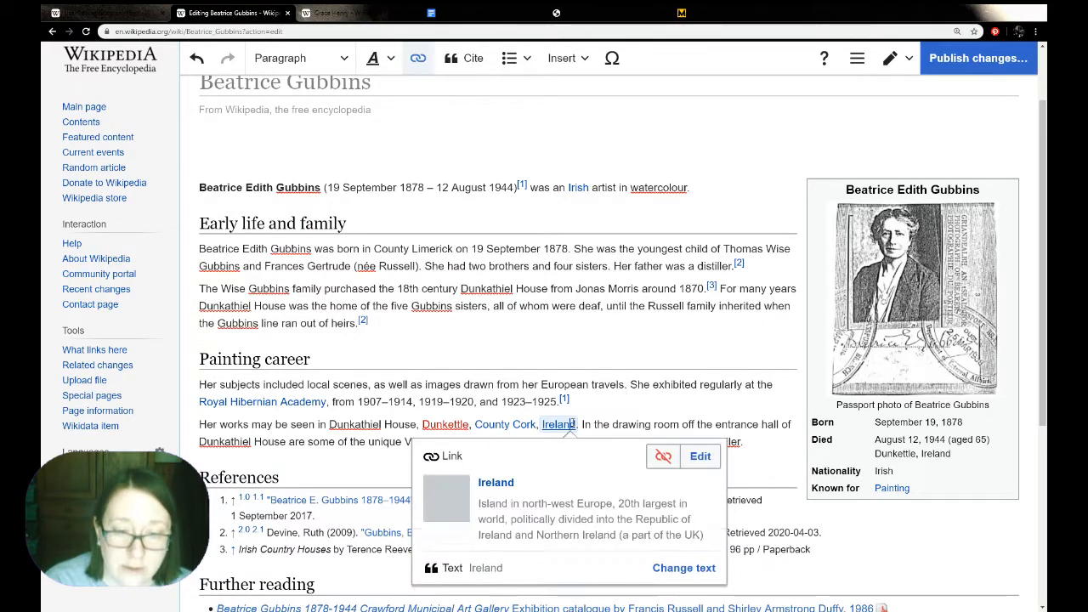
click(659, 456)
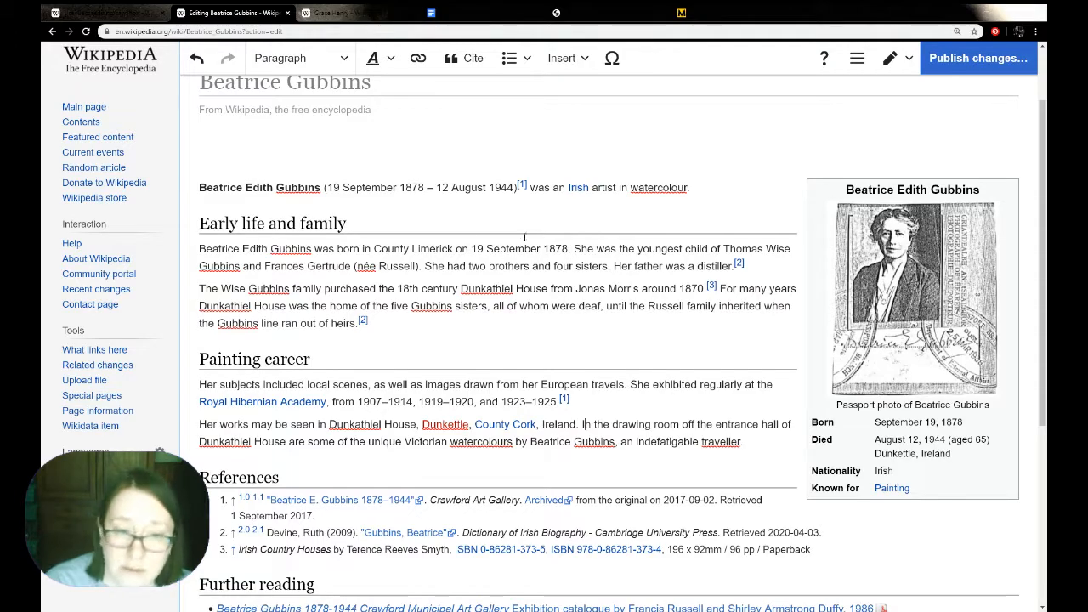
drag(374, 248, 453, 249)
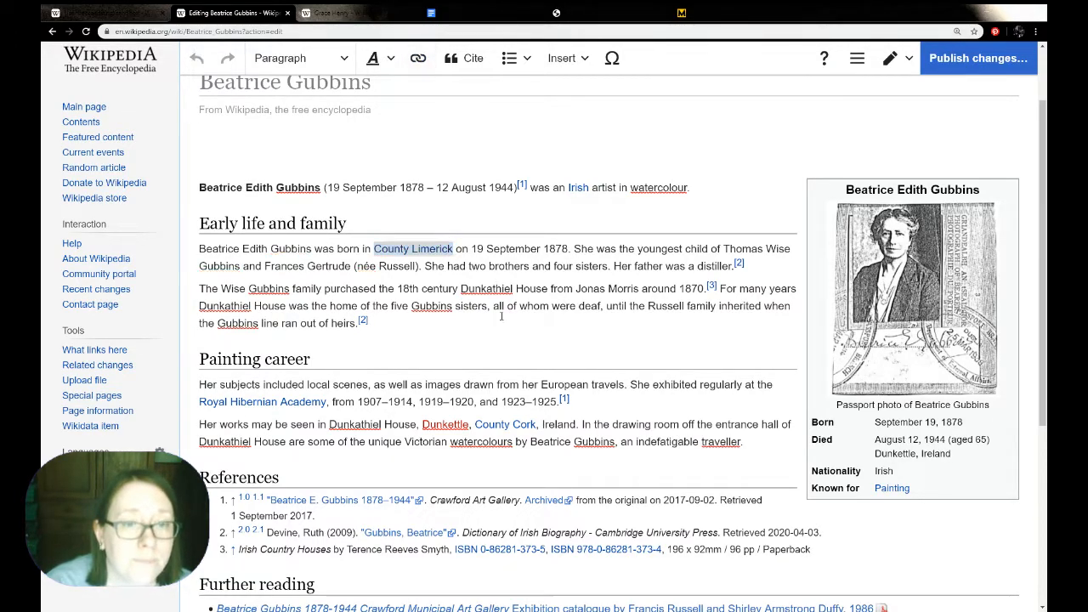
click(418, 57)
key(Return)
click(757, 262)
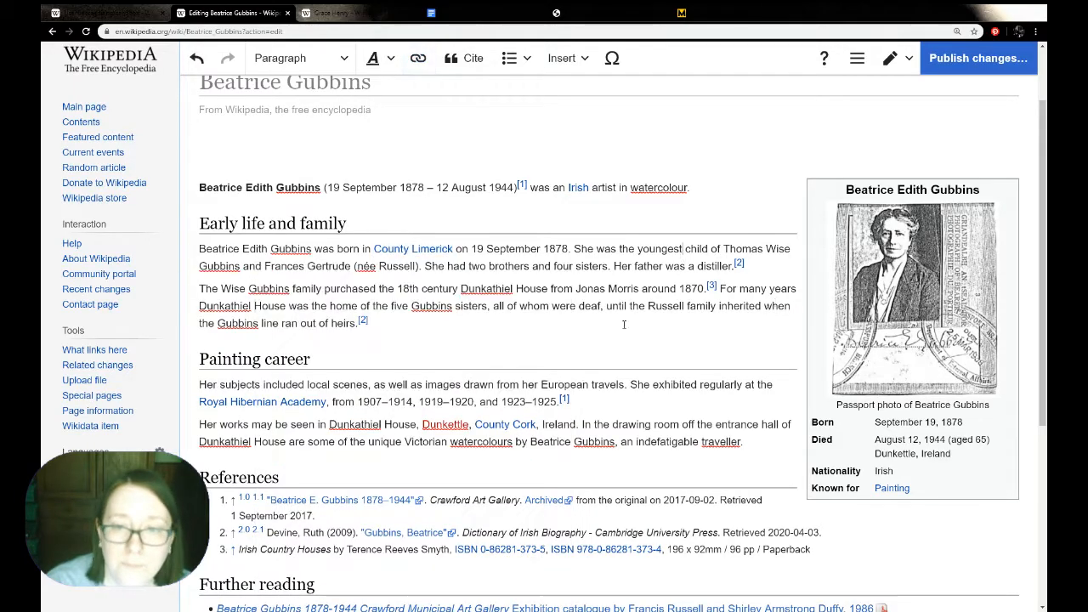
Step: Link the word "distiller" at the end of the first Early life and family paragraph to the Distillation article
double_click(715, 266)
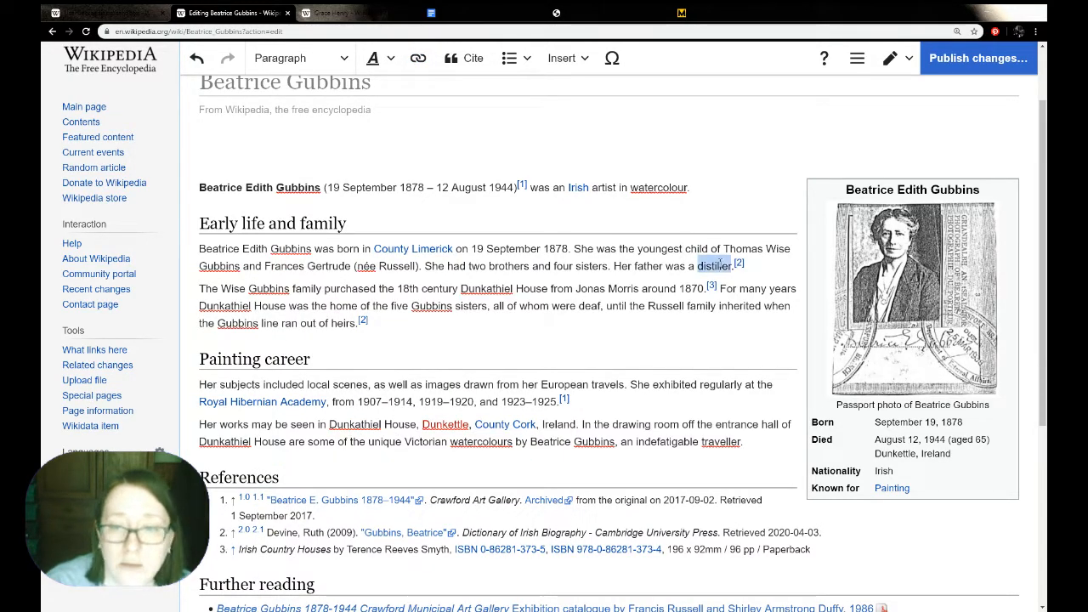
click(417, 58)
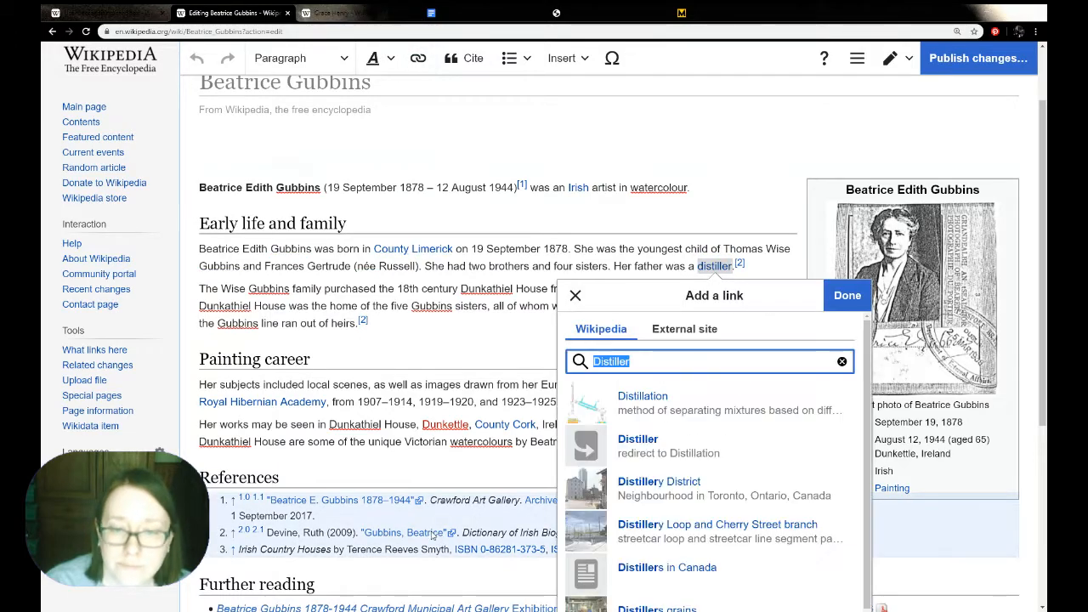
scroll(781, 422, down, 1)
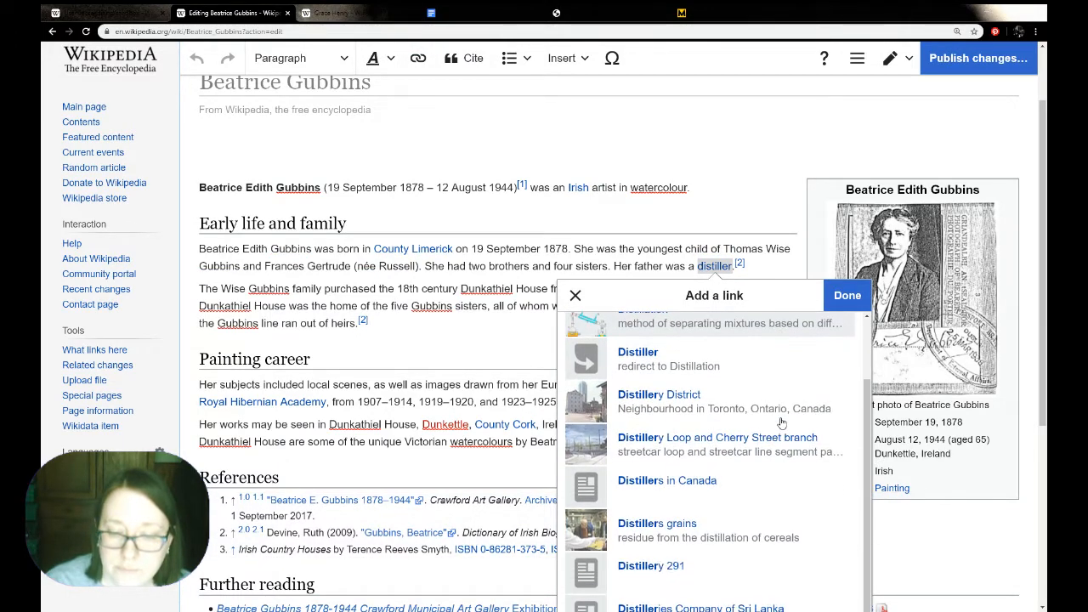
scroll(781, 423, down, 1)
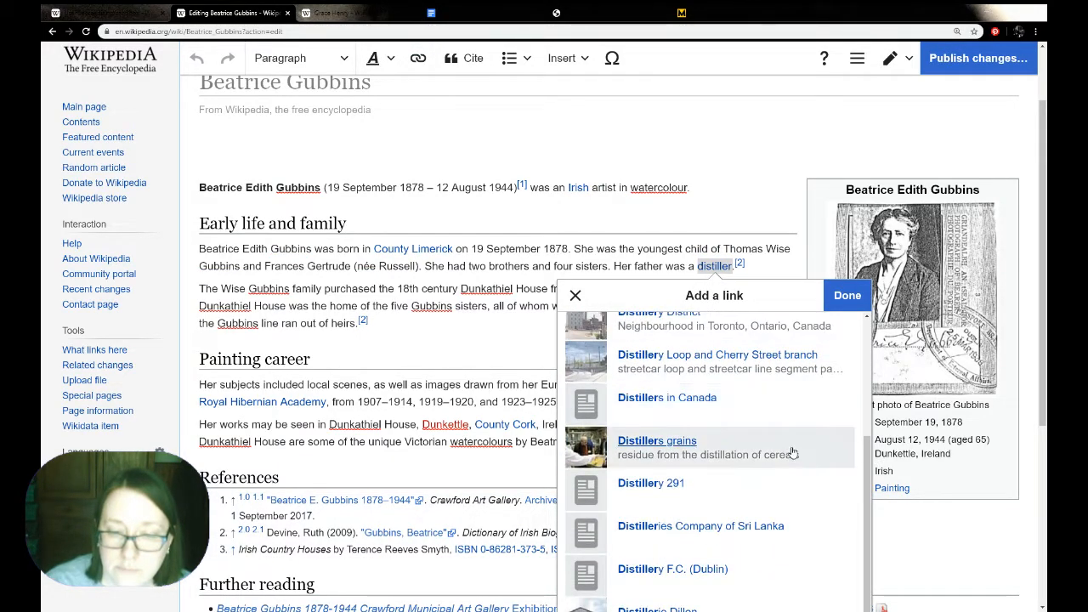
scroll(791, 451, down, 1)
scroll(790, 451, up, 3)
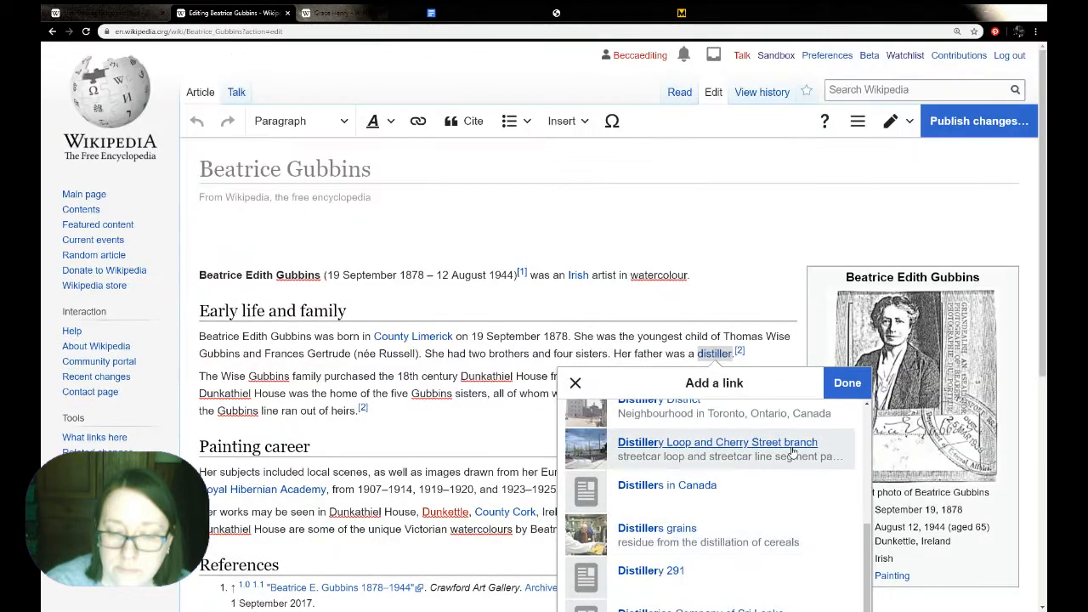
text(Distillation)
click(734, 490)
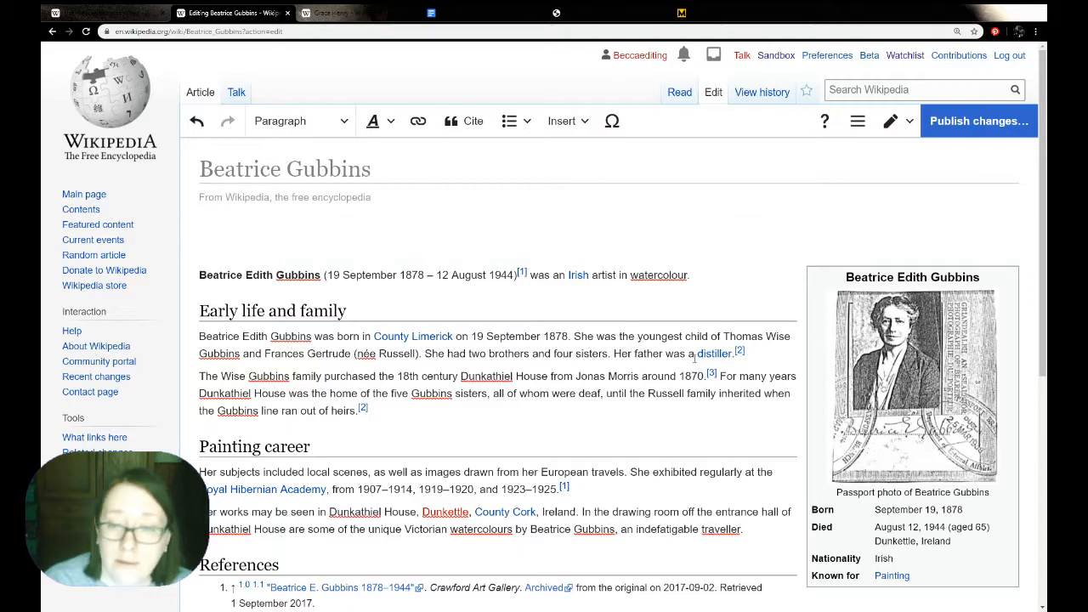
scroll(665, 399, down, 1)
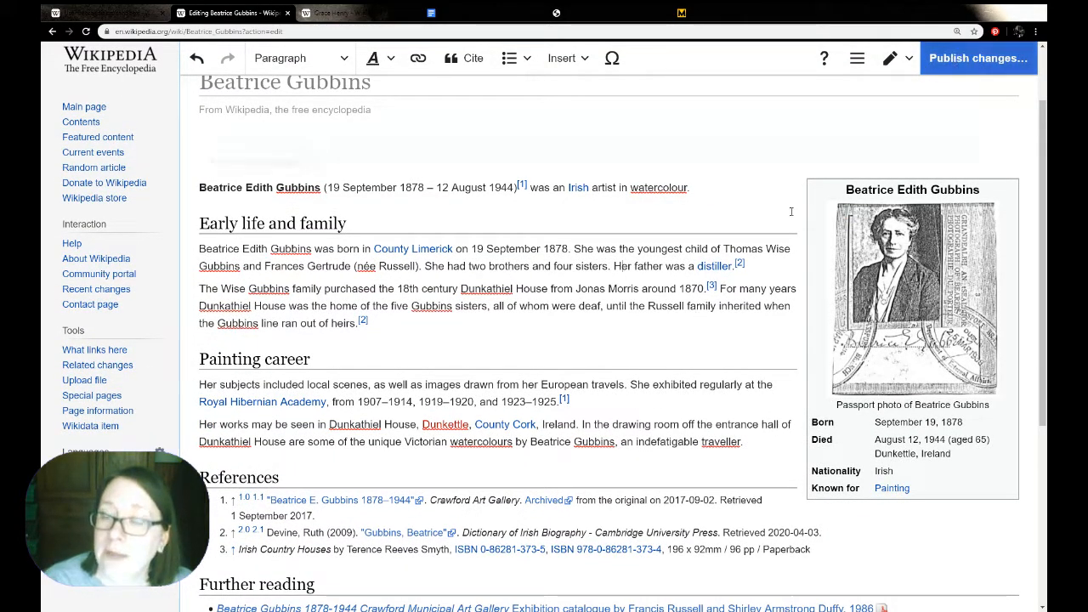
Step: Begin publishing the article edits and enter the edit summary "added reference from the DIB, added sections, and tidied up some text"
scroll(1021, 94, up, 1)
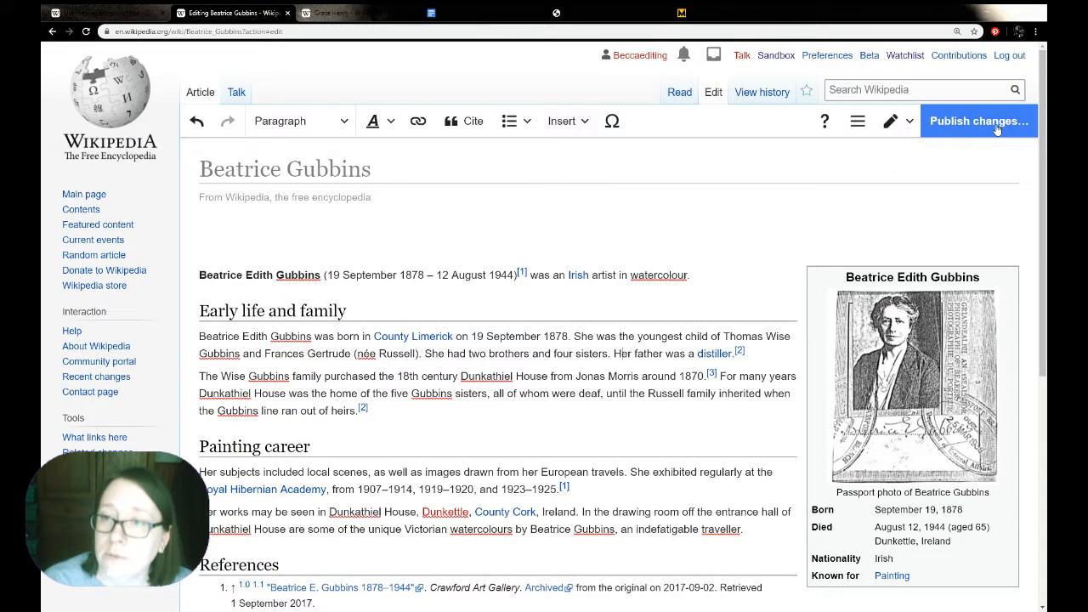
click(997, 126)
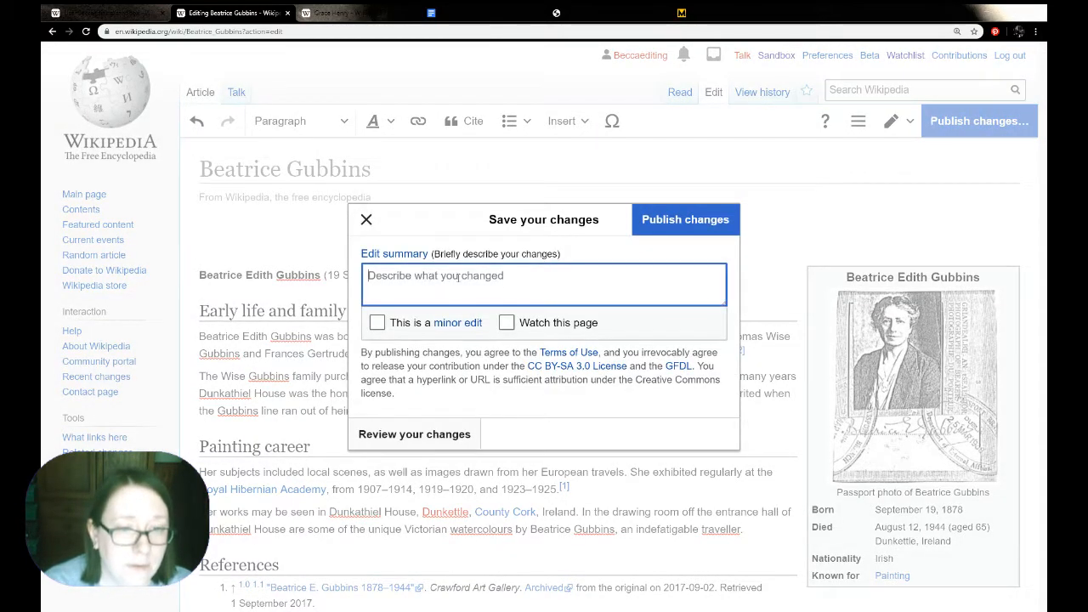
text(adde)
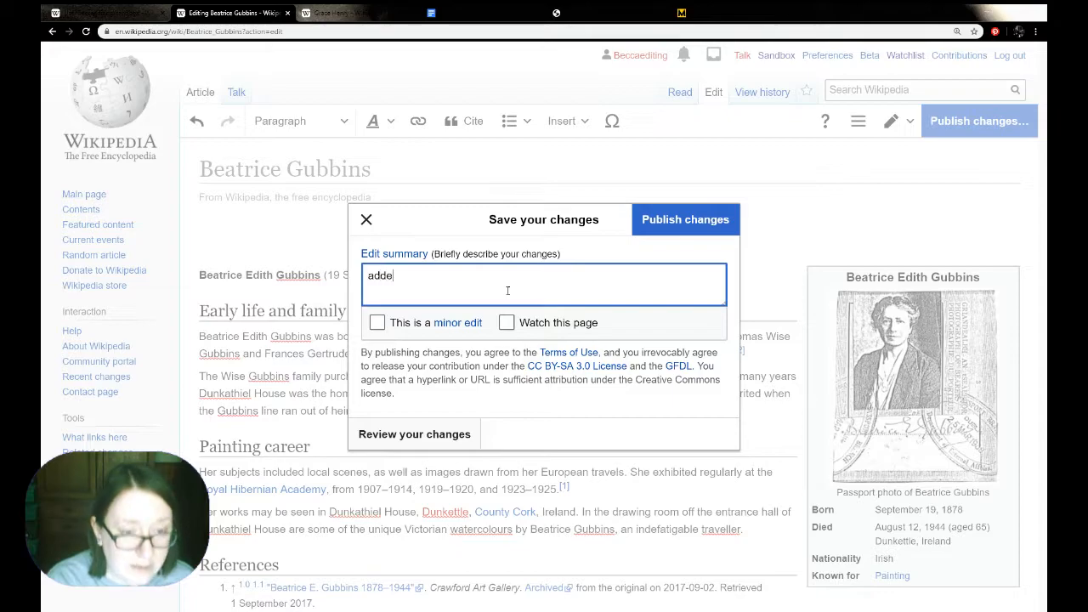
text(d refernces)
key(BackSpace)
key(BackSpace)
key(BackSpace)
key(BackSpace)
text(enc)
key(BackSpace)
text(nc)
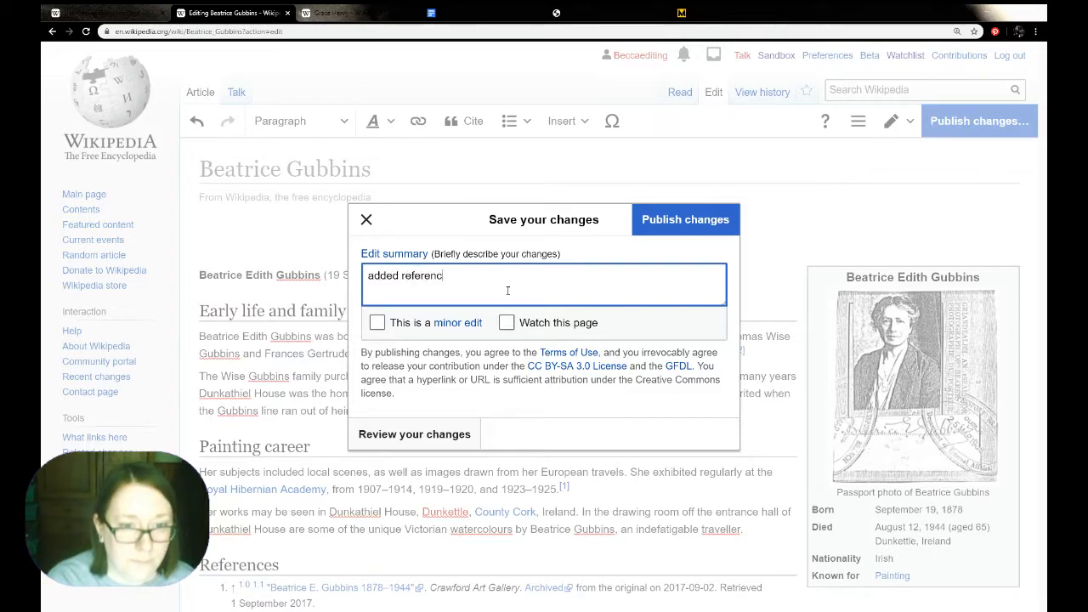
text(e from the DIB. )
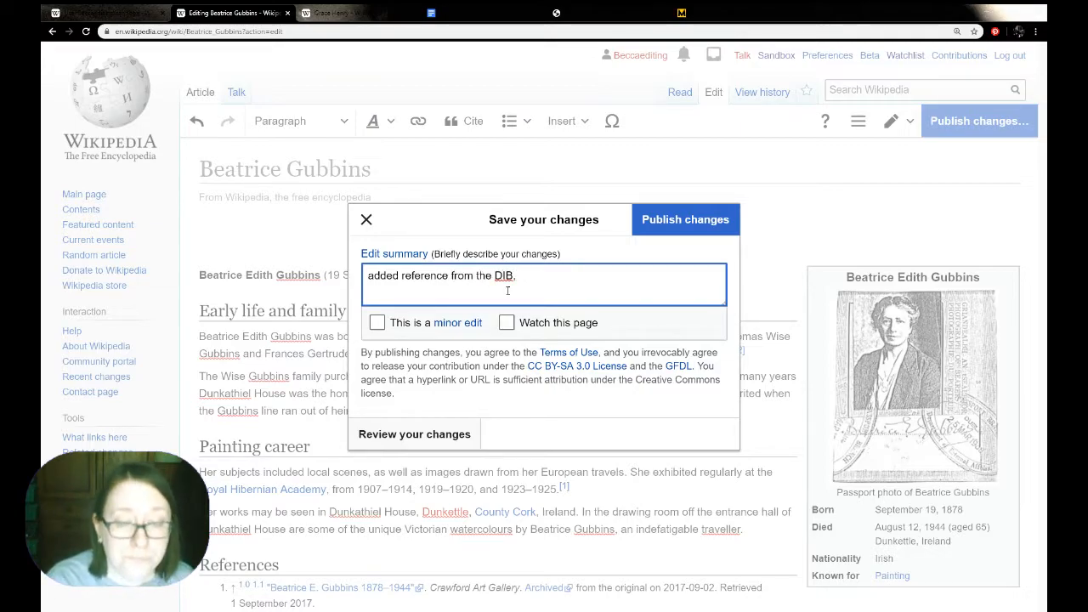
text(added se)
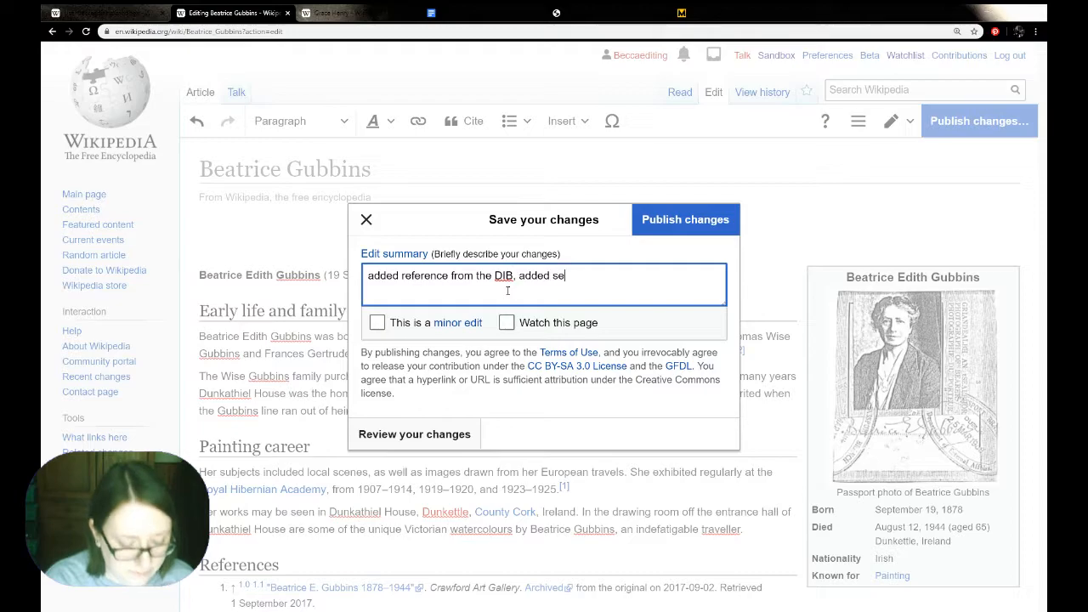
text(ctions, and)
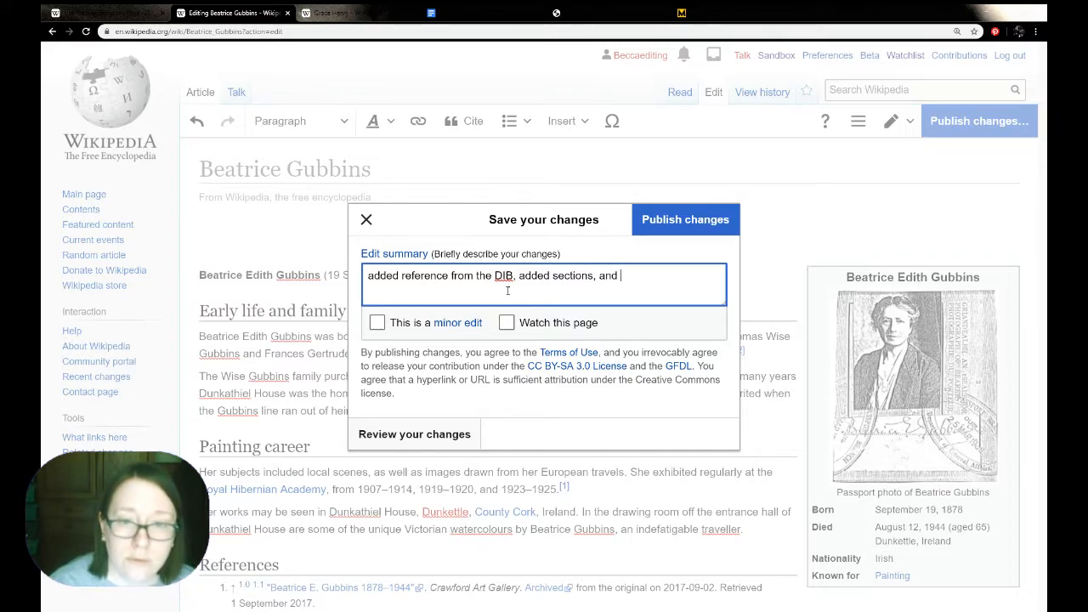
text(tidy)
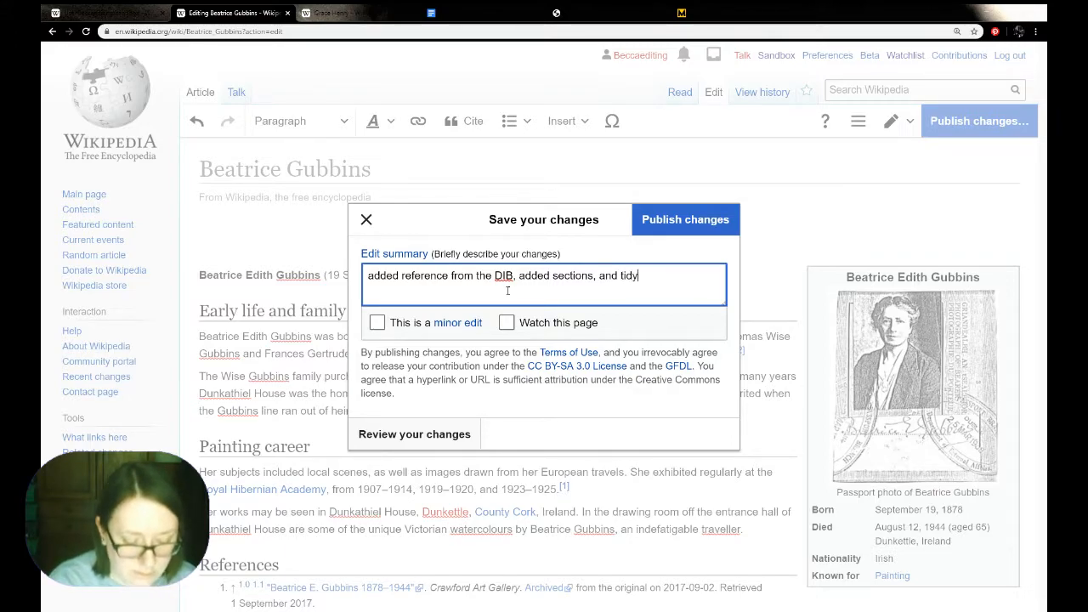
key(BackSpace)
text(ied up )
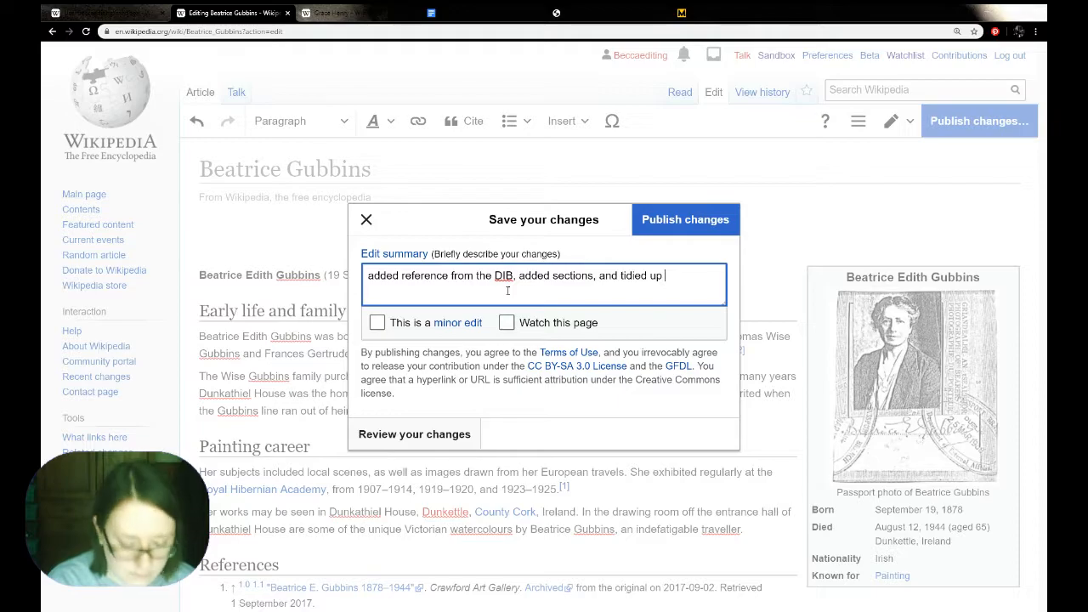
text(some text)
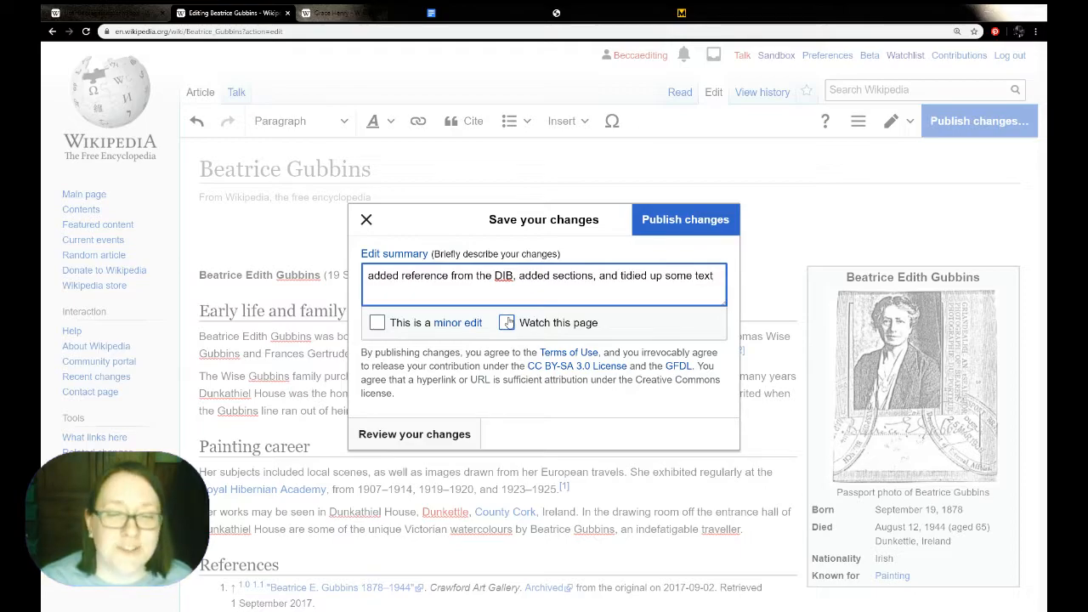
Step: Choose to watch the page, publish the changes, and look over the published article
click(508, 323)
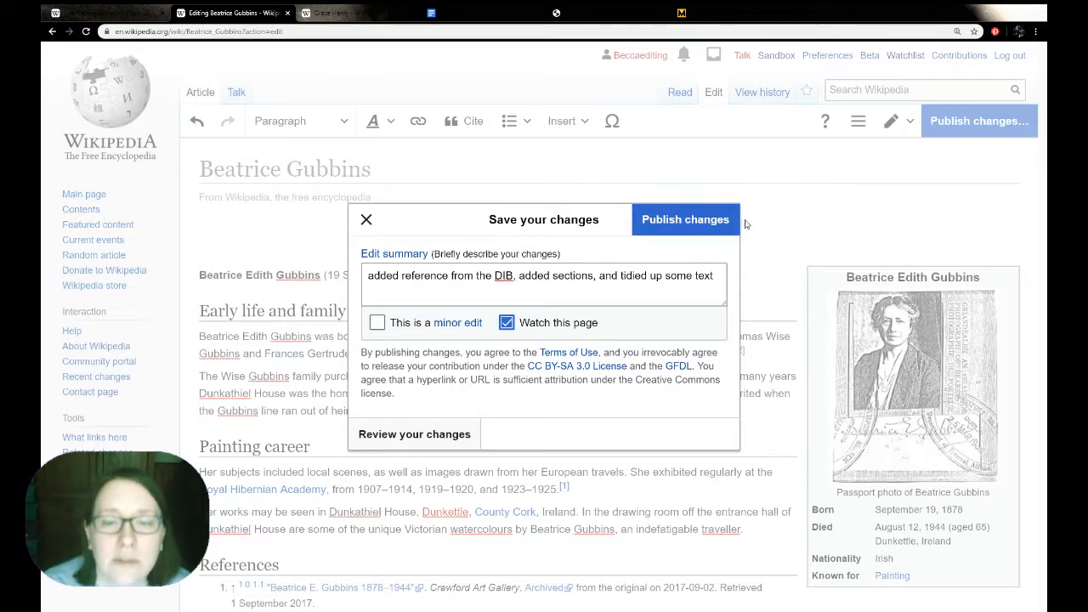
click(699, 226)
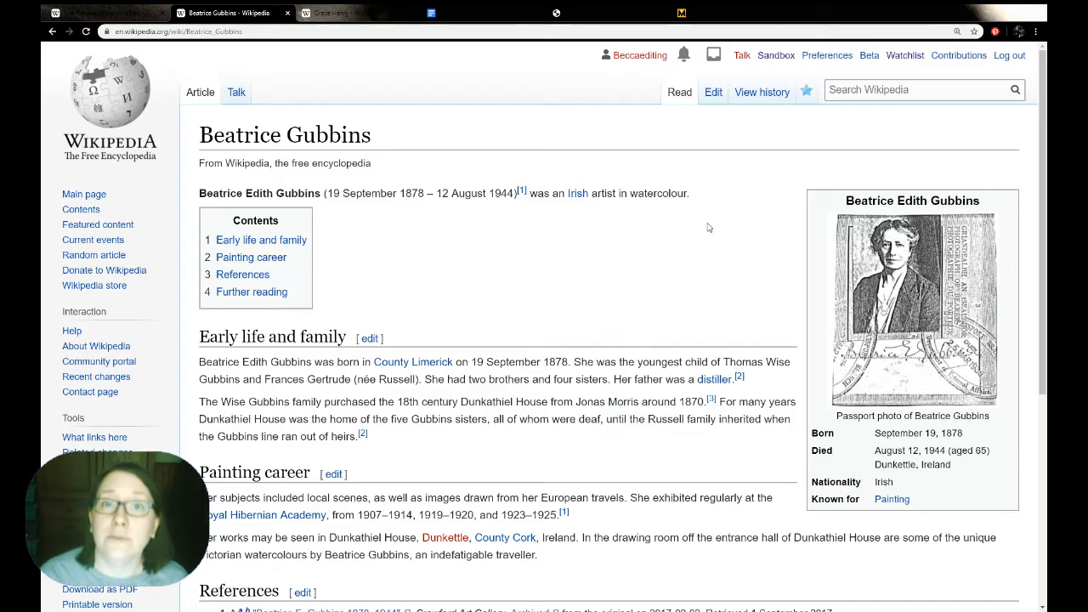
scroll(626, 232, down, 1)
scroll(624, 231, down, 1)
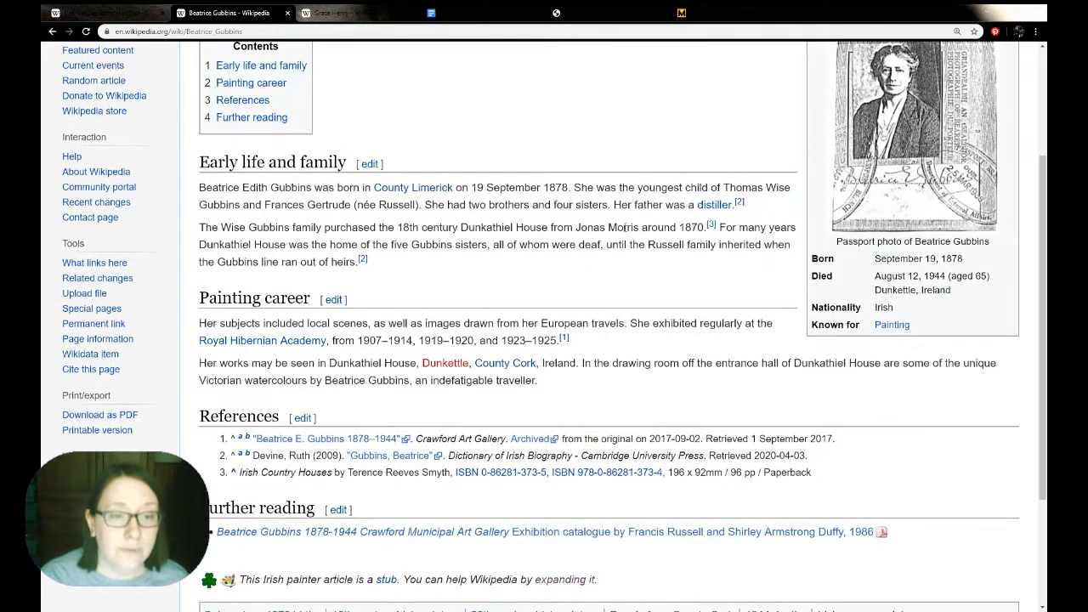
Step: Remove the Beatrice Gubbins article from the watchlist and add it back
scroll(624, 228, up, 2)
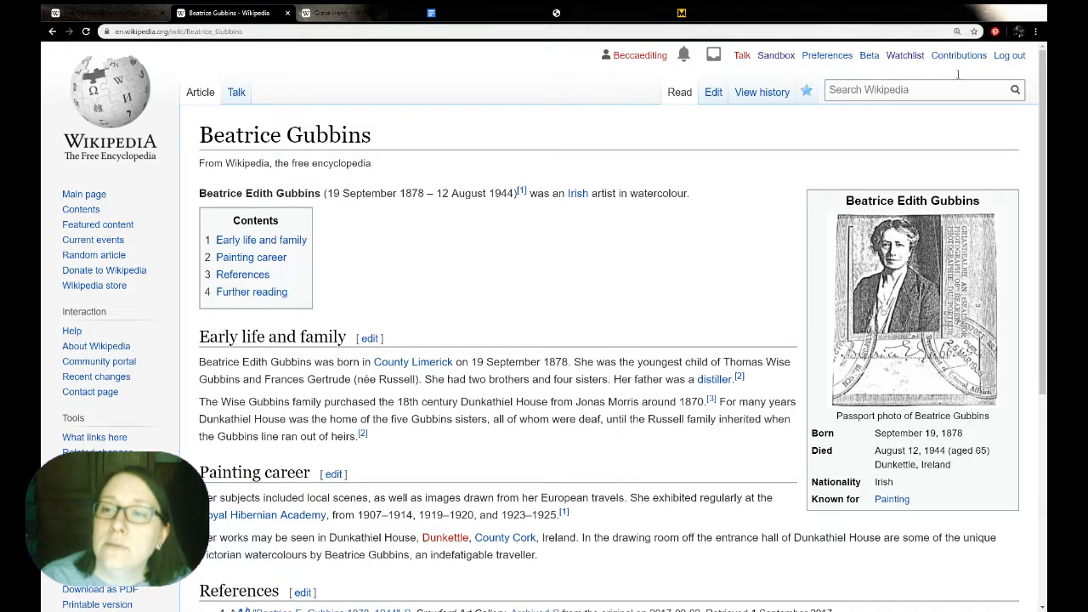
click(807, 94)
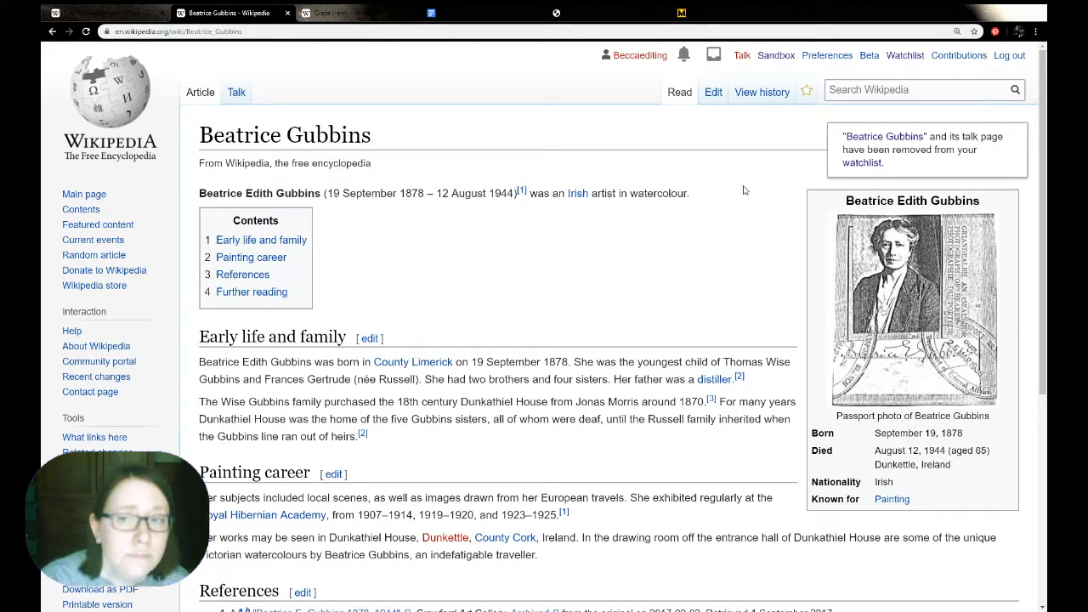
click(807, 92)
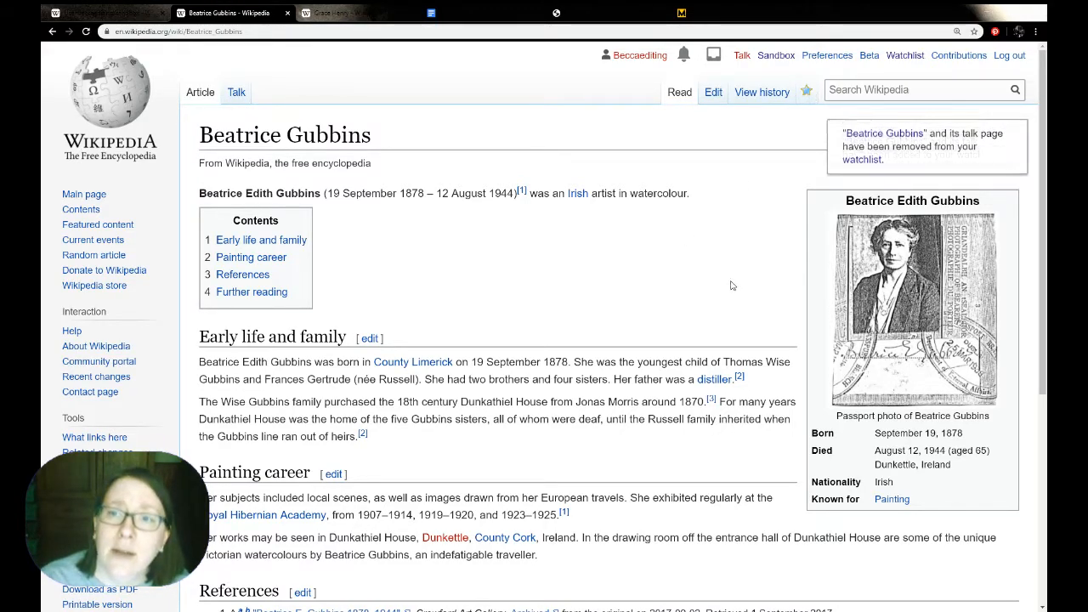
Step: Open the watchlist and examine the edit summary listed for the Beatrice Gubbins article
click(905, 55)
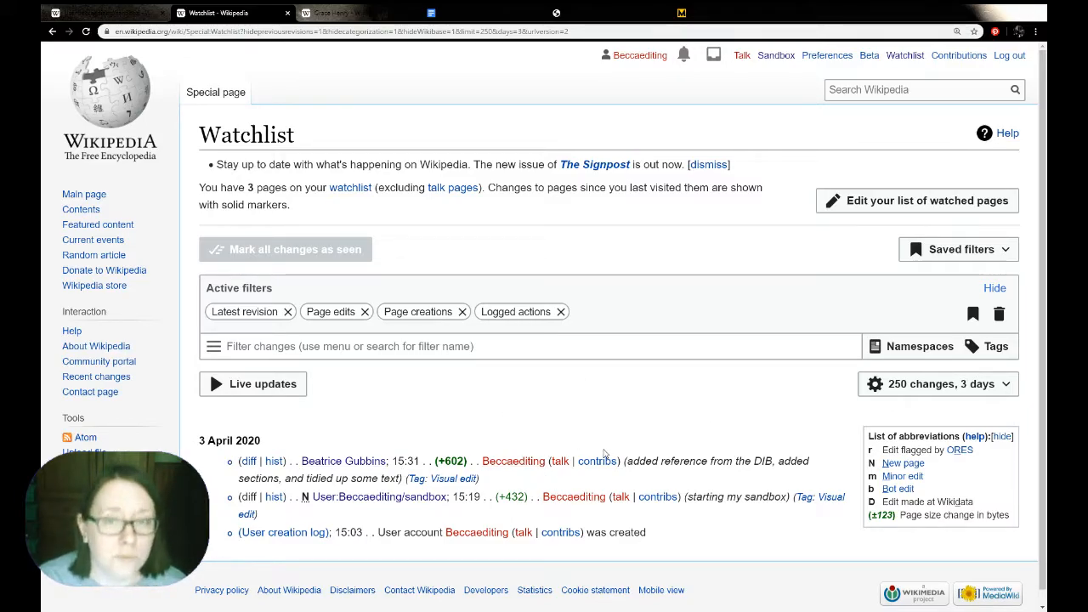
drag(627, 463, 404, 480)
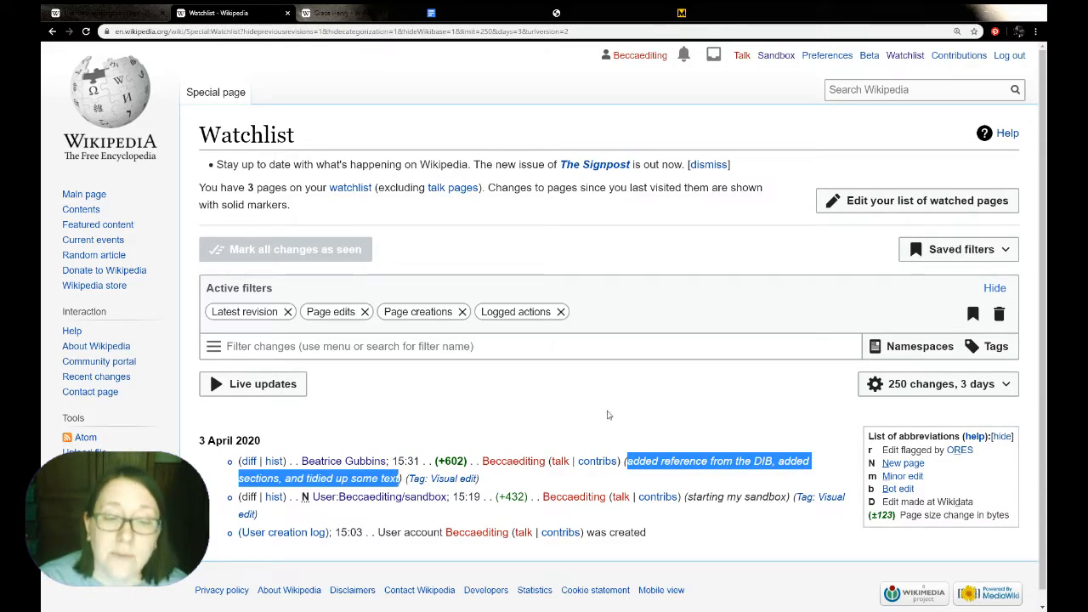
click(623, 423)
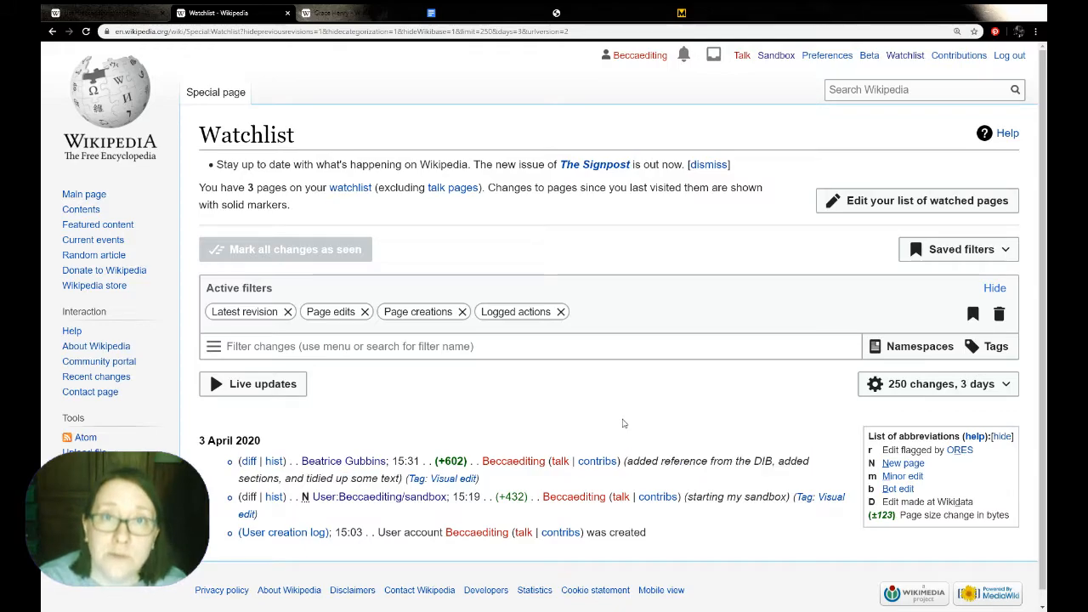